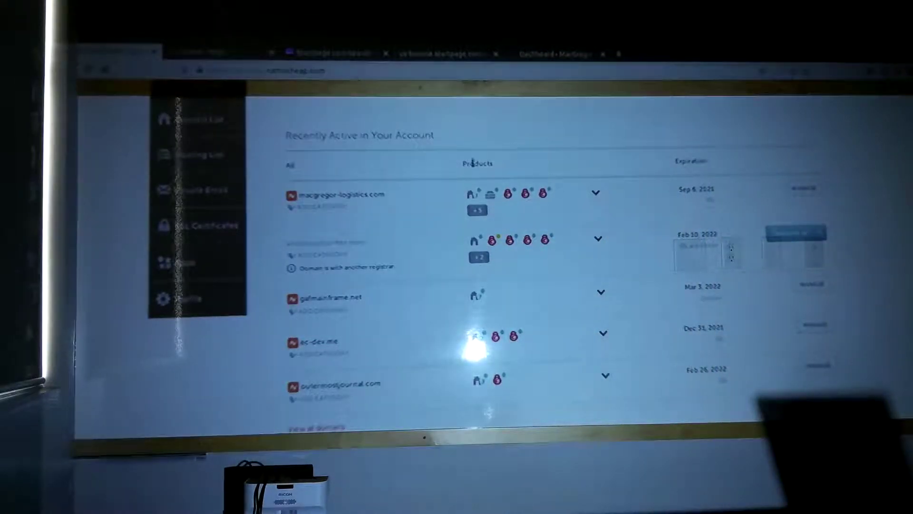
Step: Launch cPanel from the hosting popup on the macgregor-logistics.com row
mouse_move(491, 196)
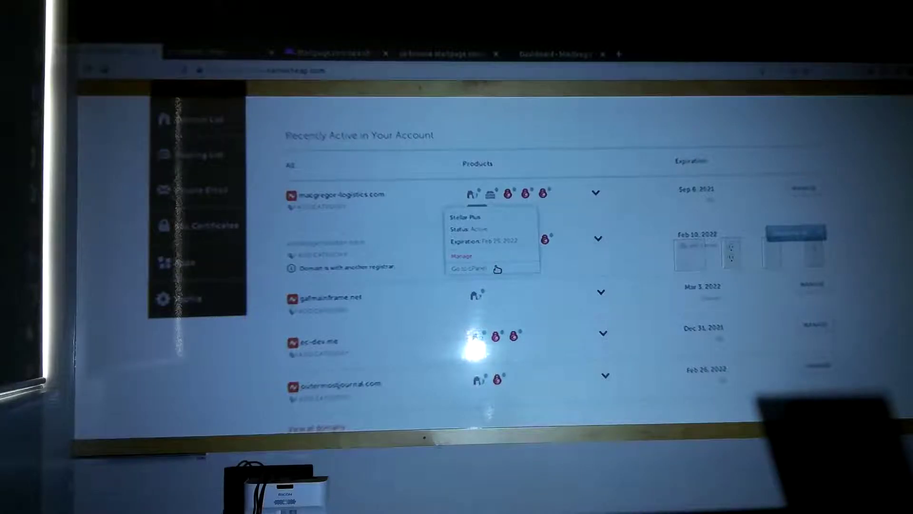
left_click(497, 269)
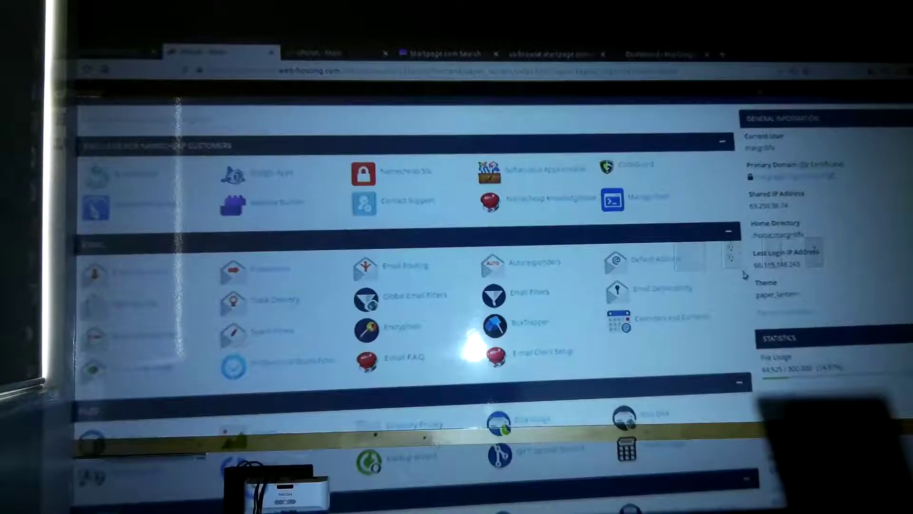
scroll(409, 285, "down", 3)
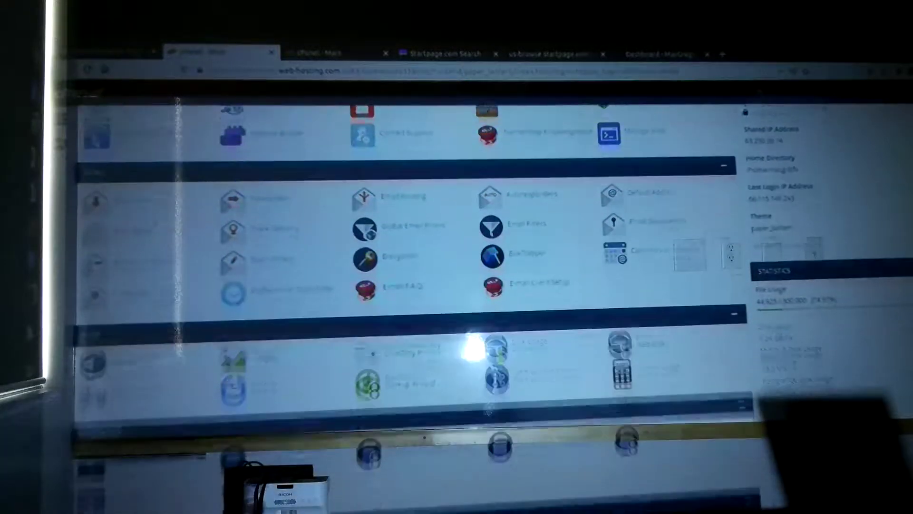
scroll(409, 286, "down", 5)
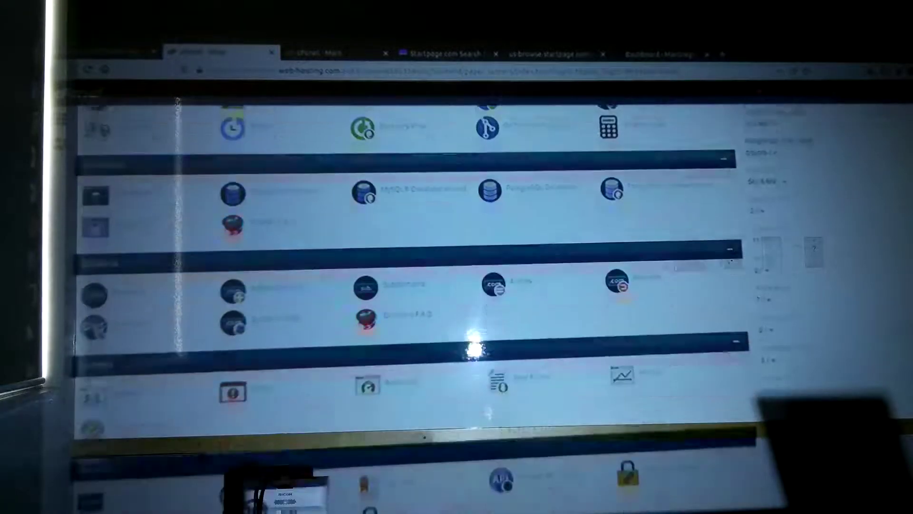
scroll(409, 285, "down", 5)
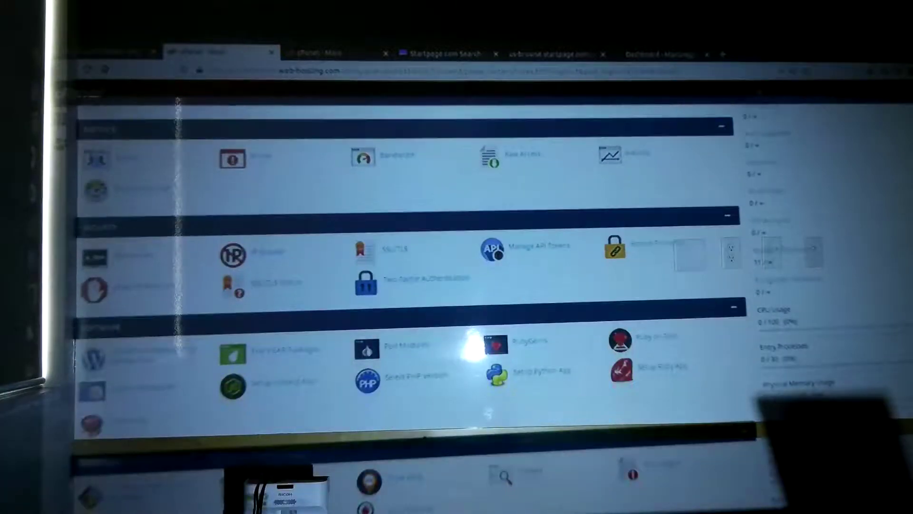
scroll(409, 286, "down", 2)
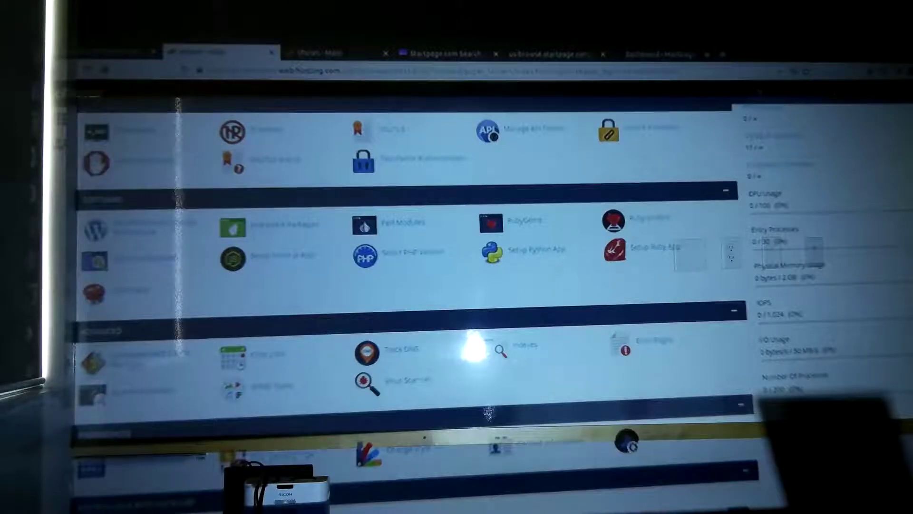
scroll(409, 286, "down", 3)
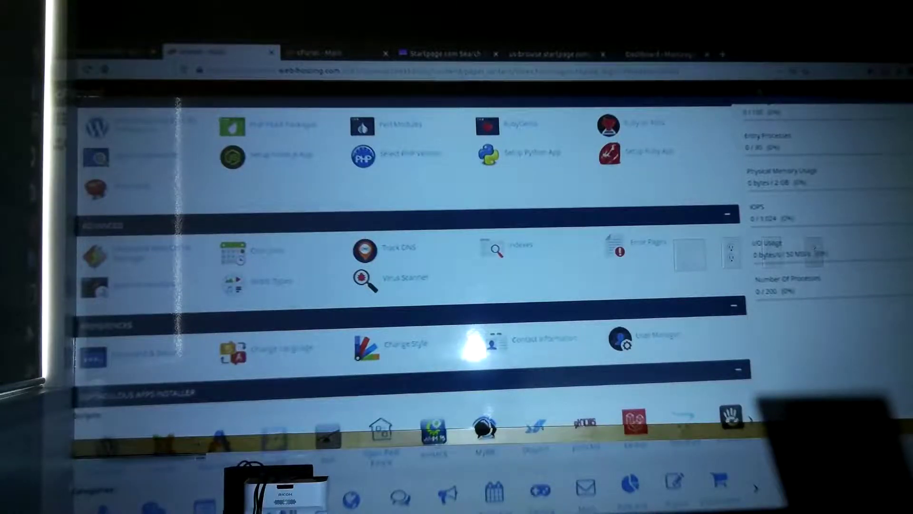
scroll(409, 285, "up", 5)
scroll(409, 285, "up", 5)
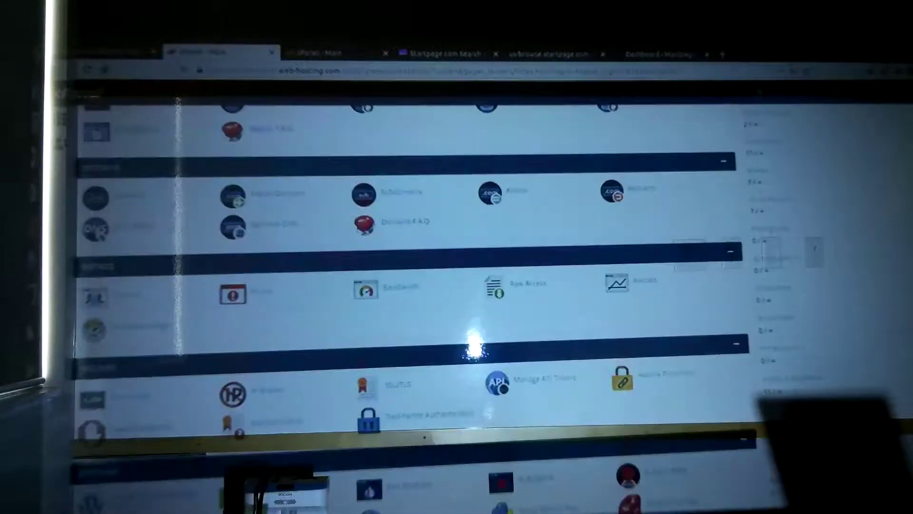
scroll(409, 285, "up", 5)
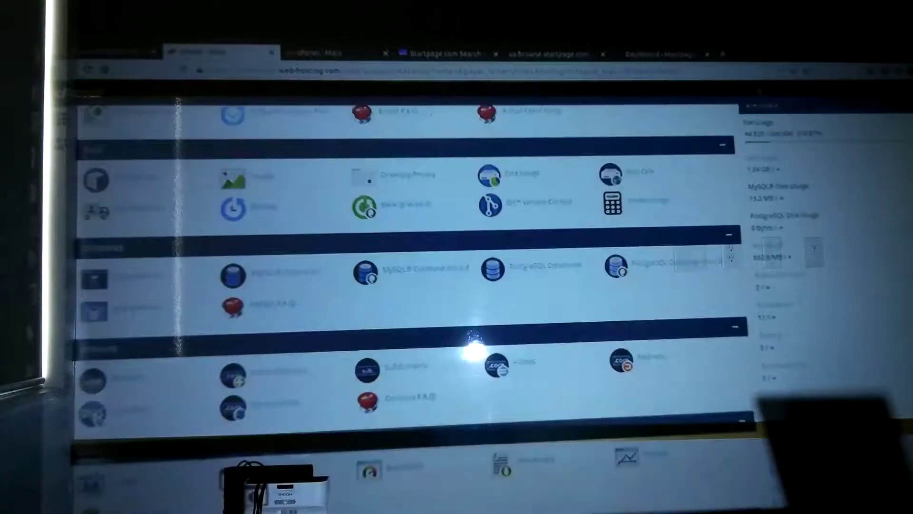
scroll(409, 285, "up", 3)
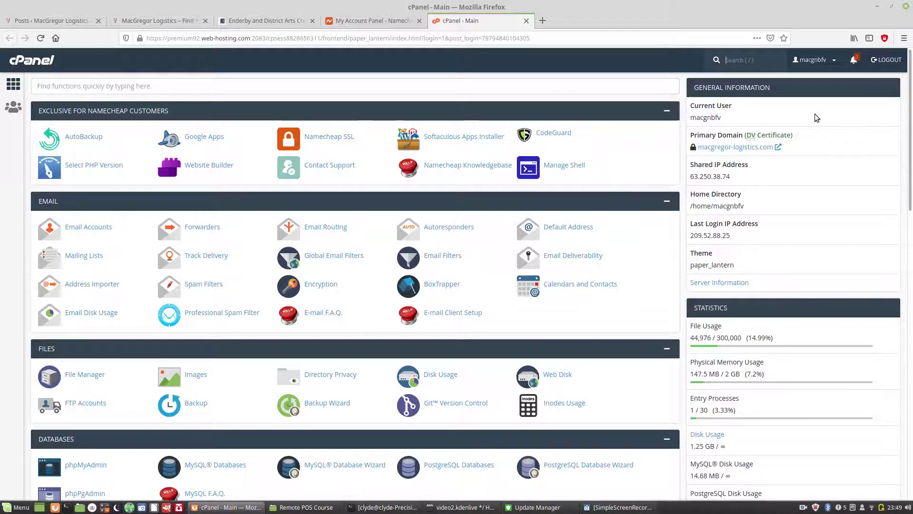
Step: Scroll to Software and launch 'WordPress Manager by Softaculous'
left_click_drag(910, 102, 628, 297)
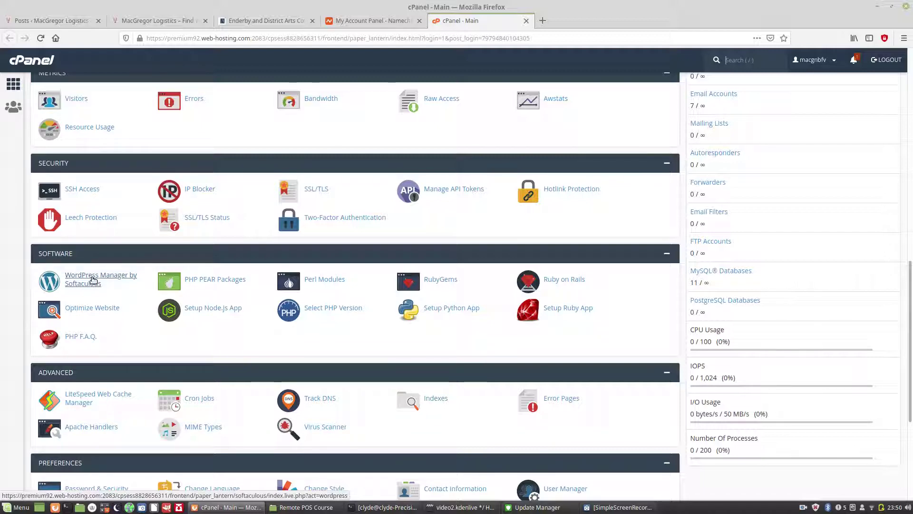
left_click(93, 280)
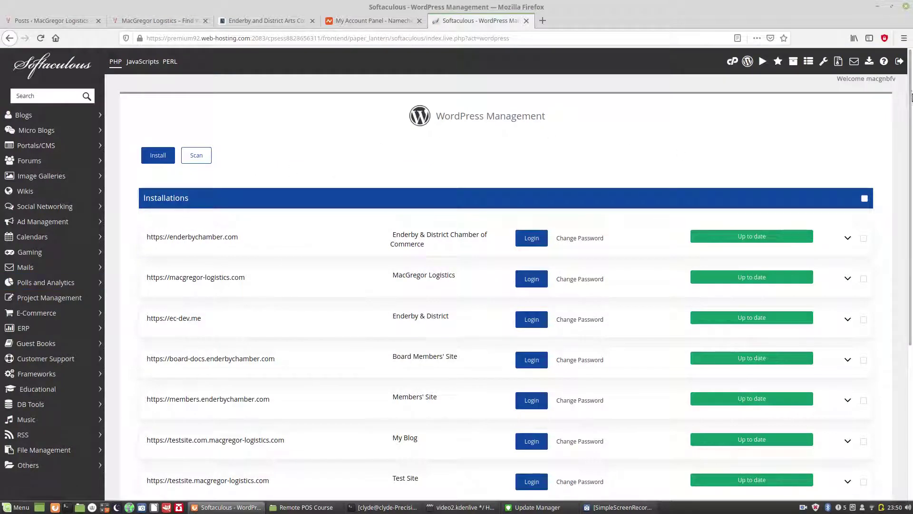
Step: Scroll the installations list from enderbychamber.com down to testsite4 and back up
left_click_drag(910, 97, 910, 177)
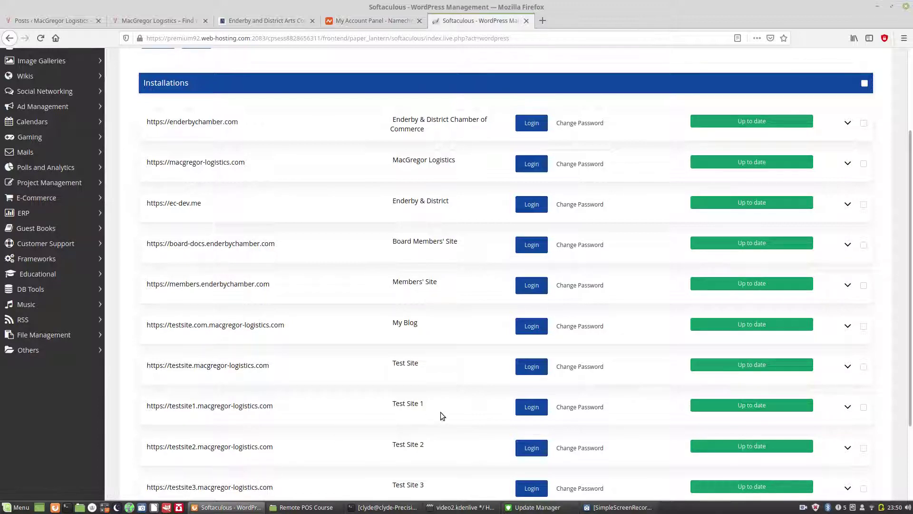
scroll(911, 275, "down", 1)
scroll(910, 276, "down", 2)
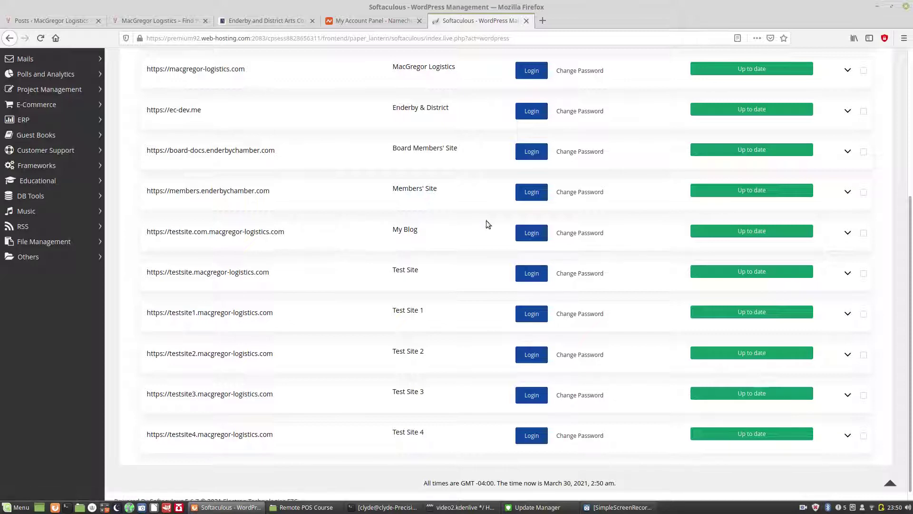
left_click_drag(909, 241, 911, 185)
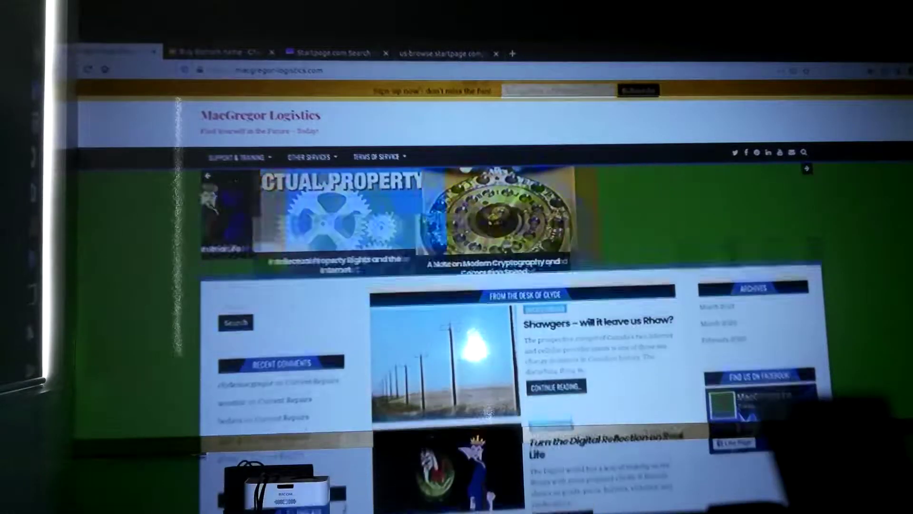
Step: Append /wp-admin to the macgregor-logistics.com address to load the admin login
left_click(344, 71)
left_click(345, 72)
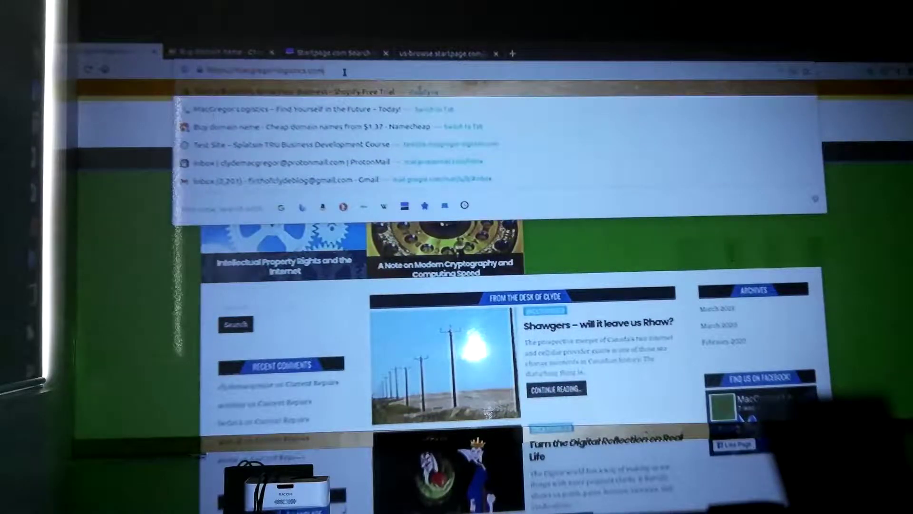
type("/wp")
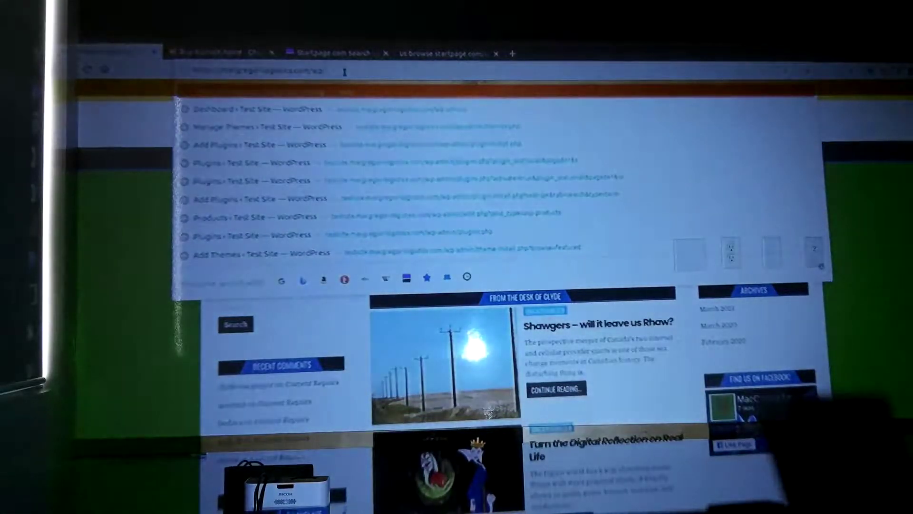
type("-adm")
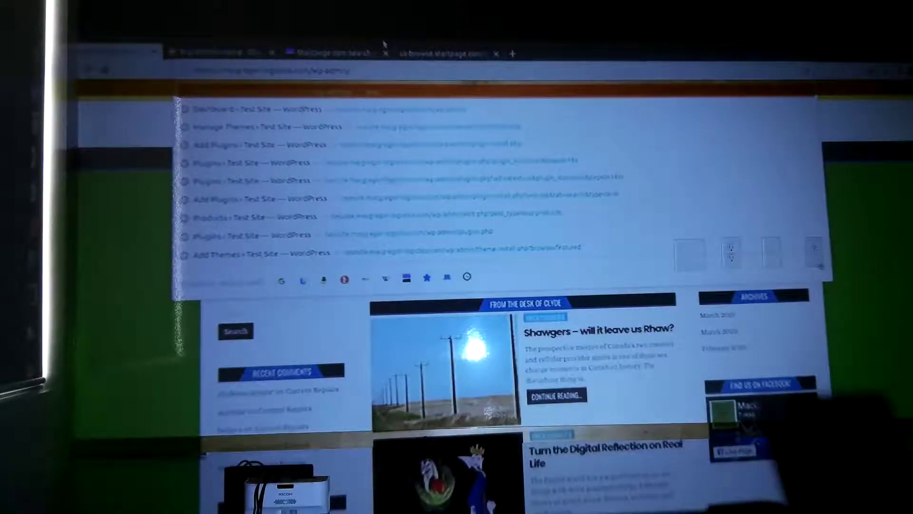
key("Escape")
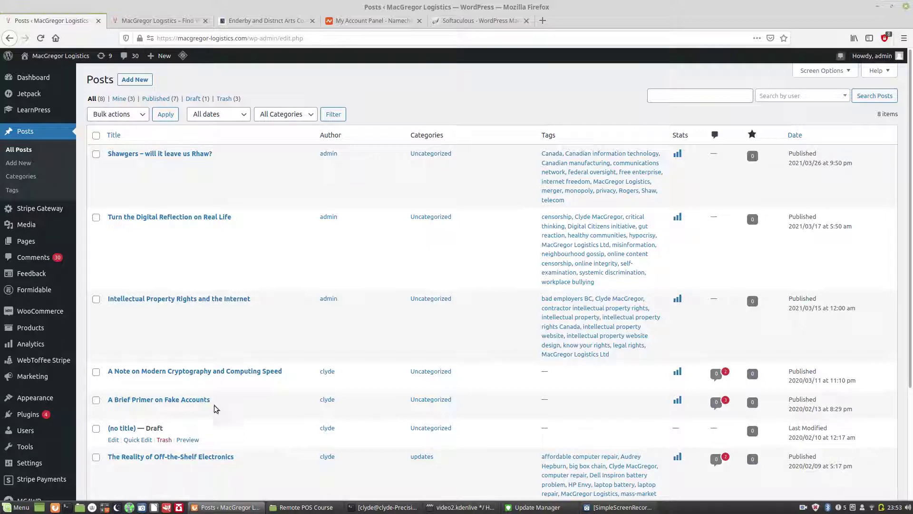
mouse_move(4, 57)
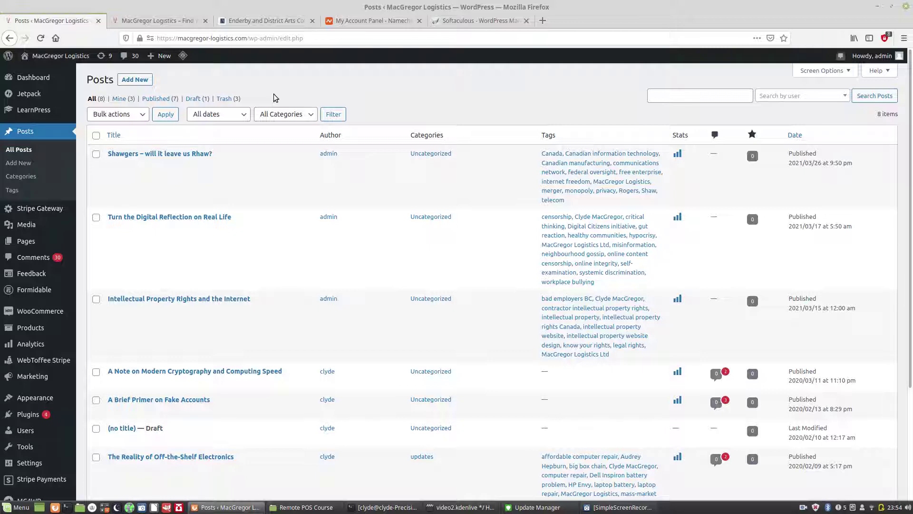
mouse_move(53, 55)
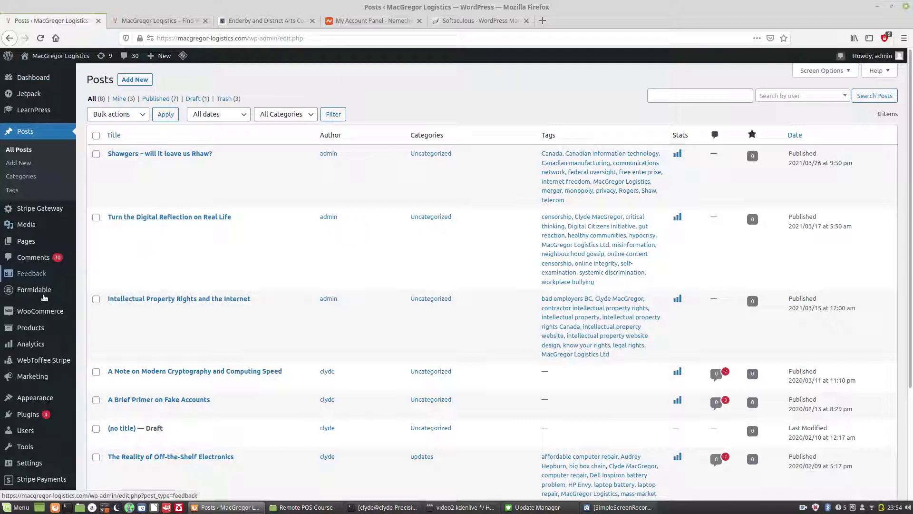
mouse_move(43, 465)
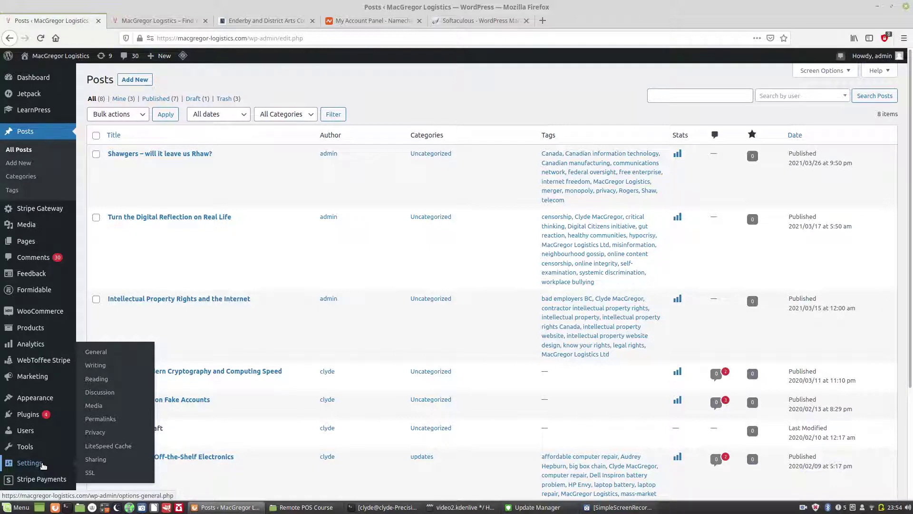
Step: Leave the Posts list for the Appearance > Themes page
left_click(292, 504)
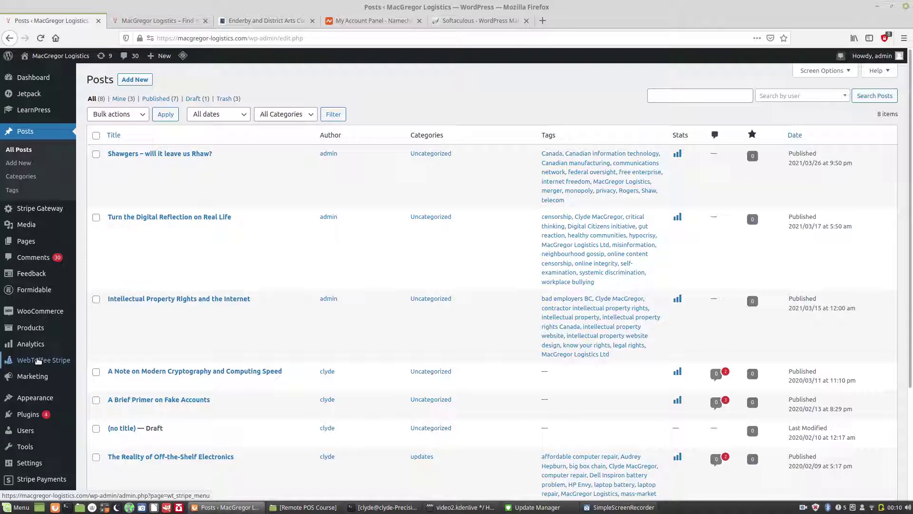
mouse_move(25, 423)
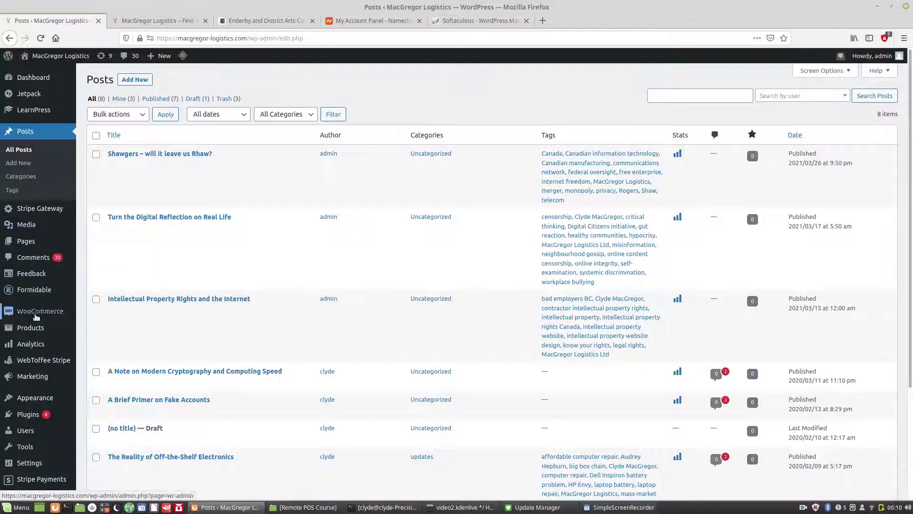
mouse_move(40, 318)
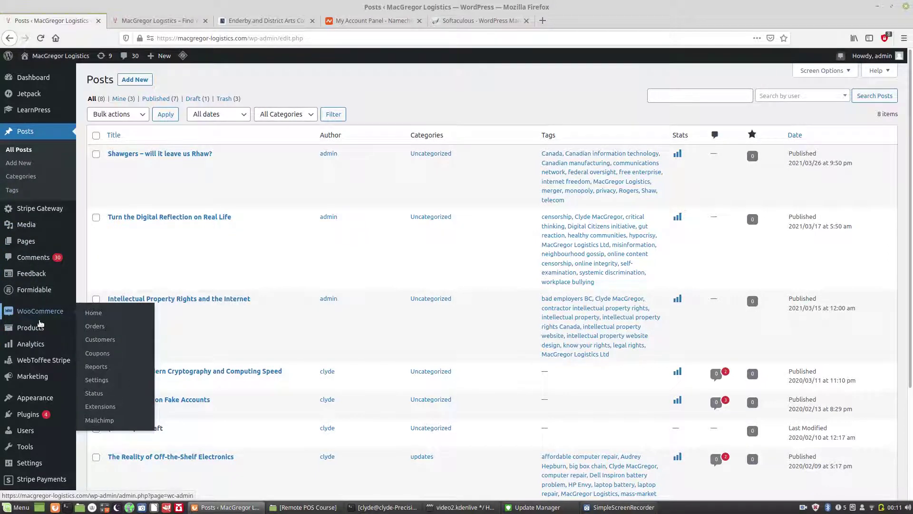
mouse_move(43, 401)
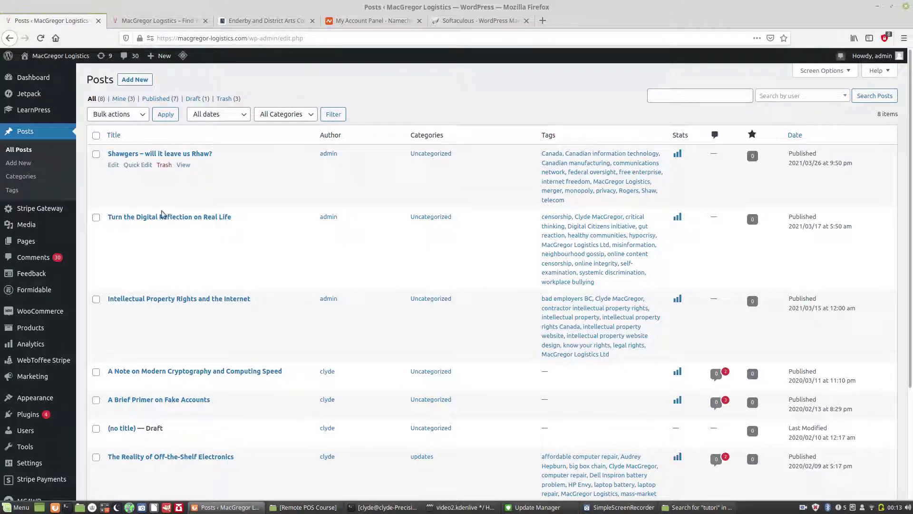
mouse_move(35, 401)
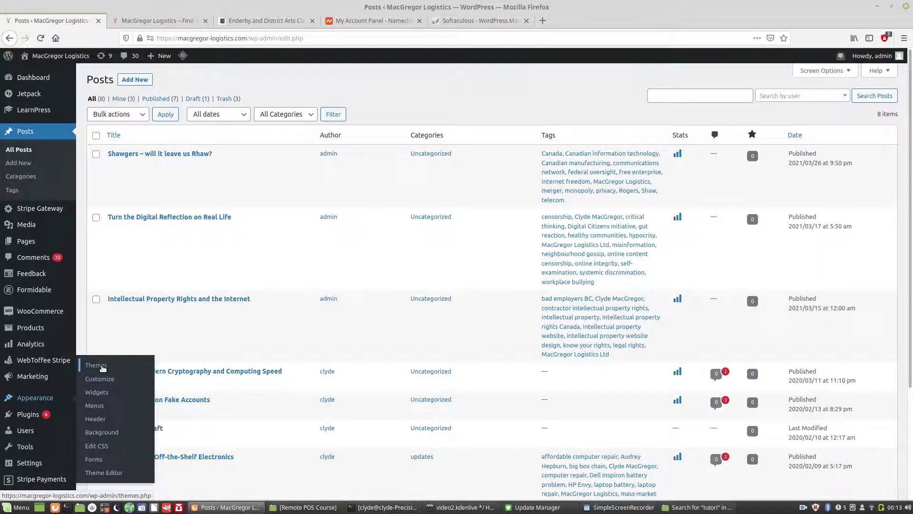
left_click(102, 366)
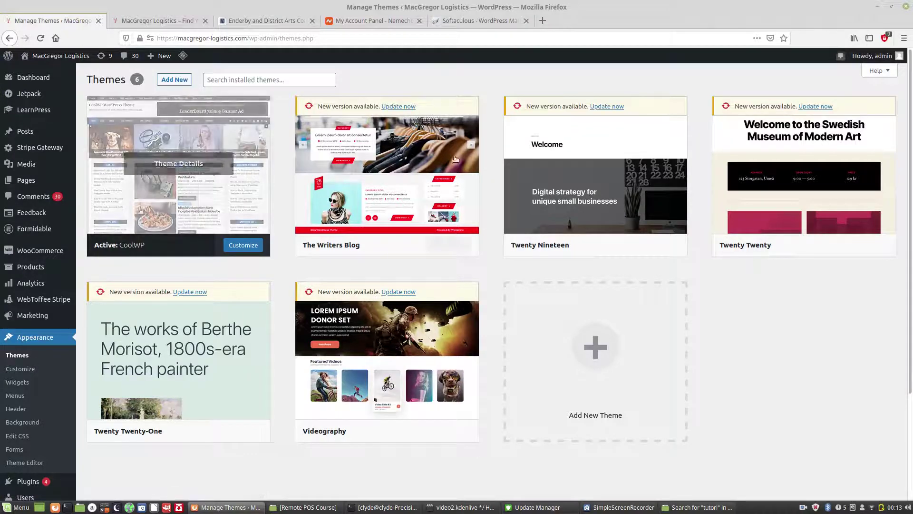
Step: Review the six installed themes: CoolWP active, five with new versions available
mouse_move(430, 158)
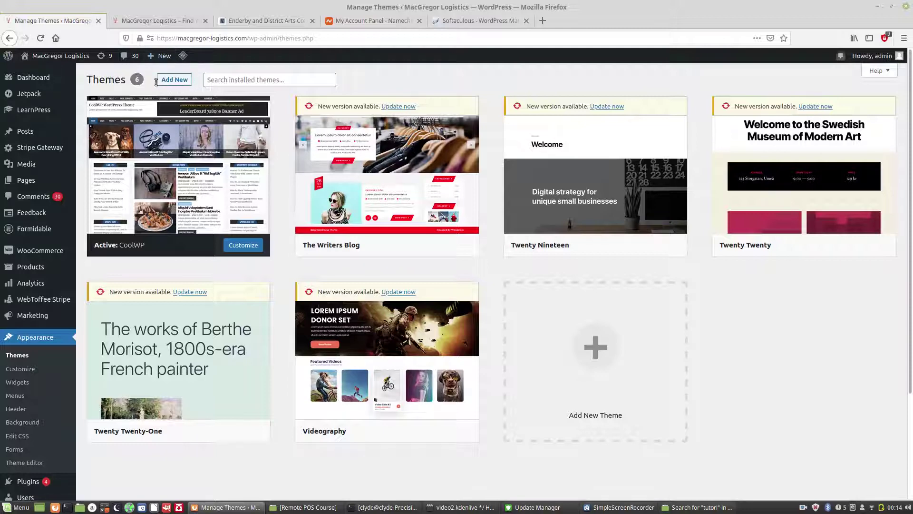
mouse_move(161, 58)
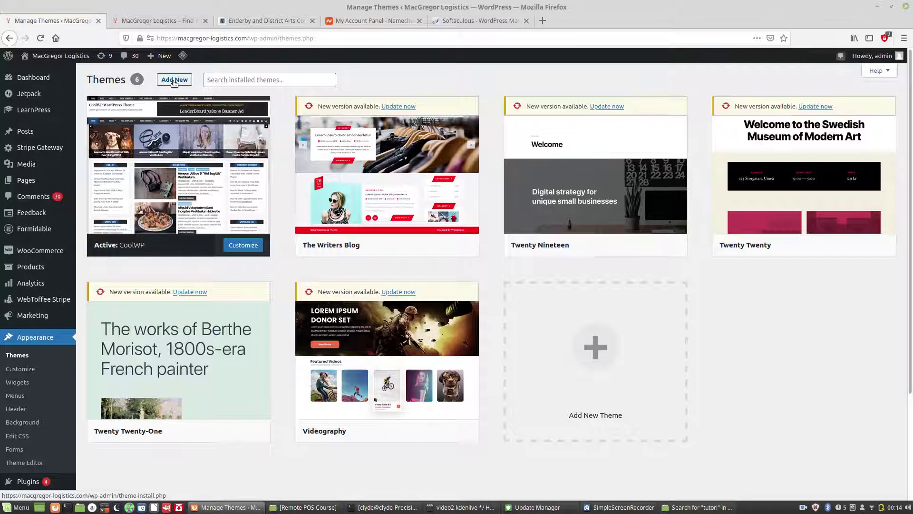
Step: Preview the AyaClub theme from Add New, cycle its demo slider, then close the preview
left_click(174, 80)
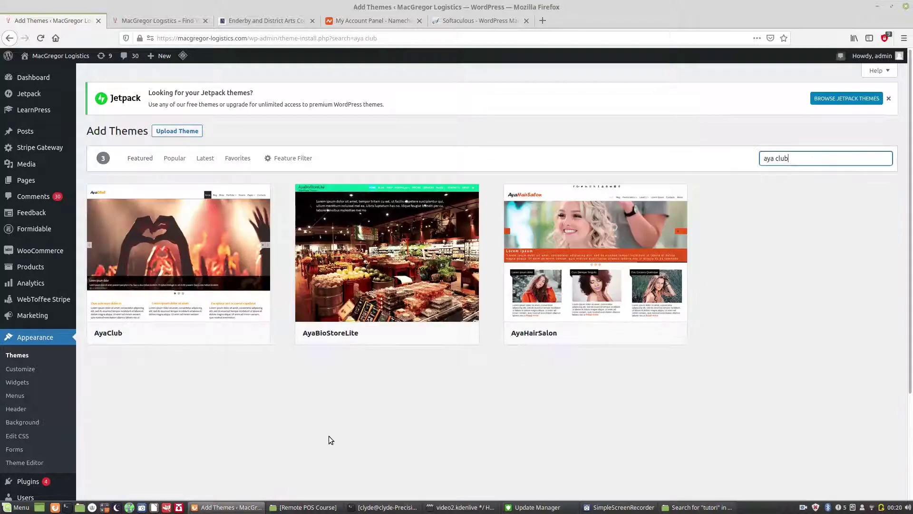
mouse_move(163, 318)
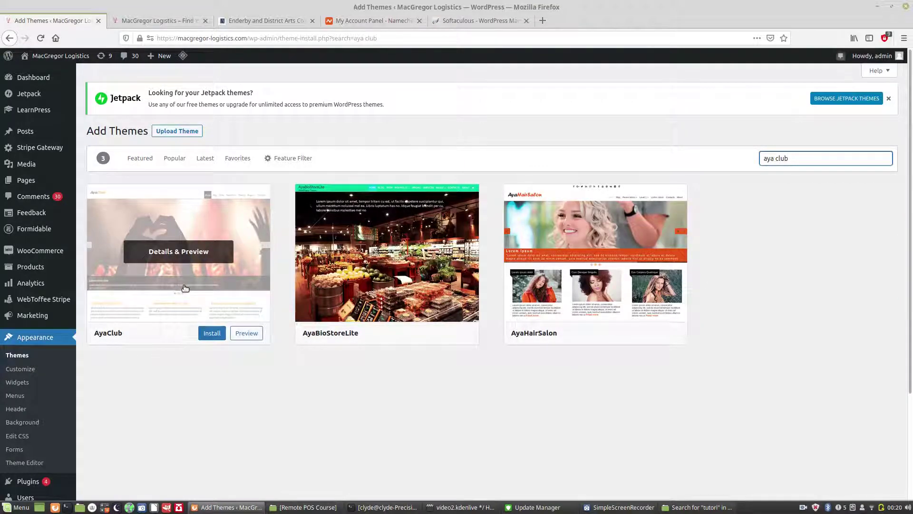
left_click(209, 256)
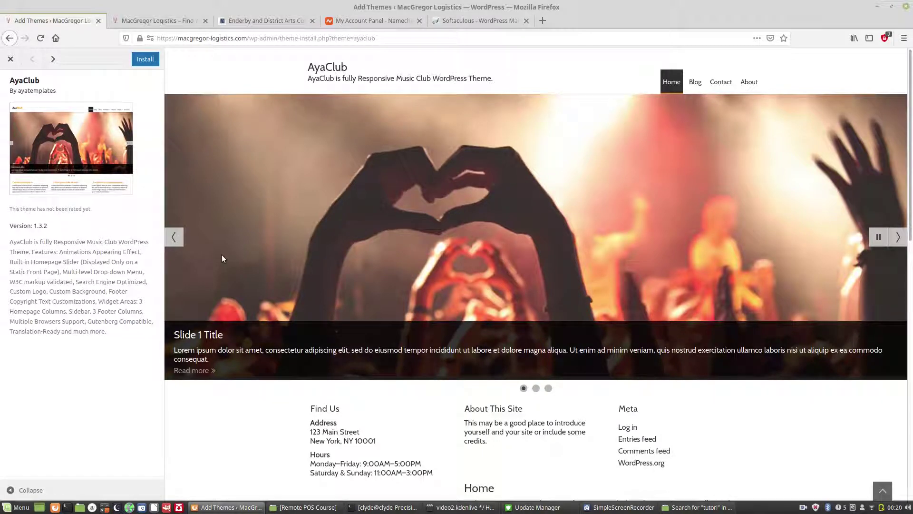
left_click(174, 236)
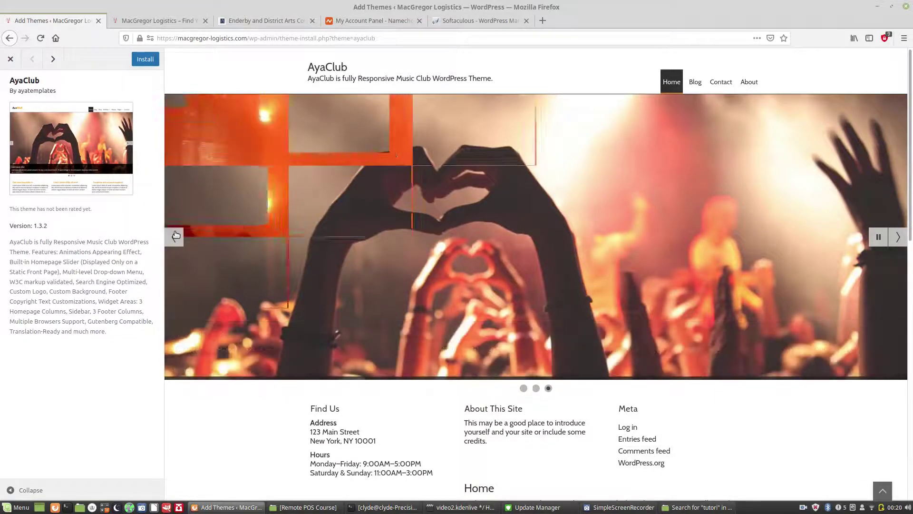
left_click(9, 60)
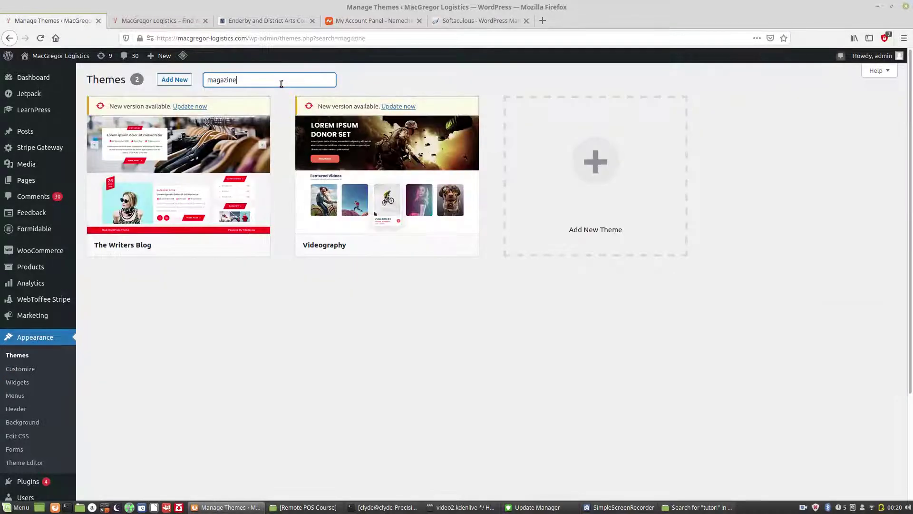
Step: Browse the Featured themes under Add New, scrolling down and back up through the directory
left_click(184, 82)
scroll(184, 81, "down", 5)
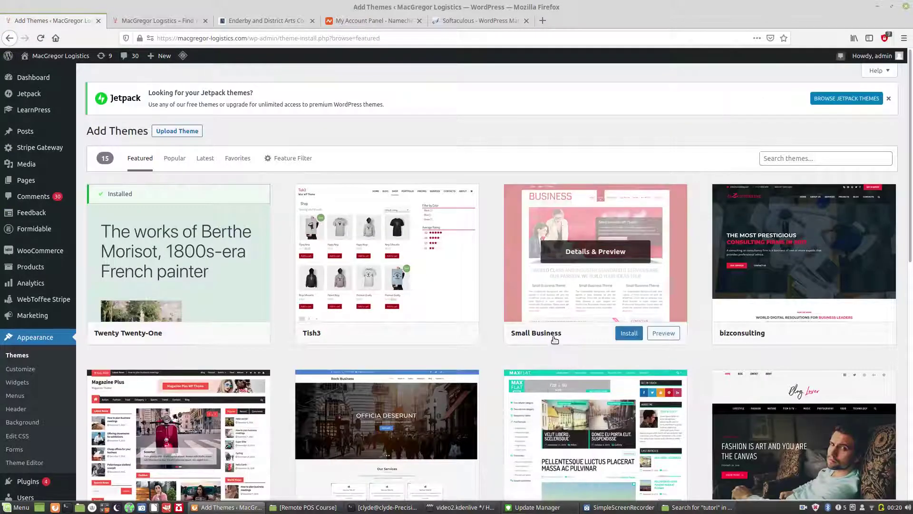
left_click_drag(912, 117, 911, 220)
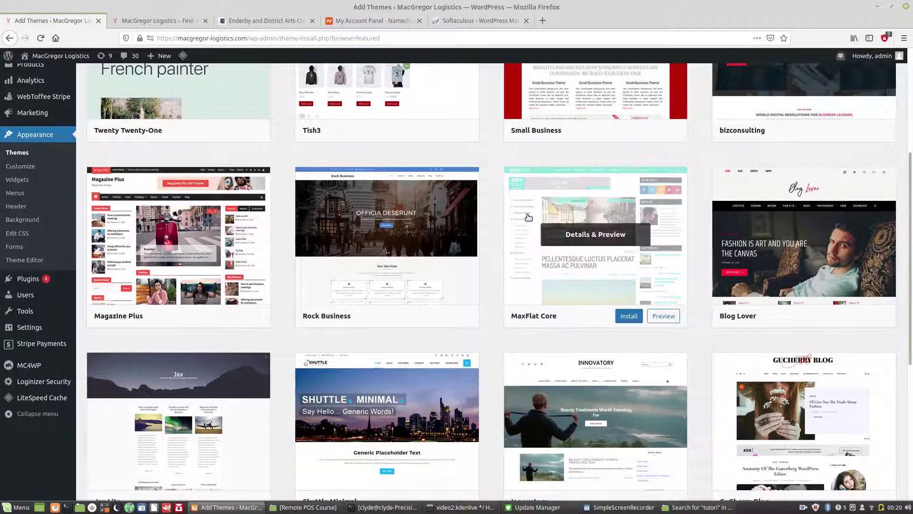
mouse_move(214, 266)
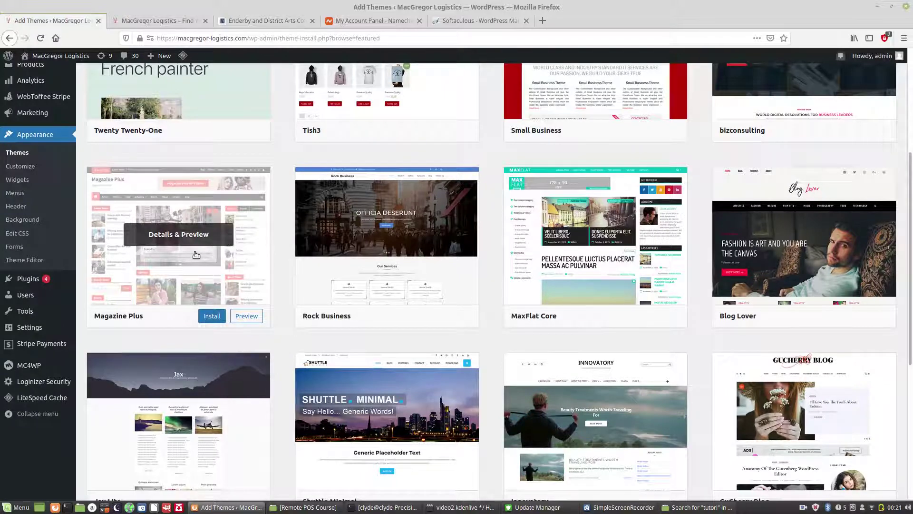
scroll(911, 131, "up", 3)
scroll(912, 131, "up", 4)
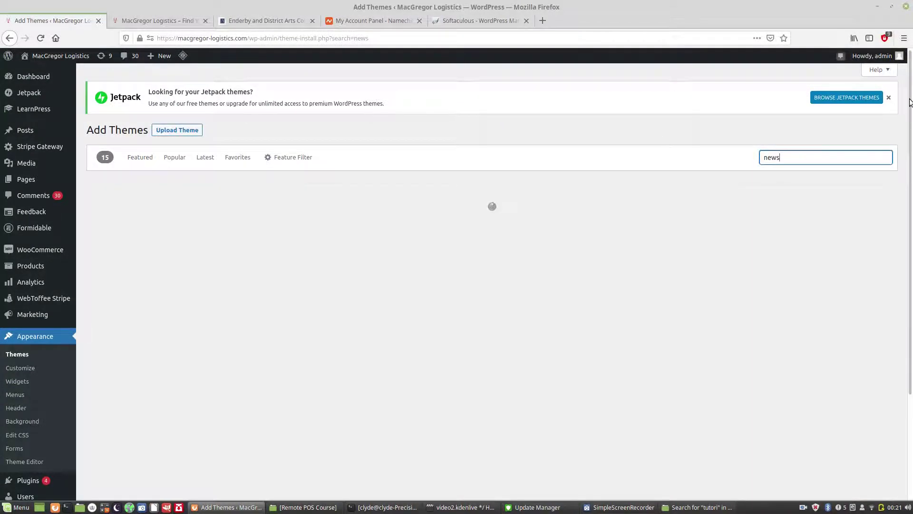
left_click_drag(910, 102, 911, 262)
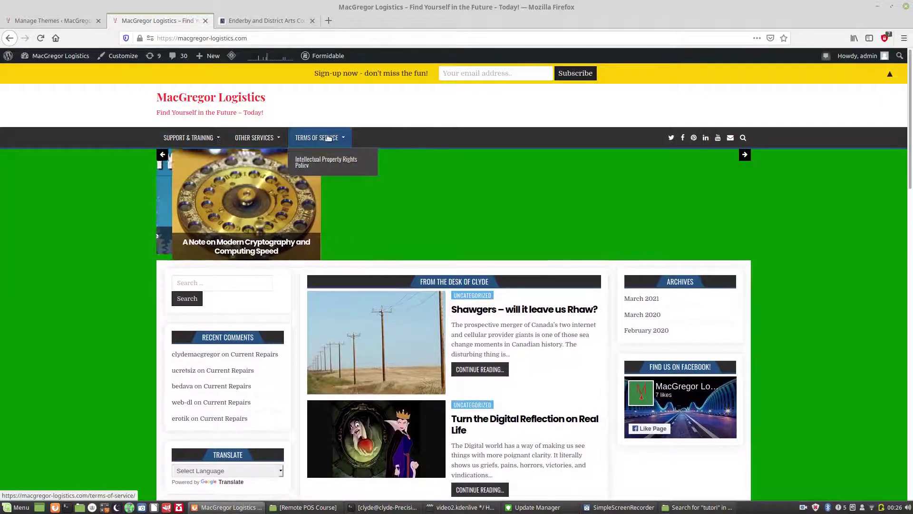
Step: Check the OTHER SERVICES and SUPPORT & TRAINING menus, then switch to the Enderby Arts Council tab
mouse_move(277, 139)
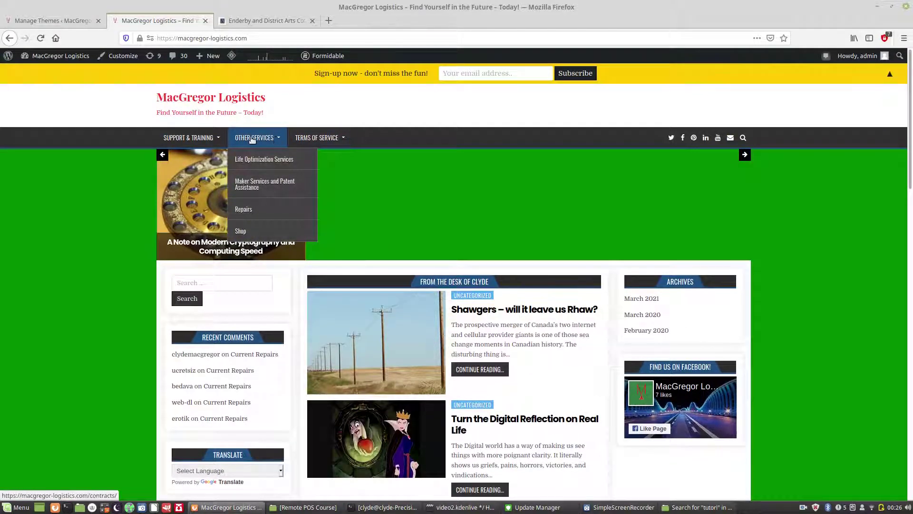
mouse_move(219, 138)
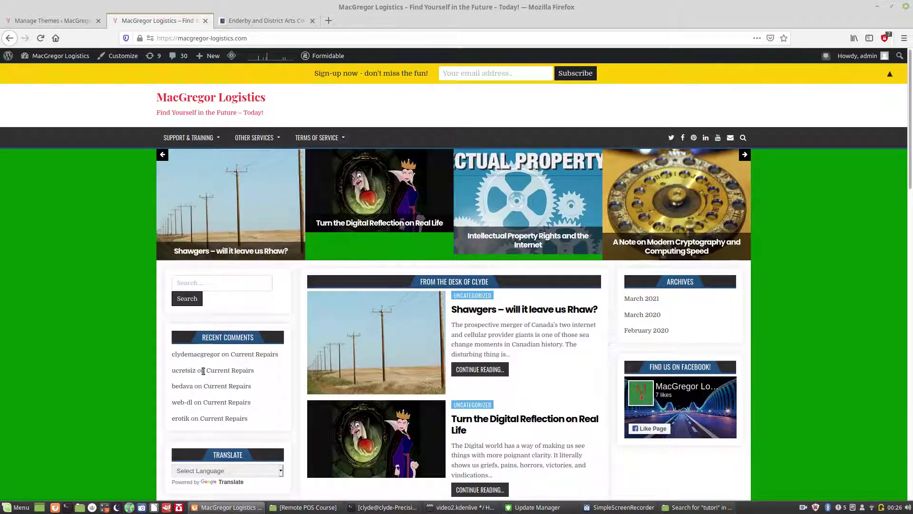
scroll(228, 336, "down", 1)
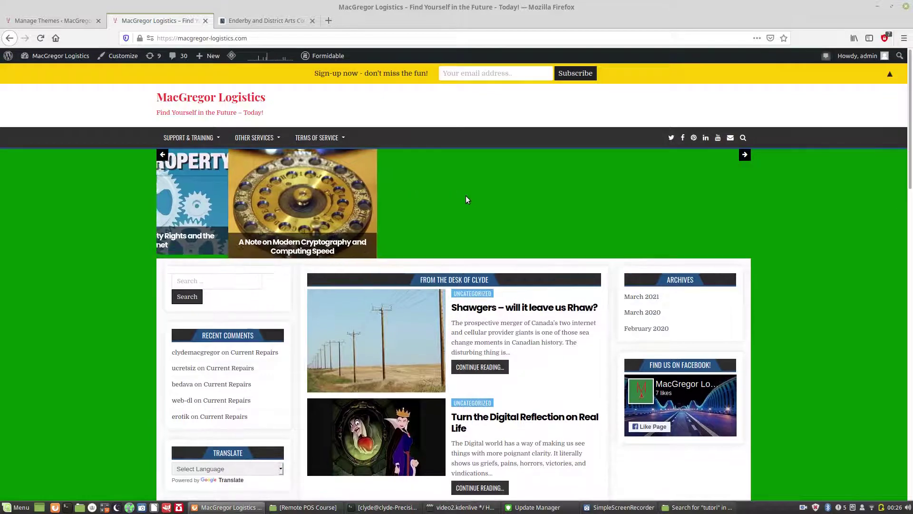
left_click(274, 21)
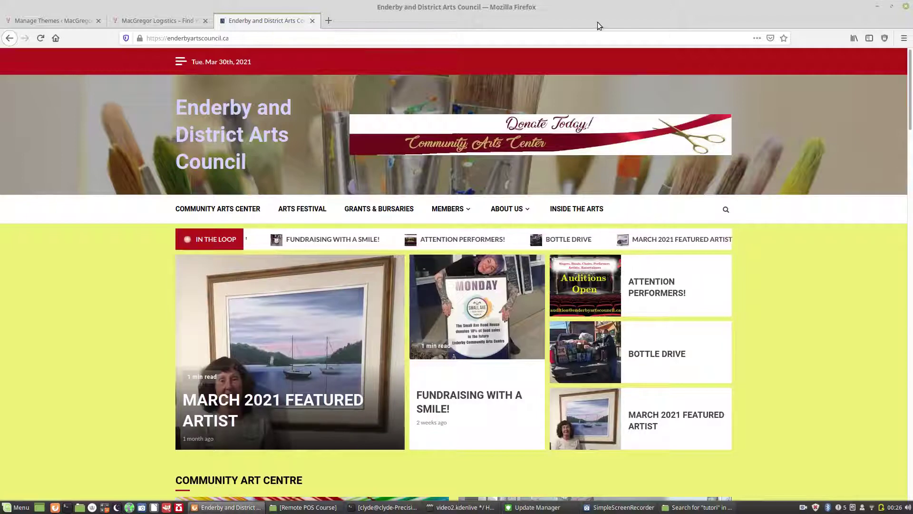
Step: Scroll the Enderby homepage, then follow the 'Donate Today! Community Arts Center' banner
left_click_drag(911, 62, 911, 69)
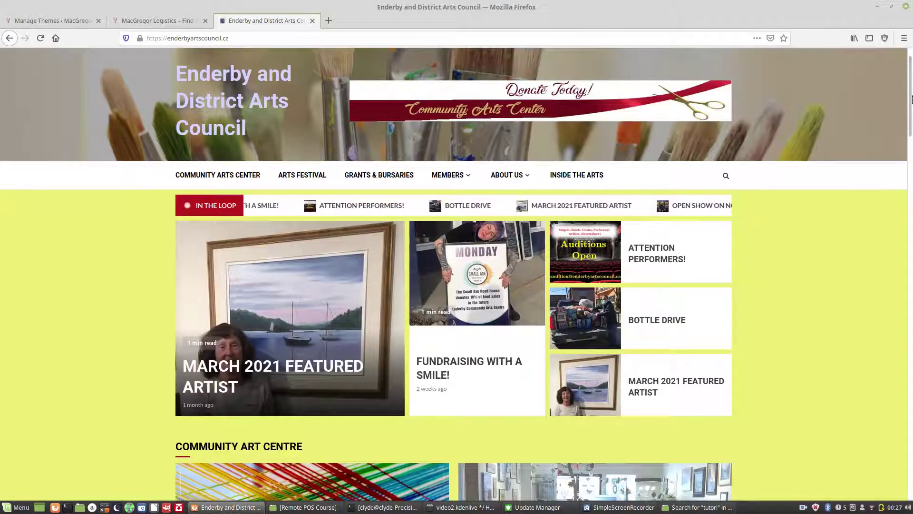
scroll(911, 155, "down", 3)
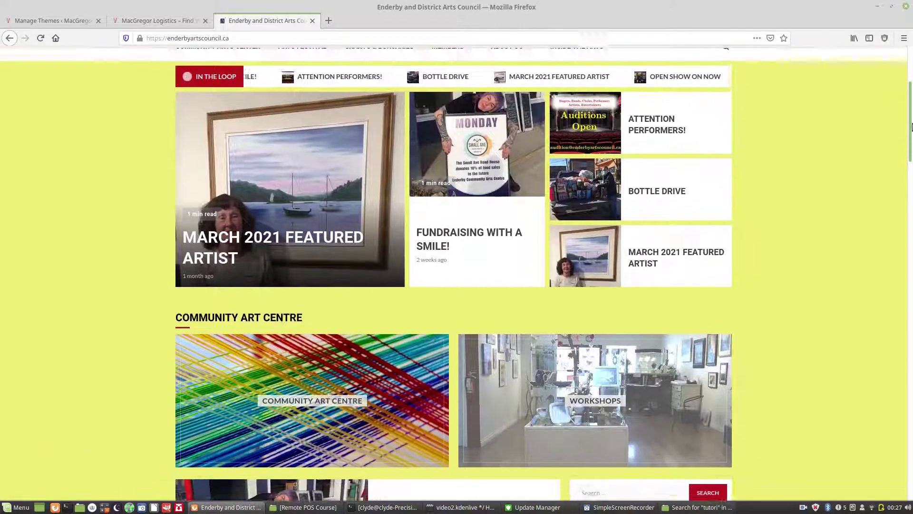
left_click_drag(910, 127, 909, 91)
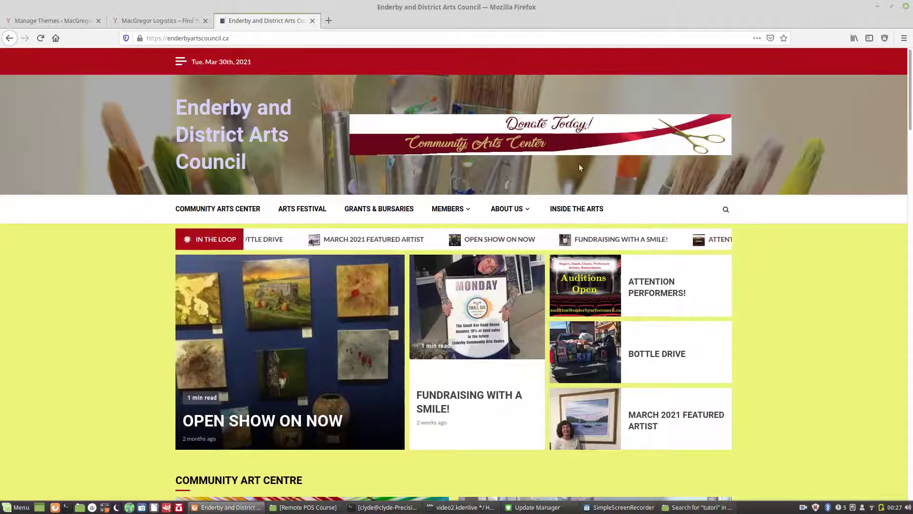
left_click(564, 139)
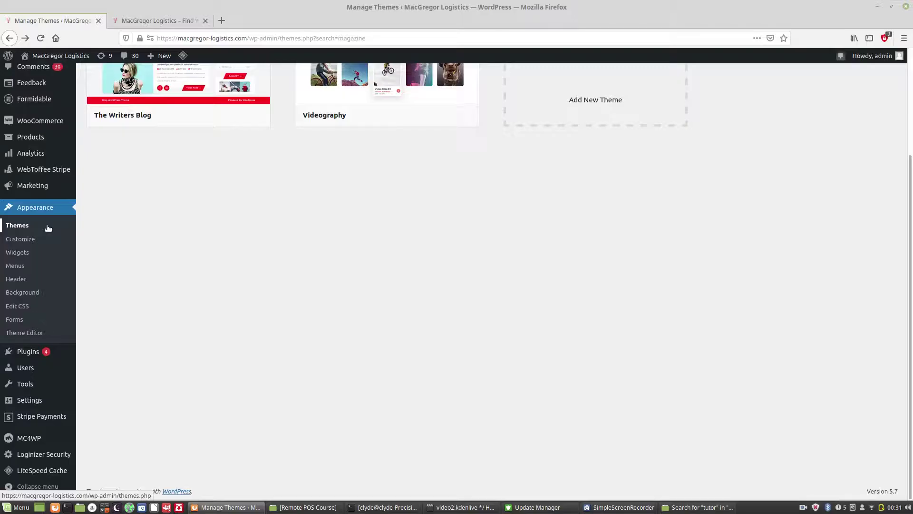
Step: Open Appearance > Customize to edit MacGregor Logistics with the CoolWP theme
left_click(28, 241)
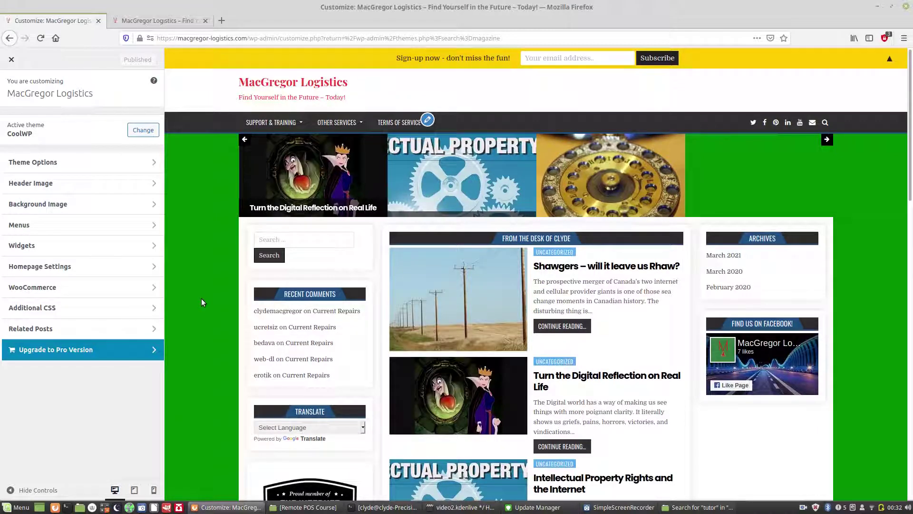
Step: Open the Customizer's Menus panel showing Header Menu, Links Menu and menu locations
mouse_move(910, 150)
left_mouse_down()
mouse_move(911, 406)
mouse_move(911, 138)
left_mouse_up()
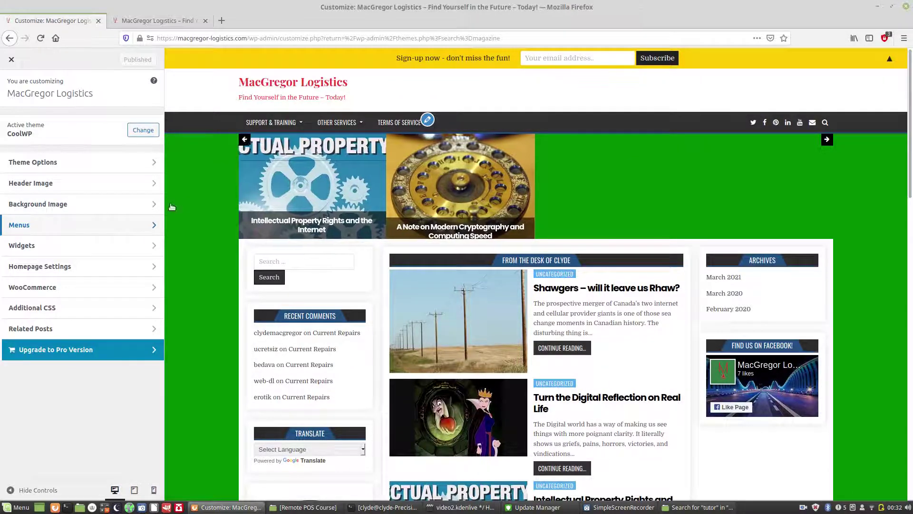
mouse_move(268, 123)
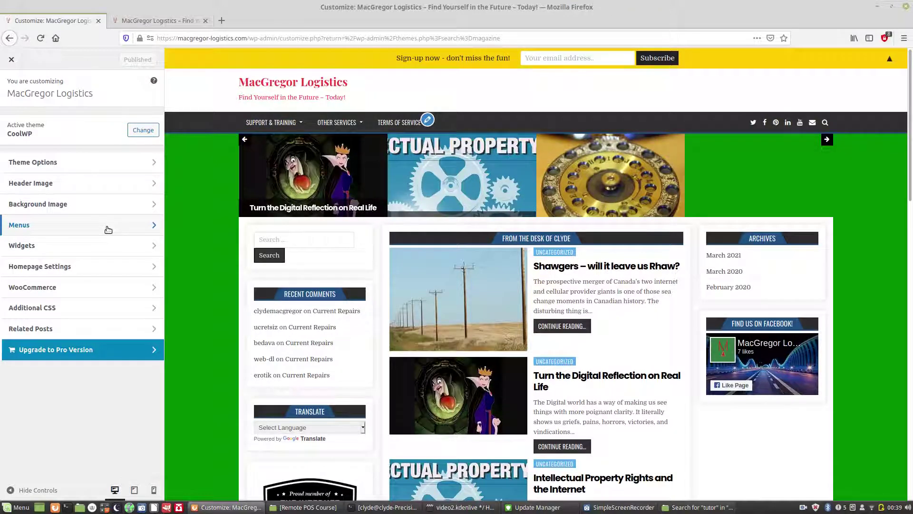
left_click(108, 230)
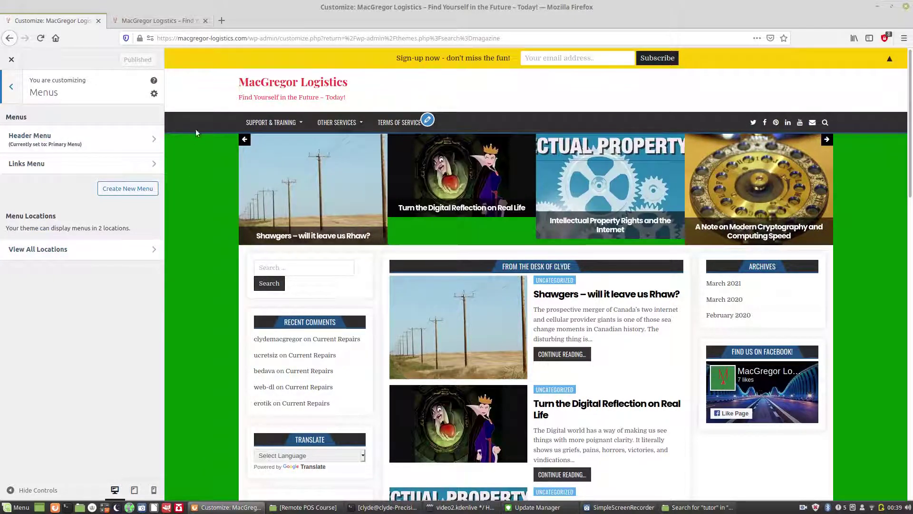
mouse_move(275, 121)
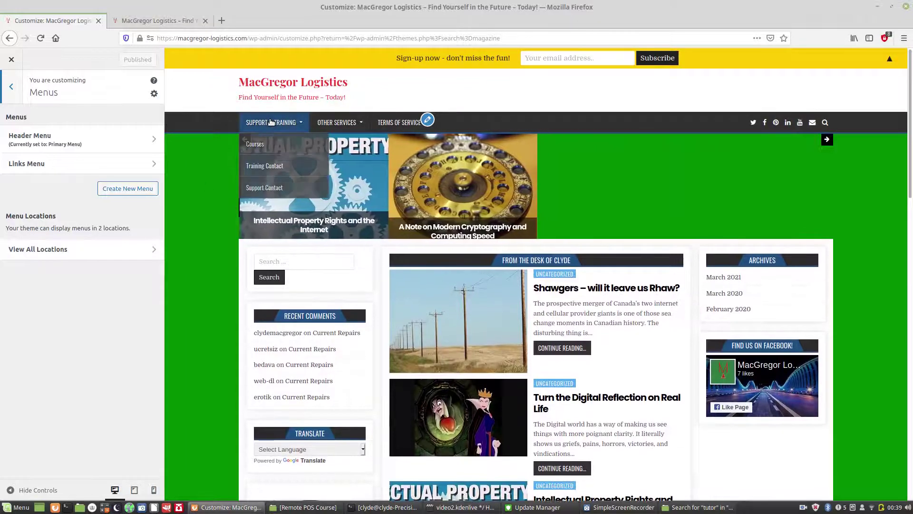
mouse_move(347, 122)
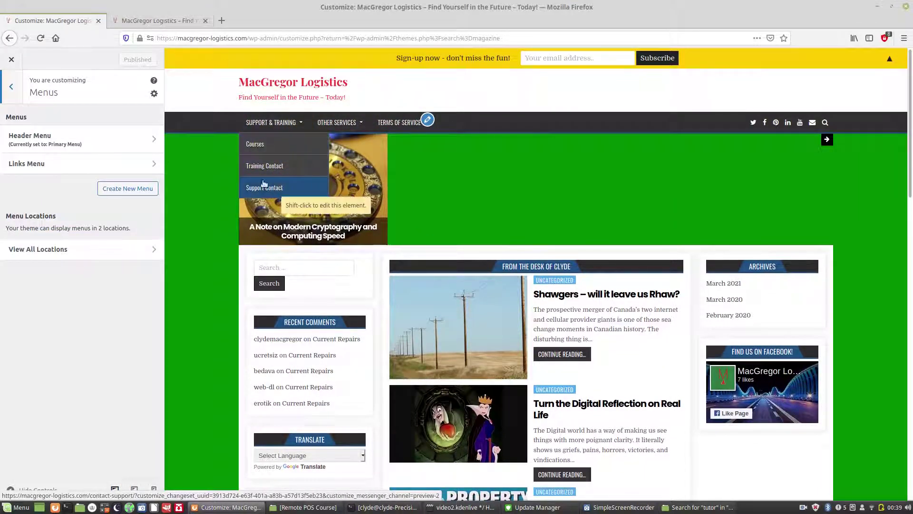
mouse_move(391, 124)
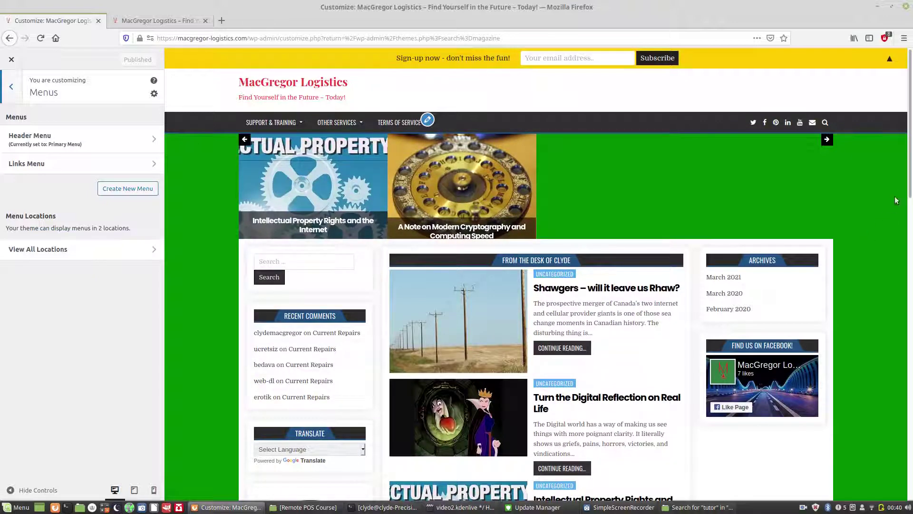
left_click_drag(911, 152, 910, 285)
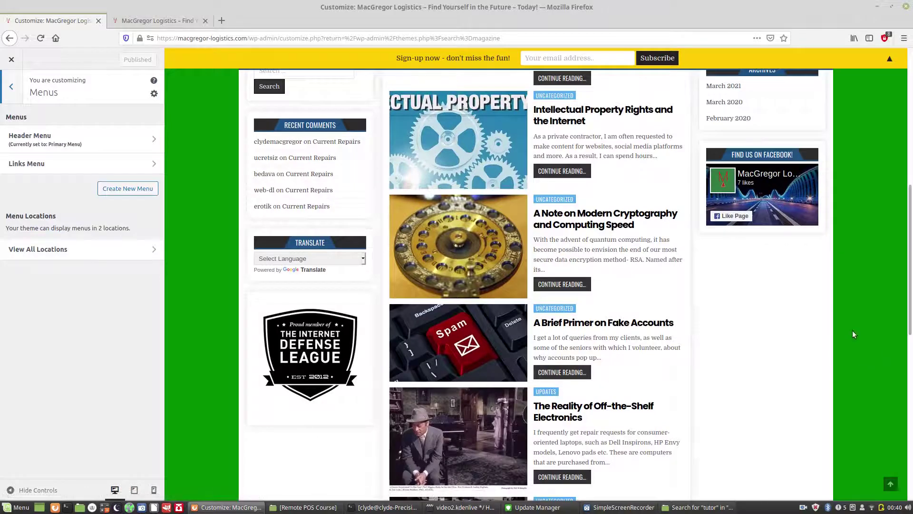
left_click_drag(910, 308, 910, 175)
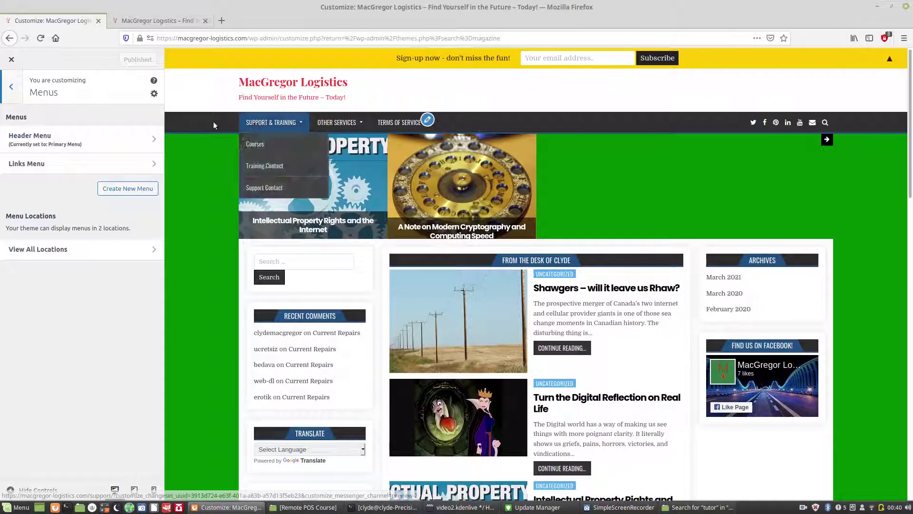
Step: Open the Header Menu and rearrange Courses and Support Contact under Support & Training
left_click(155, 137)
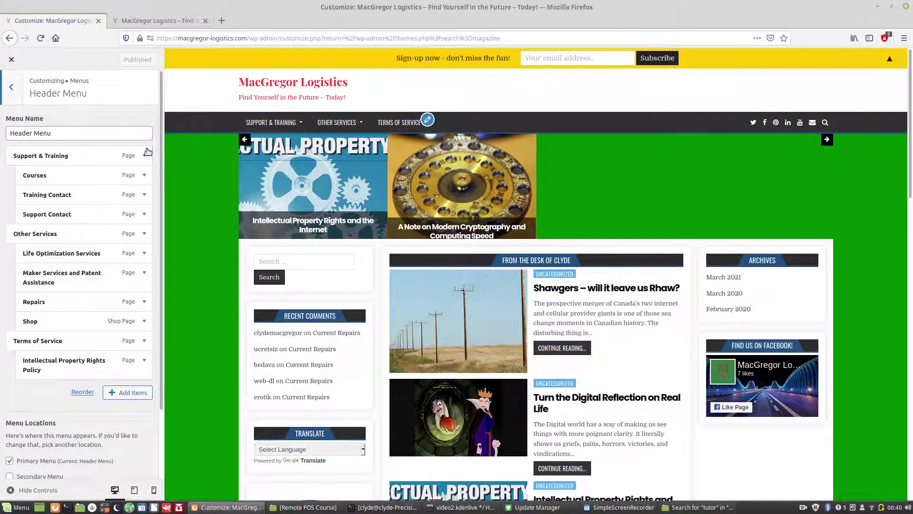
left_click_drag(66, 176, 106, 195)
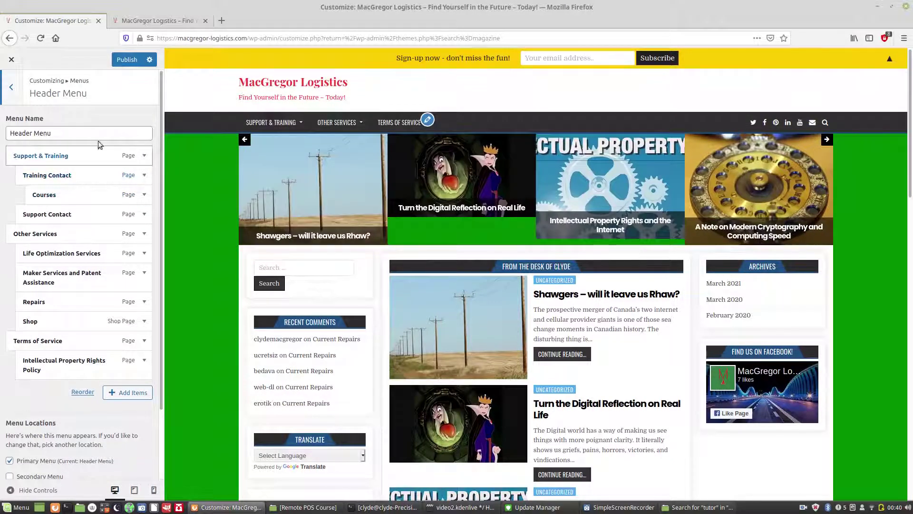
mouse_move(271, 122)
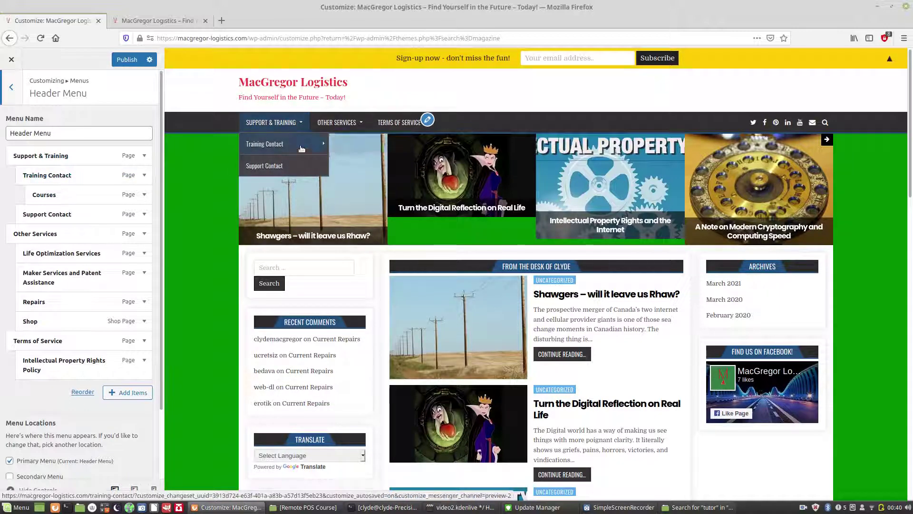
mouse_move(302, 144)
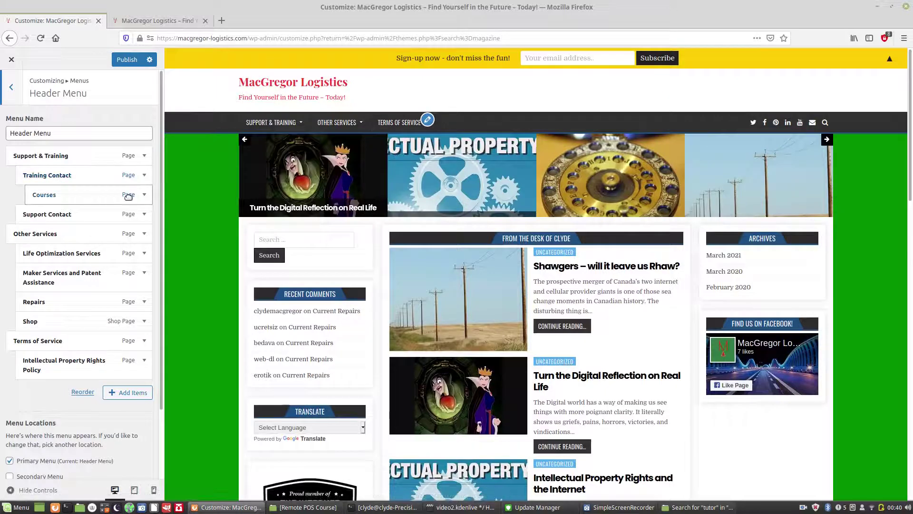
left_click_drag(114, 196, 83, 194)
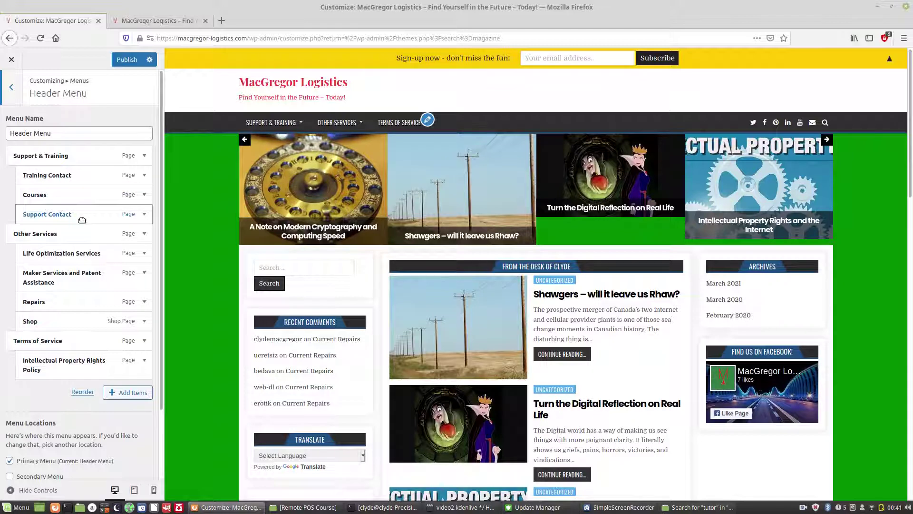
left_click_drag(82, 219, 82, 196)
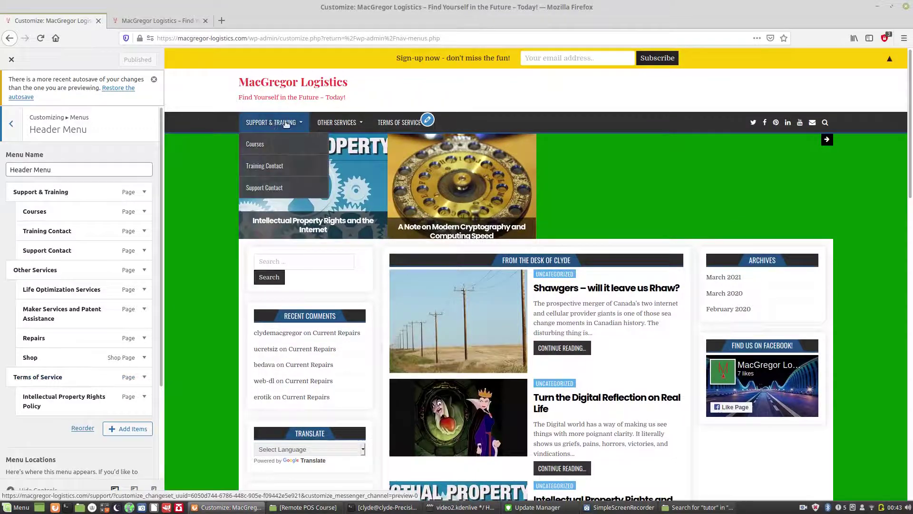
mouse_move(333, 122)
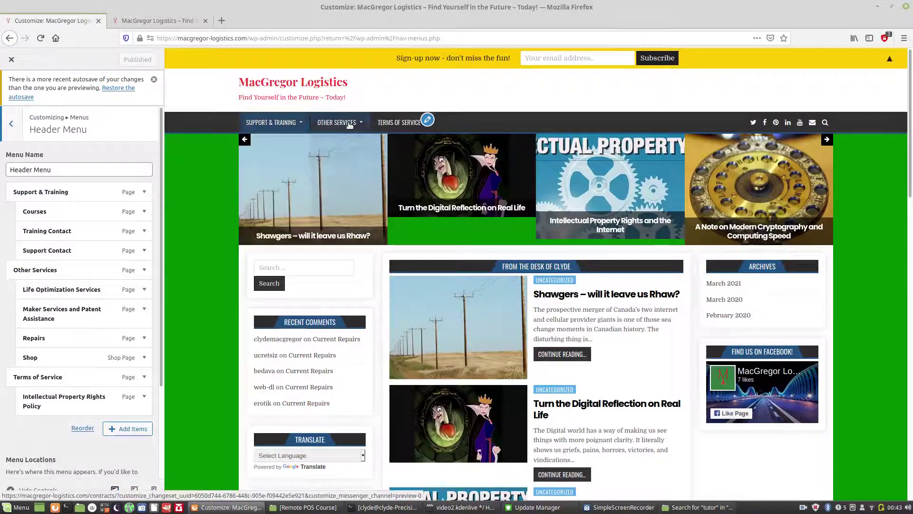
mouse_move(402, 124)
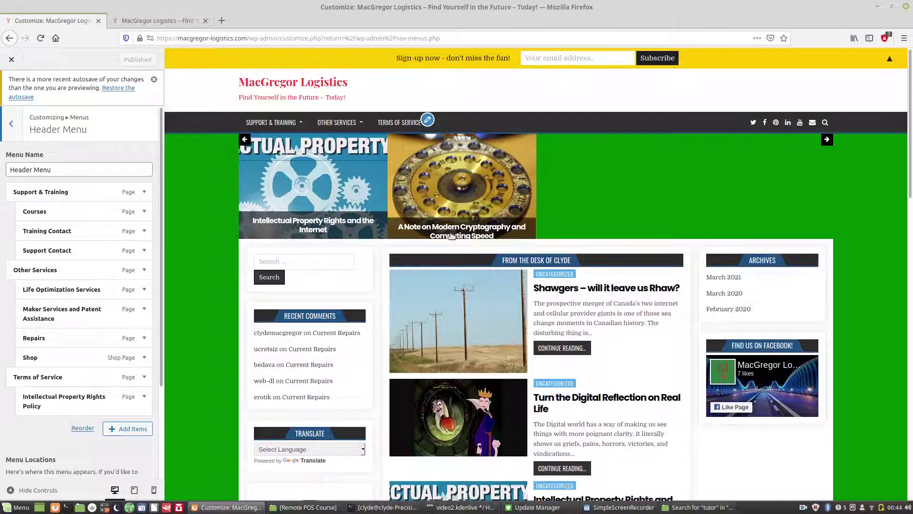
mouse_move(267, 127)
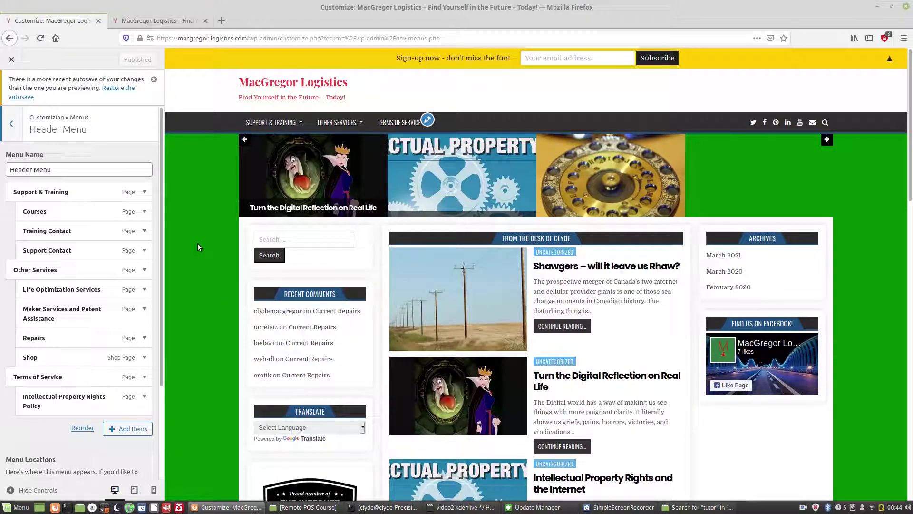
left_click_drag(161, 217, 161, 247)
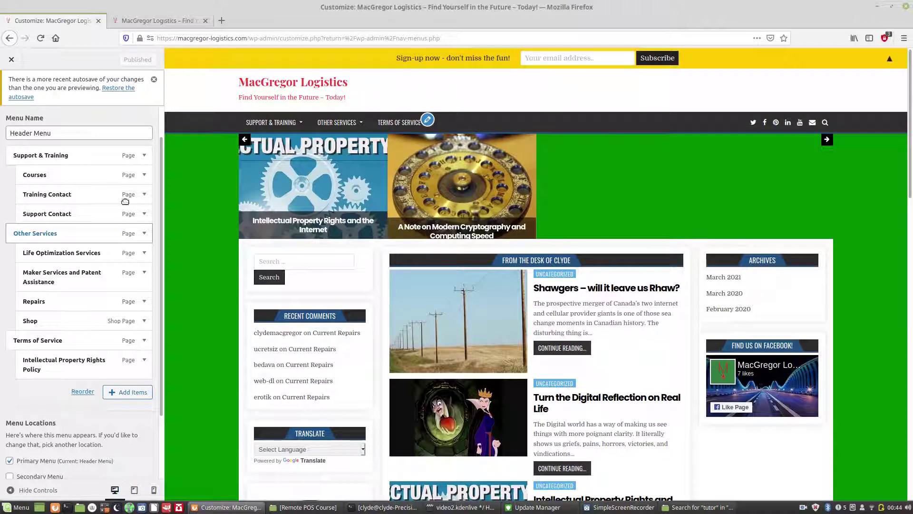
Step: Shorten the Other Services navigation label to 'Other' and publish the Header Menu
left_click(142, 234)
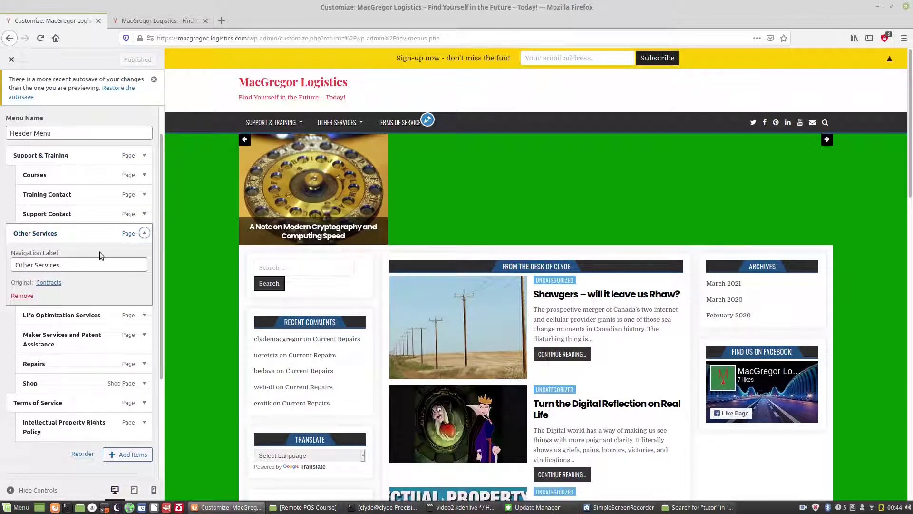
left_click(69, 263)
key("BackSpace")
key("BackSpace")
key("BackSpace")
key("BackSpace")
key("BackSpace")
key("BackSpace")
key("BackSpace")
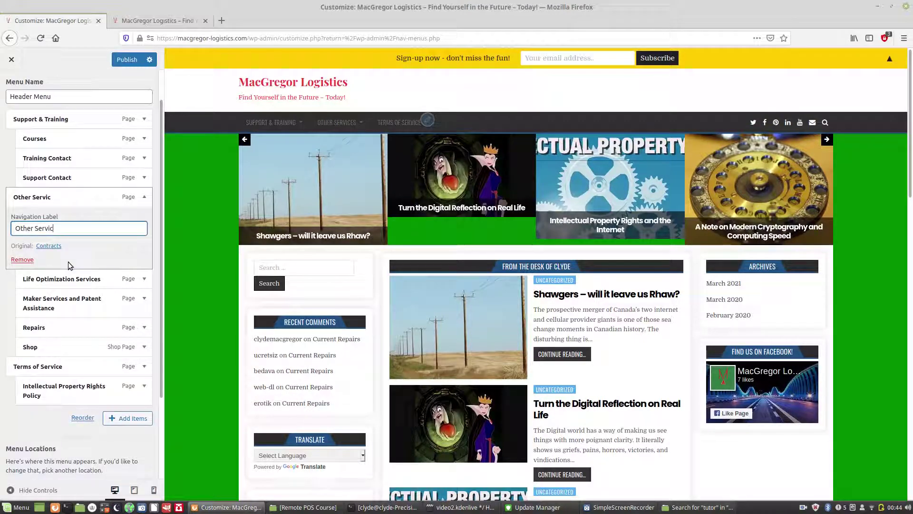
key("BackSpace")
key("BackSpace")
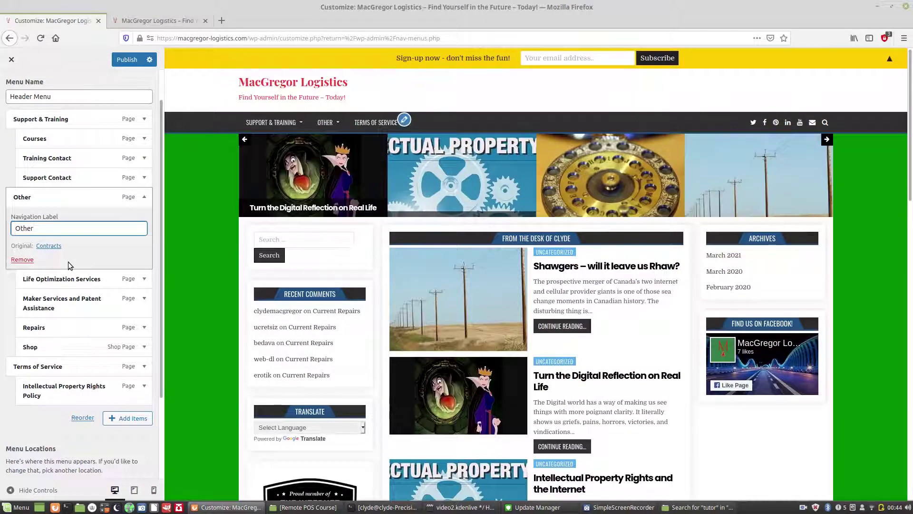
mouse_move(322, 132)
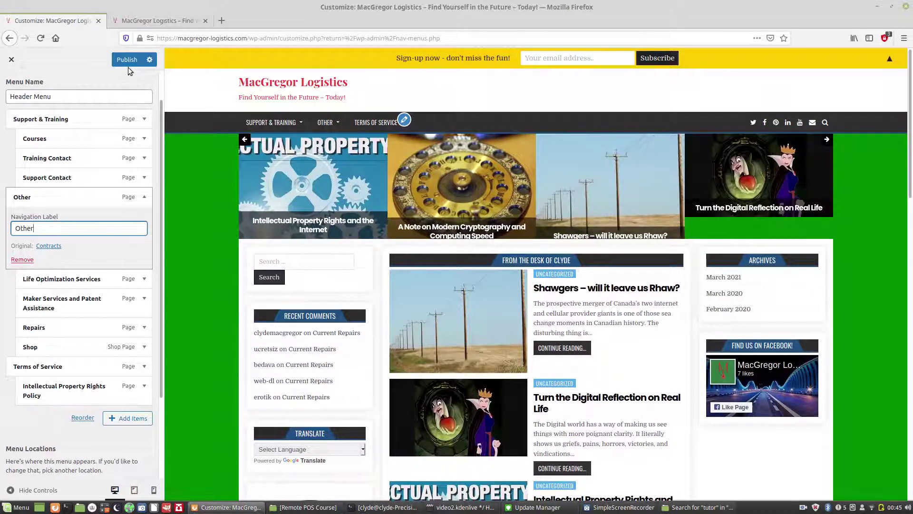
left_click(127, 63)
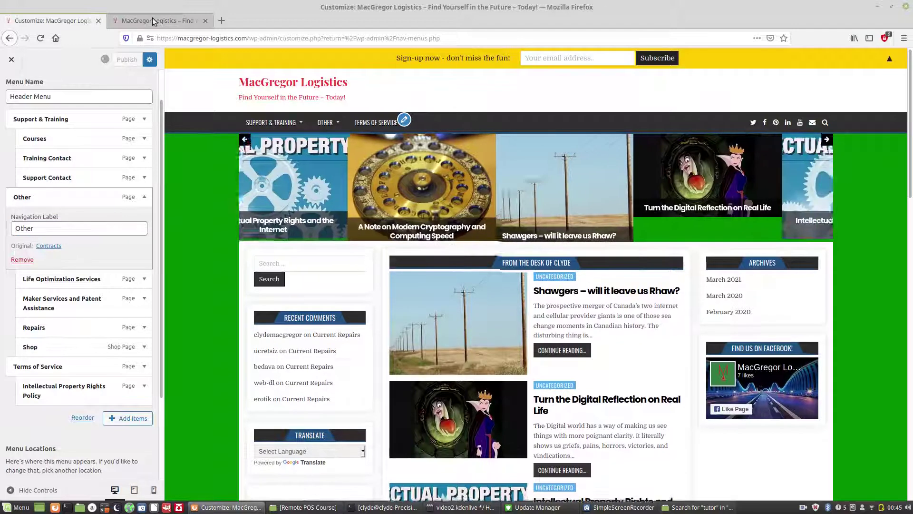
Step: Reload the live front page to confirm its navigation reads 'Other', then return to the Customizer
left_click(152, 19)
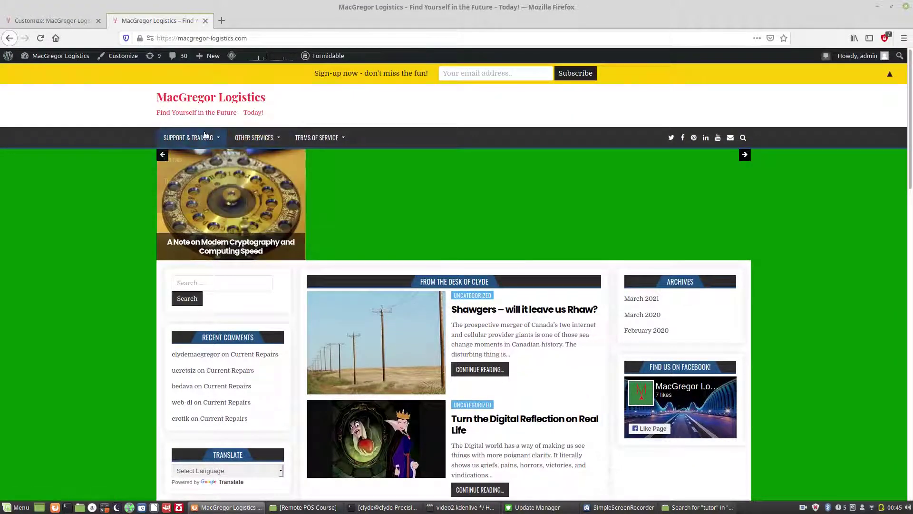
mouse_move(291, 139)
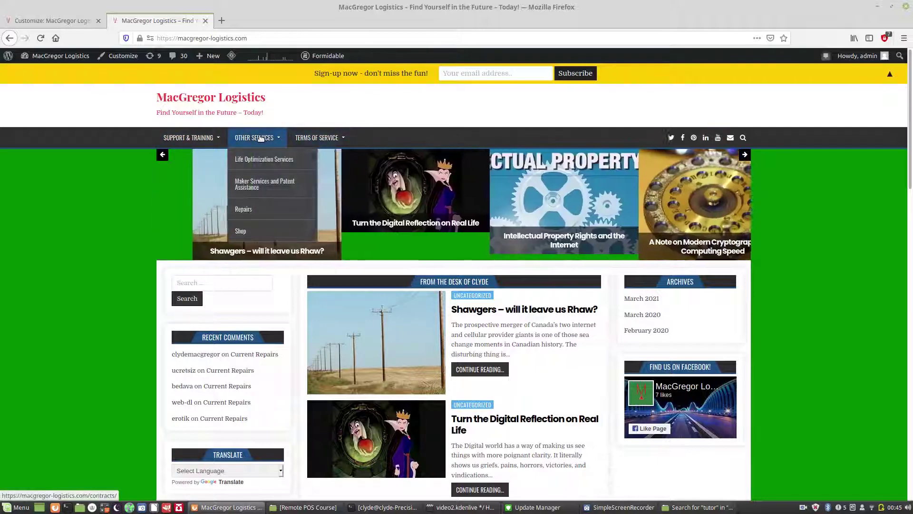
left_click(75, 20)
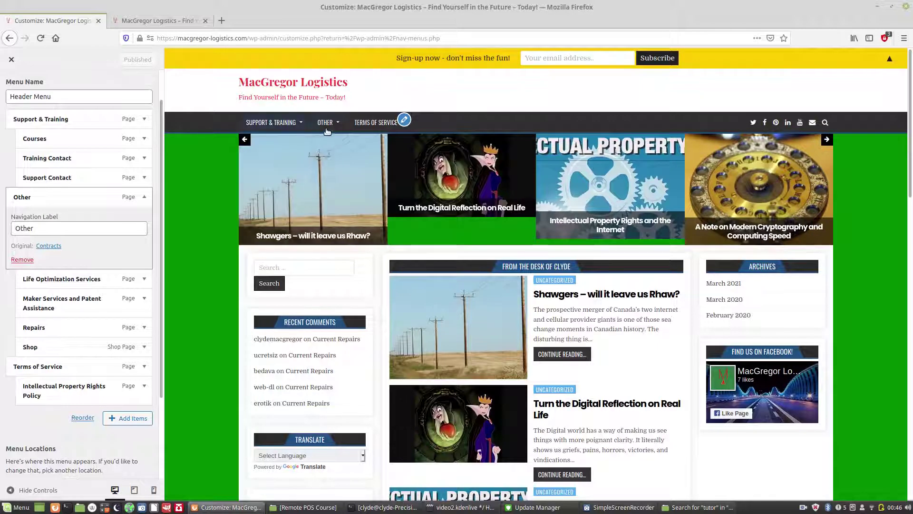
mouse_move(327, 129)
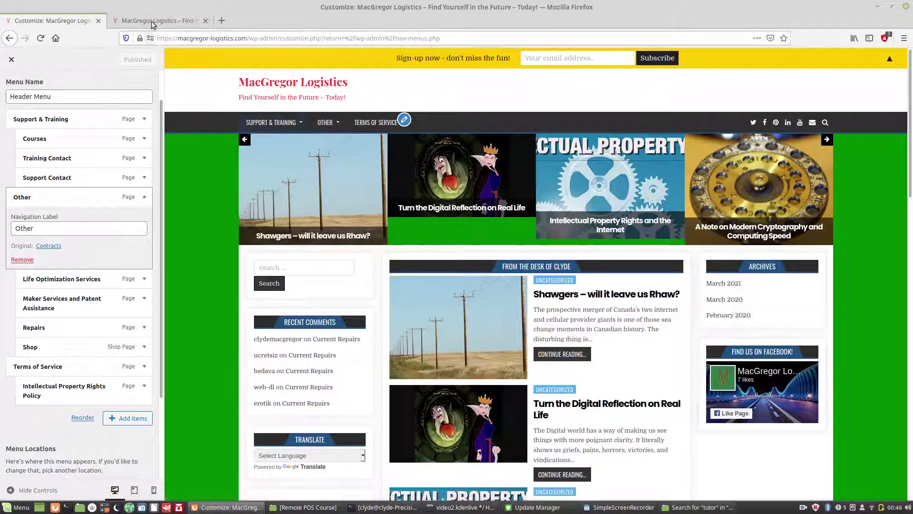
left_click(150, 19)
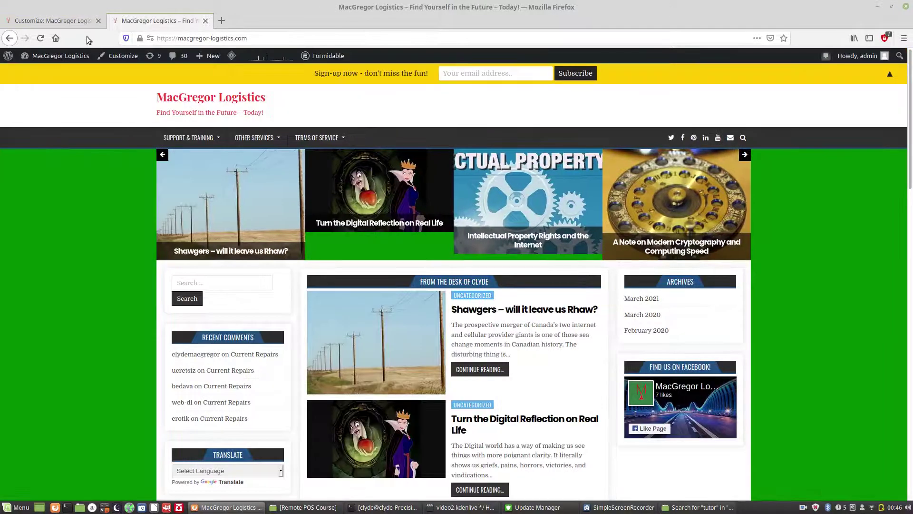
left_click(78, 21)
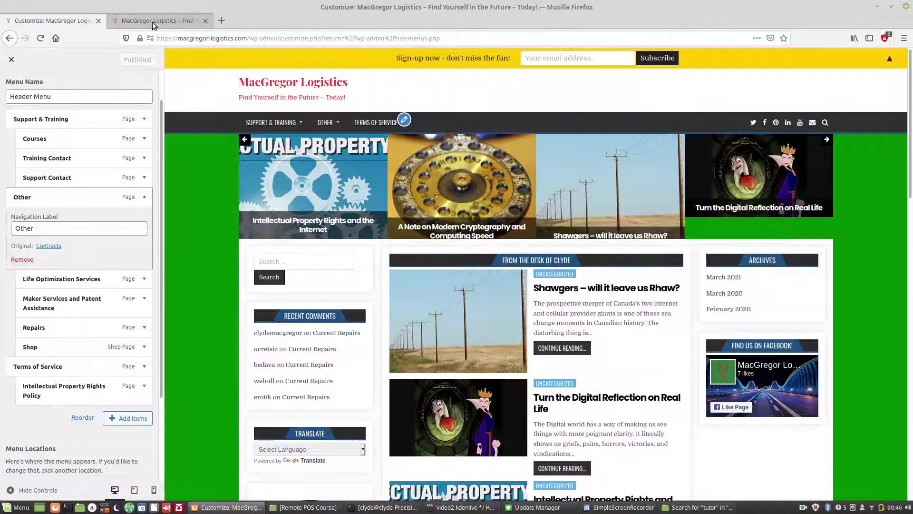
left_click(152, 21)
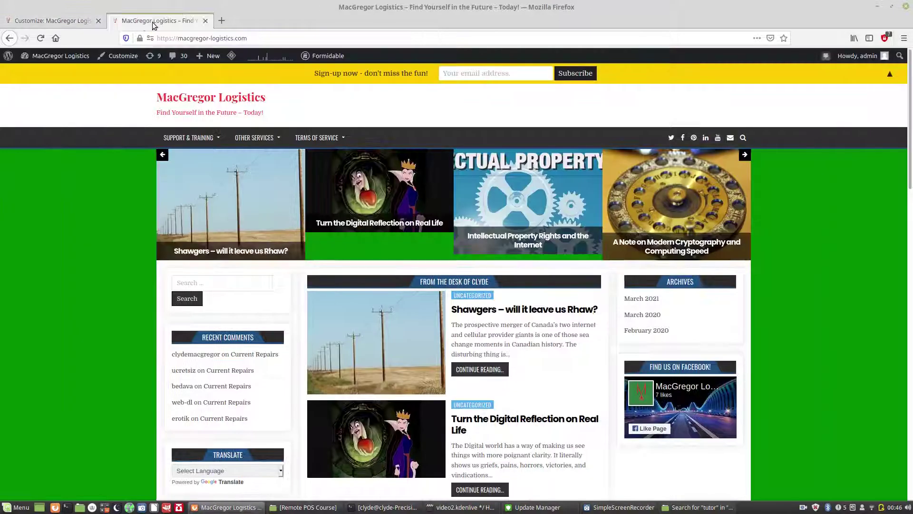
left_click(41, 38)
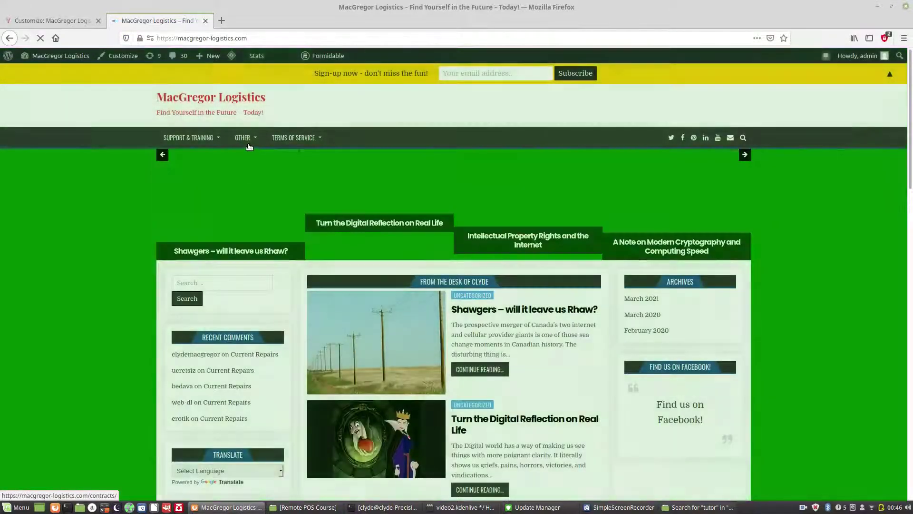
mouse_move(249, 146)
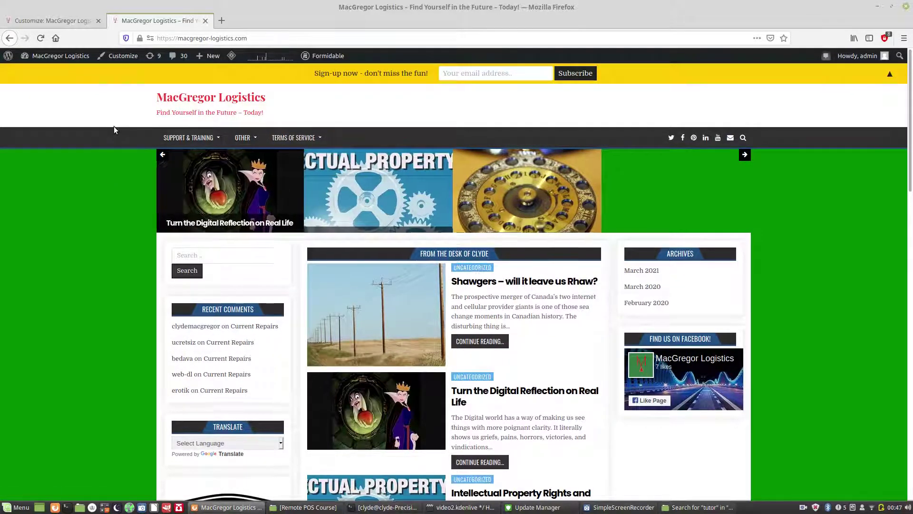
left_click(60, 22)
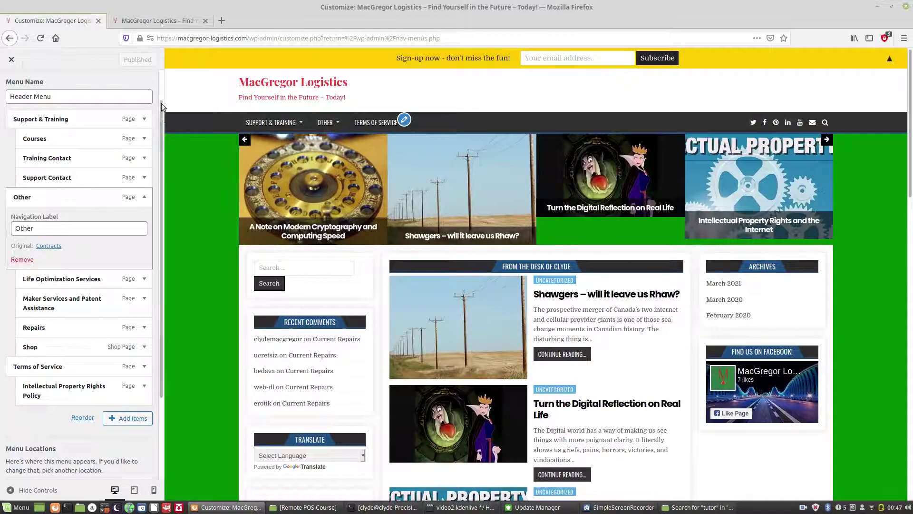
Step: Back out to the main Customizer list, then reopen Menus > Header Menu with the Other item
left_click_drag(160, 115, 158, 73)
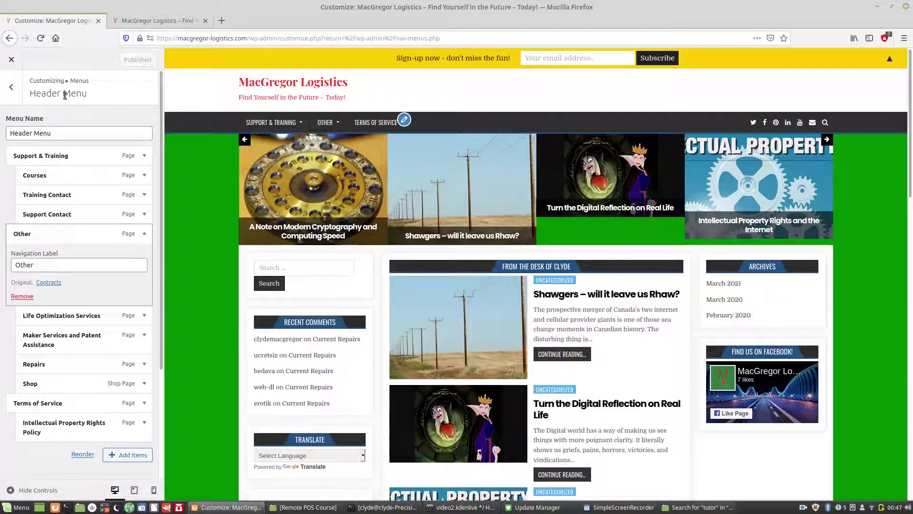
left_click(20, 93)
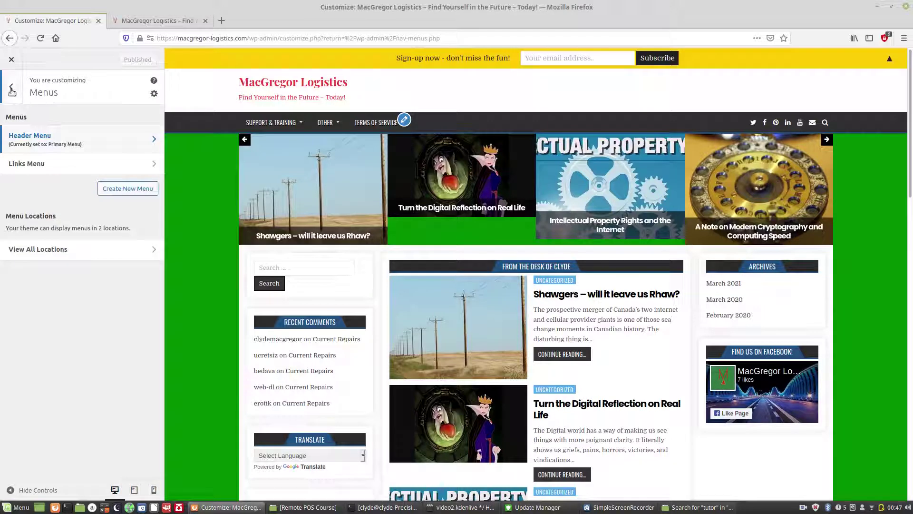
left_click(11, 89)
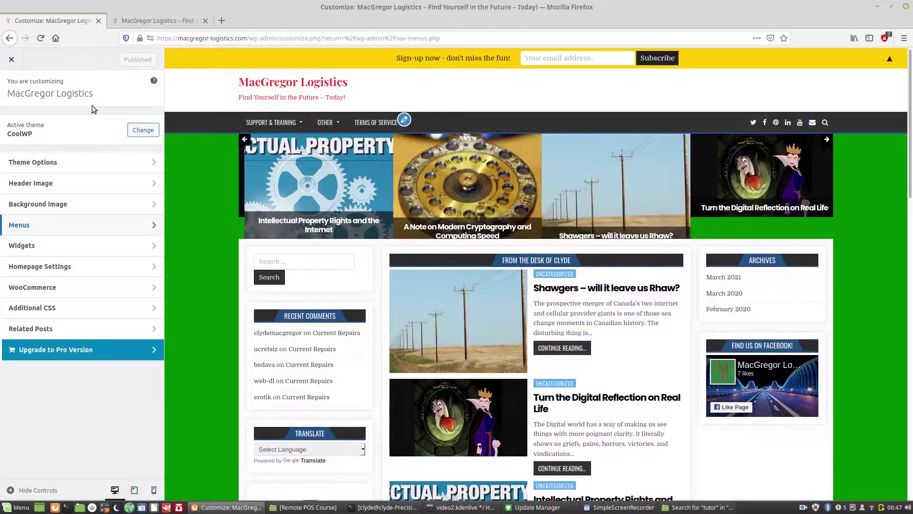
right_click(153, 82)
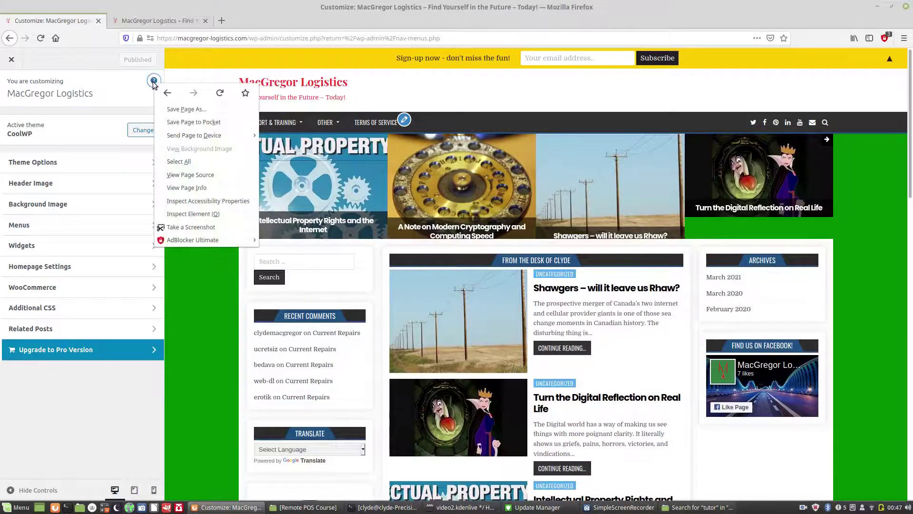
left_click(135, 87)
mouse_move(332, 125)
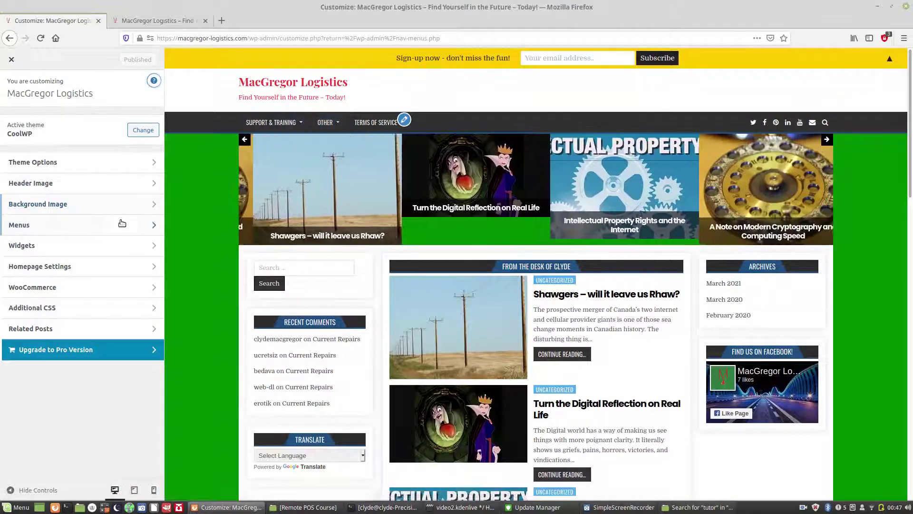
left_click(138, 224)
left_click(136, 150)
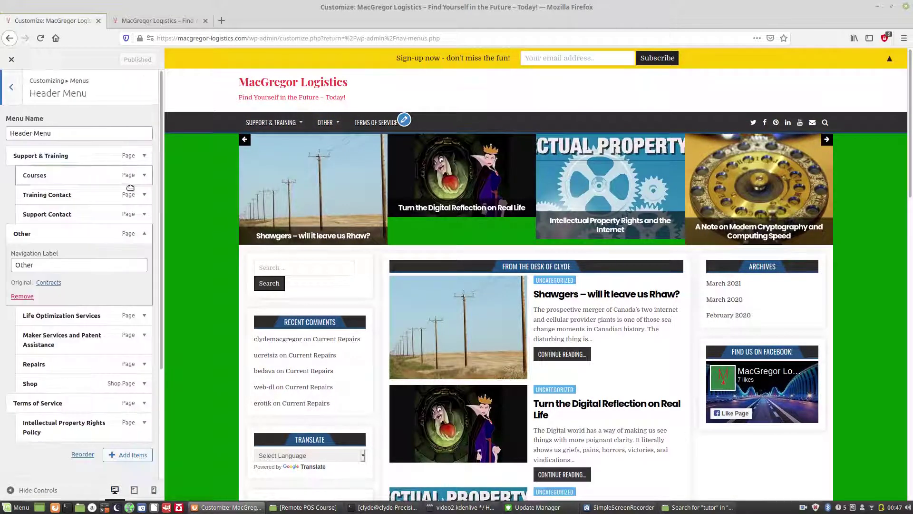
Step: Change the Other item's Navigation Label to 'Other Services' and publish the Header Menu
left_click(68, 264)
type("S")
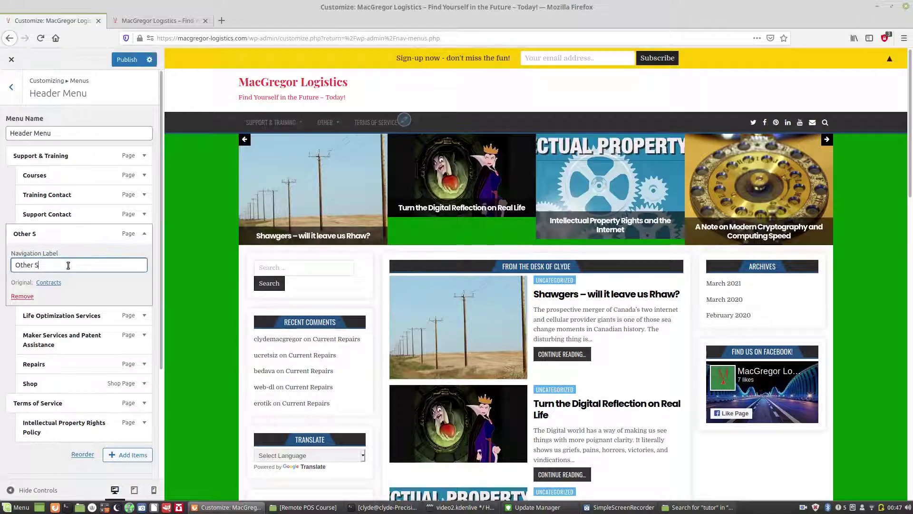
type("ervices (cost")
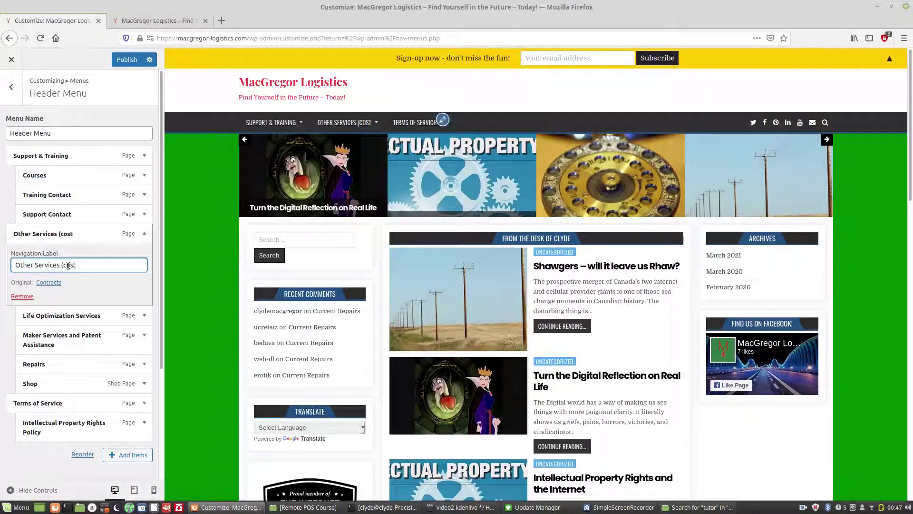
type(" $150/hr!")
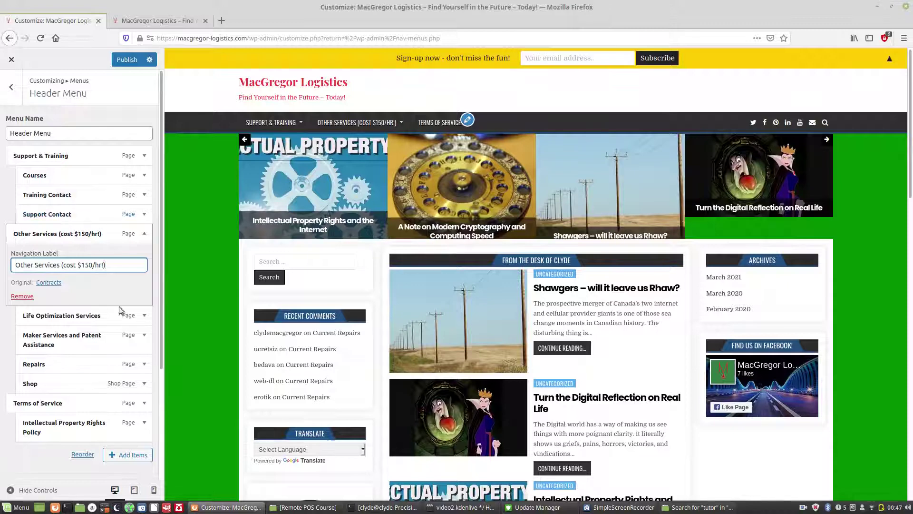
mouse_move(390, 124)
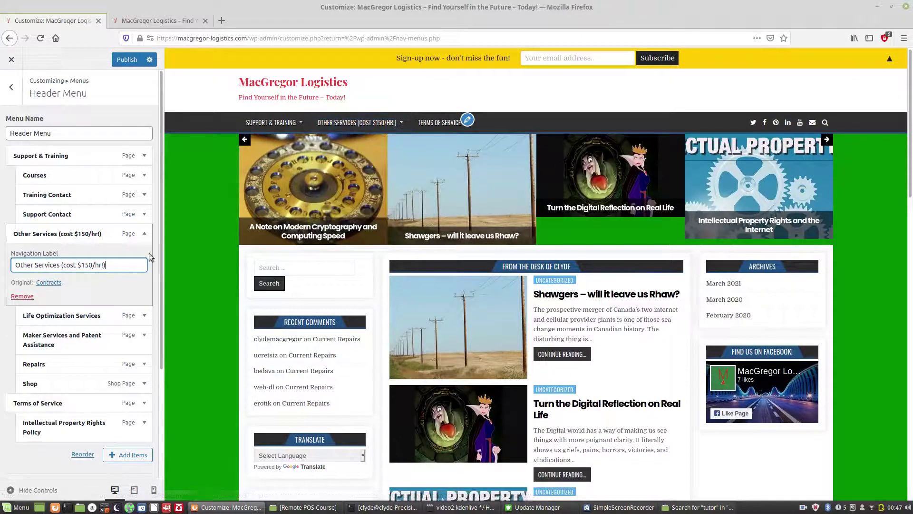
key("BackSpace")
key("BackSpace")
key("BackSpace")
key("BackSpace")
key("BackSpace")
key("BackSpace")
key("BackSpace")
key("BackSpace")
key("BackSpace")
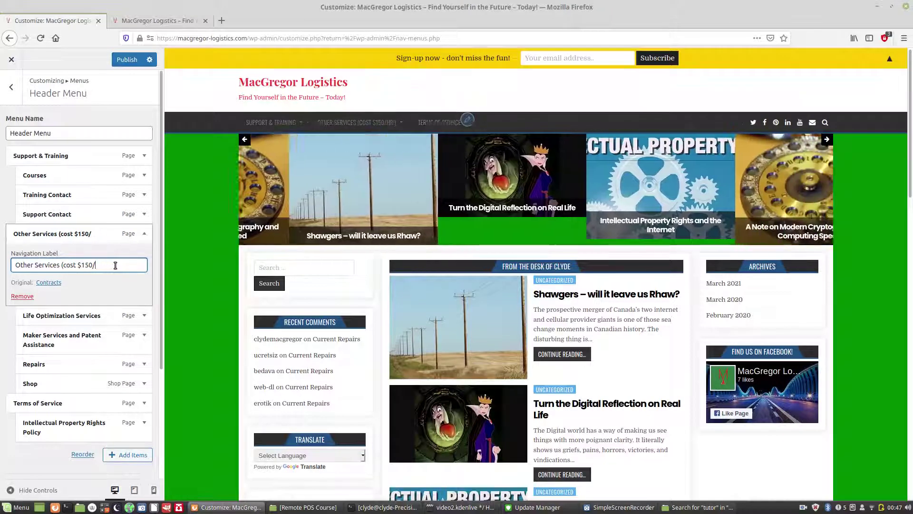
key("BackSpace")
key("BackSpace")
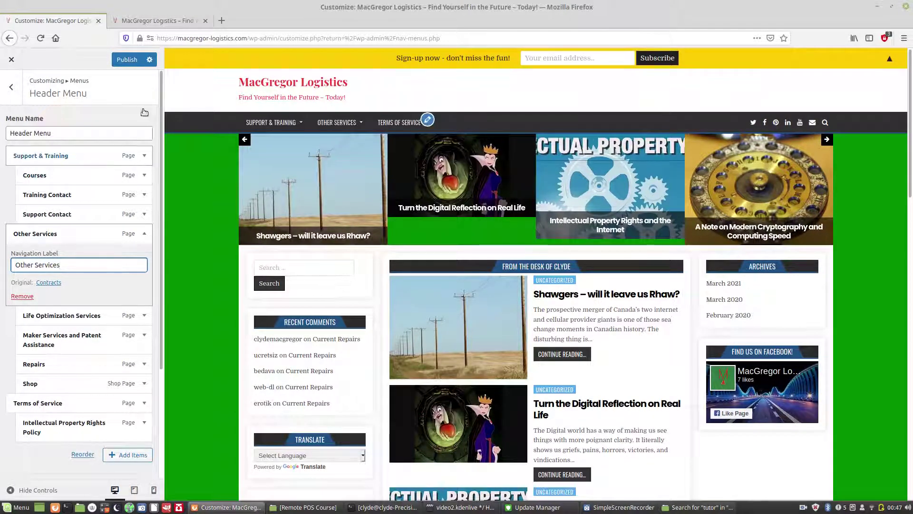
left_click(125, 60)
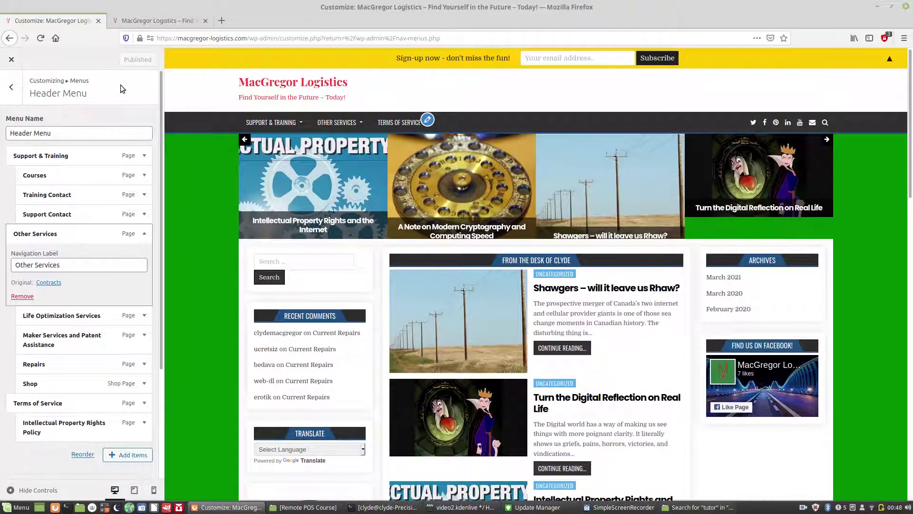
Step: Leave the Header Menu editor for the main Customizer panel and open the Widgets list
left_click_drag(160, 88, 164, 207)
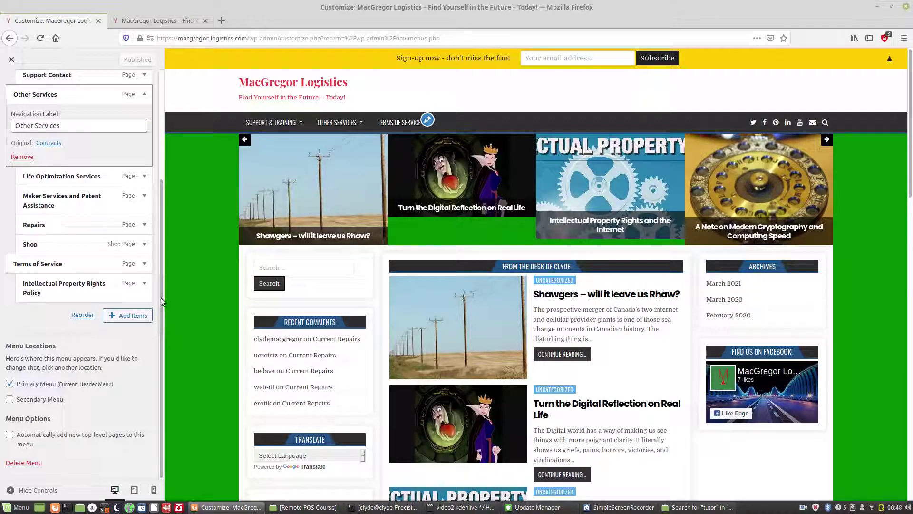
scroll(159, 284, "up", 5)
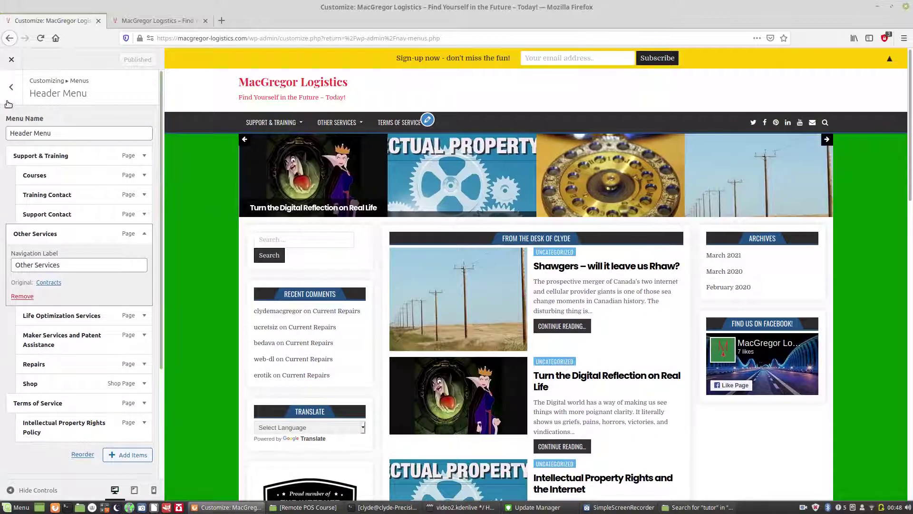
left_click(9, 90)
left_click(9, 93)
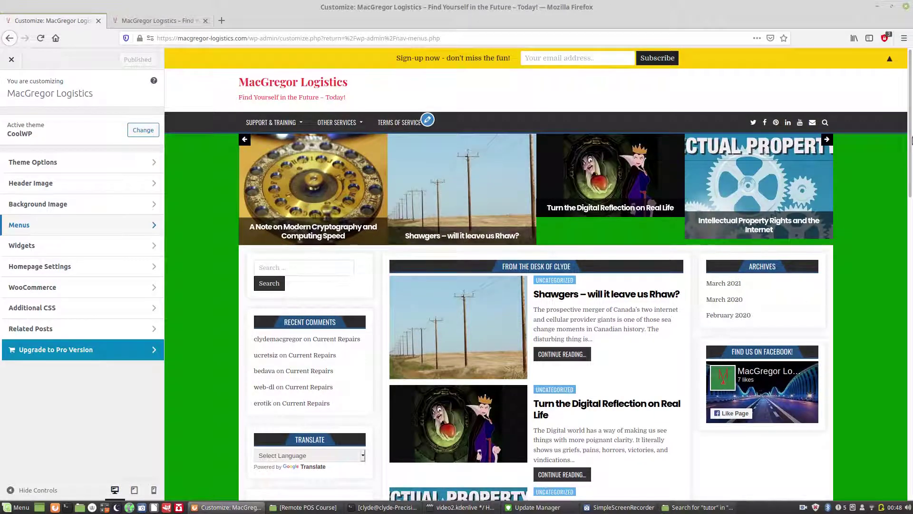
scroll(733, 219, "down", 3)
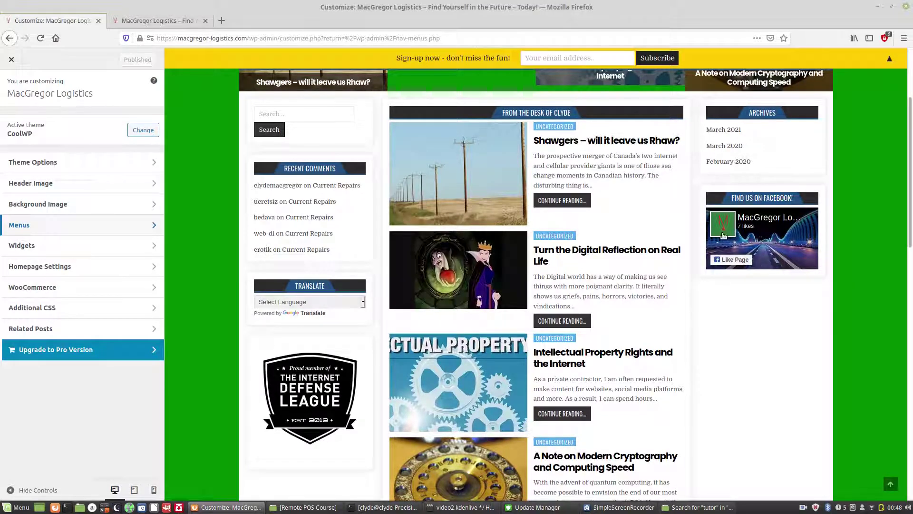
scroll(727, 261, "down", 1)
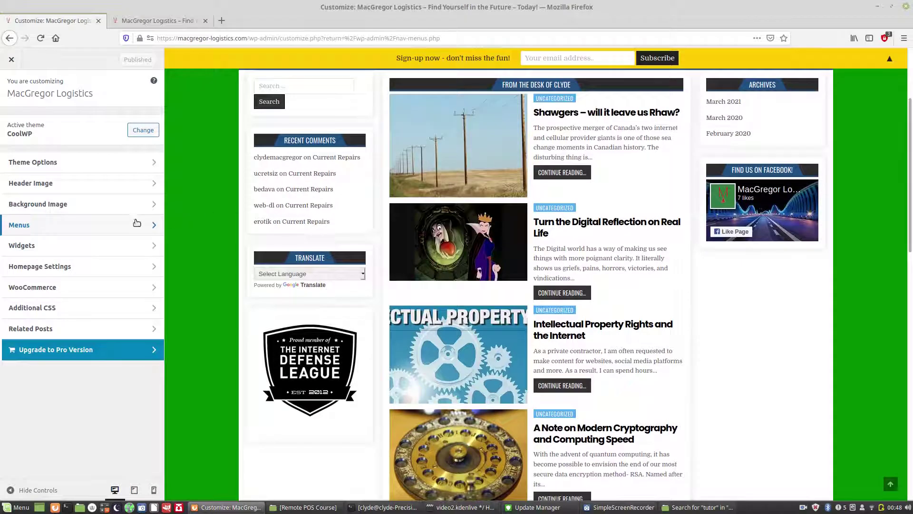
left_click(31, 246)
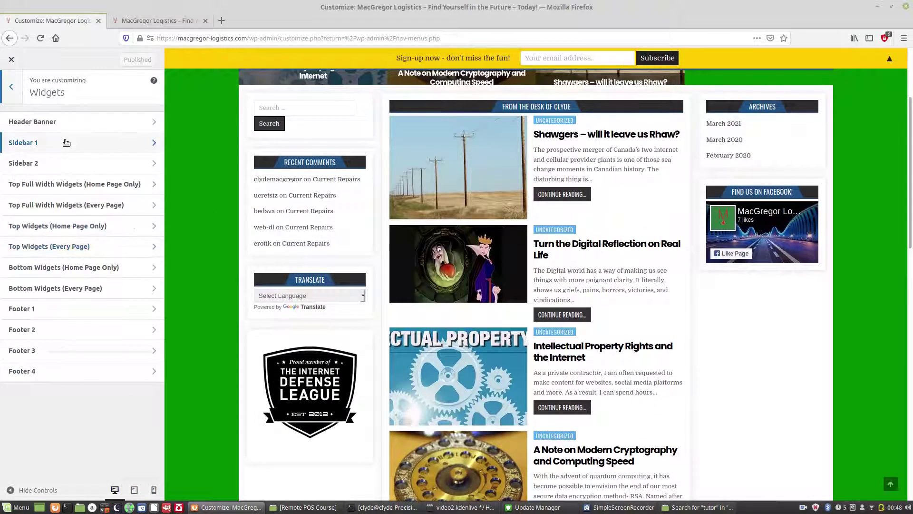
Step: Look at Sidebar 1, then open Sidebar 2 and expand its Facebook Page Plugin widget
left_click(67, 143)
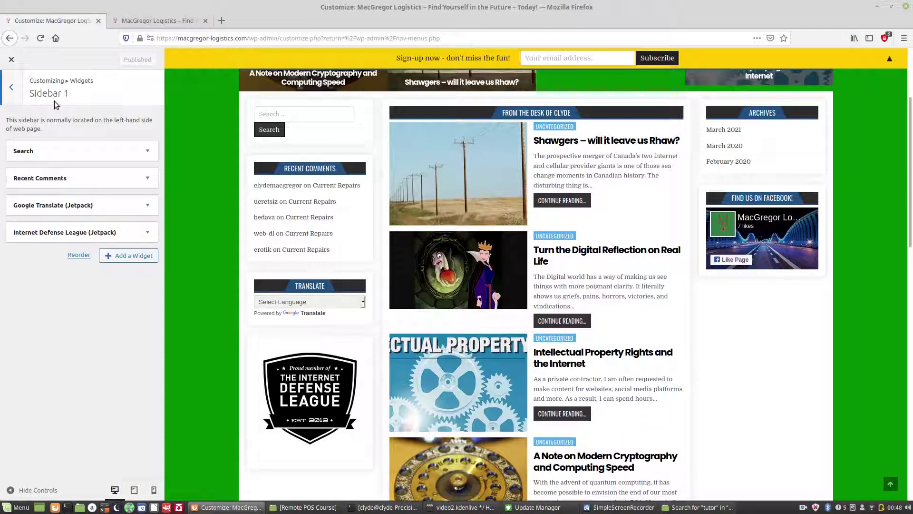
left_click(13, 95)
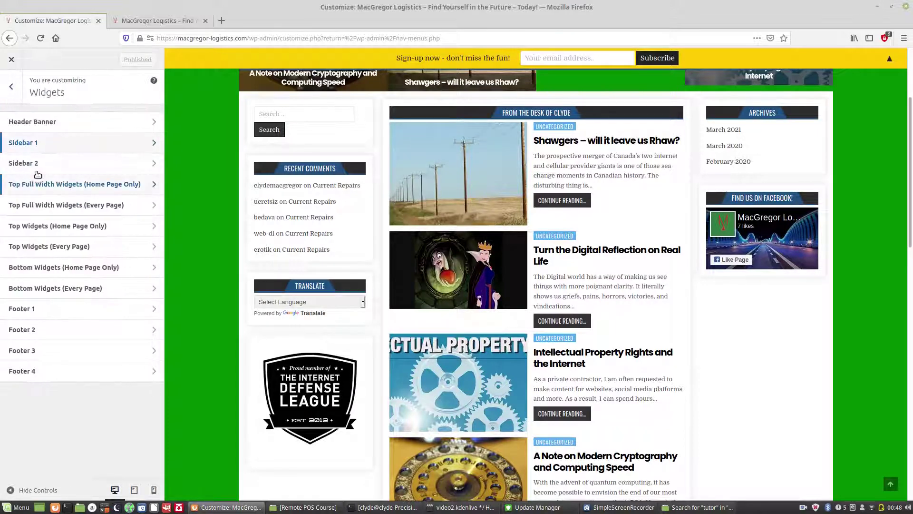
left_click(38, 164)
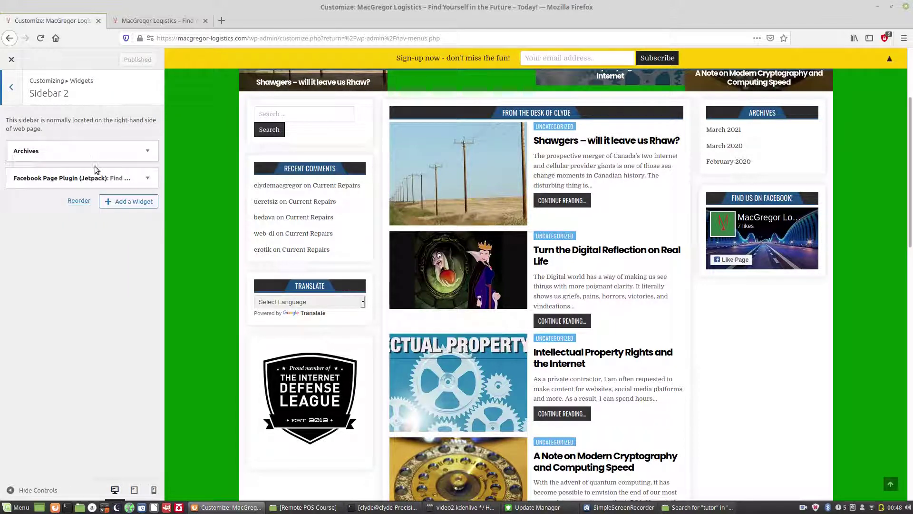
left_click(149, 179)
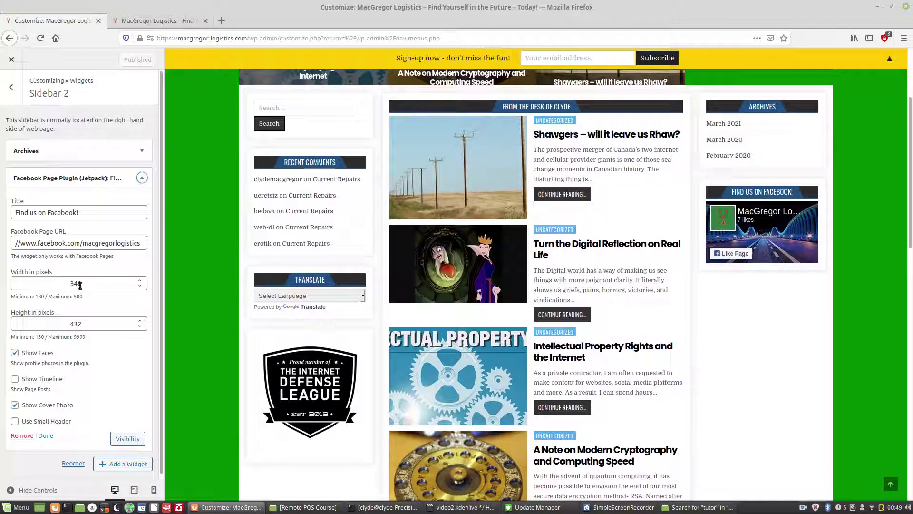
Step: Set the Facebook widget's height to 532 pixels and enable Show Timeline
left_click(74, 322)
key("BackSpace")
type("5")
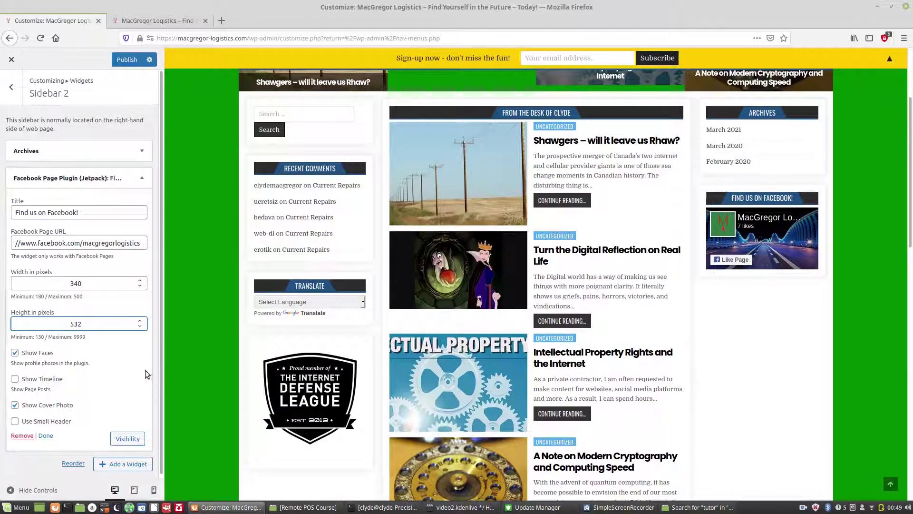
scroll(162, 356, "down", 1)
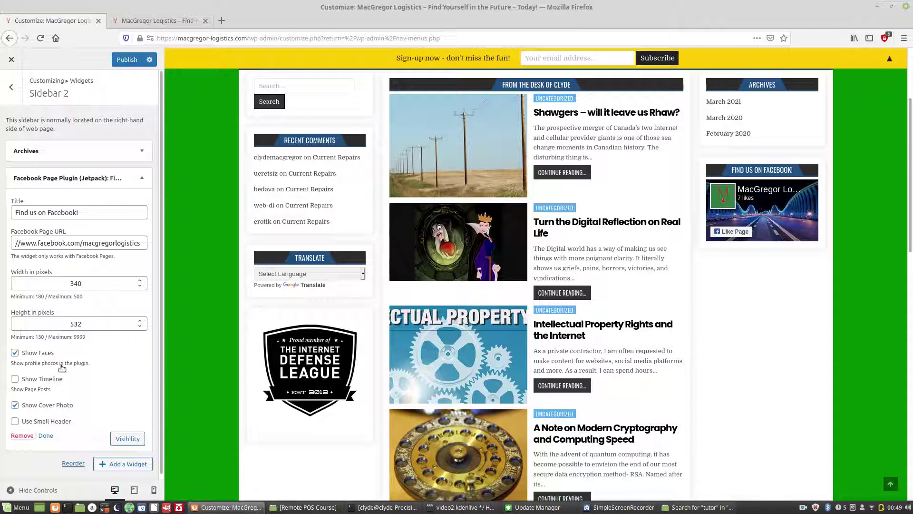
left_click(15, 380)
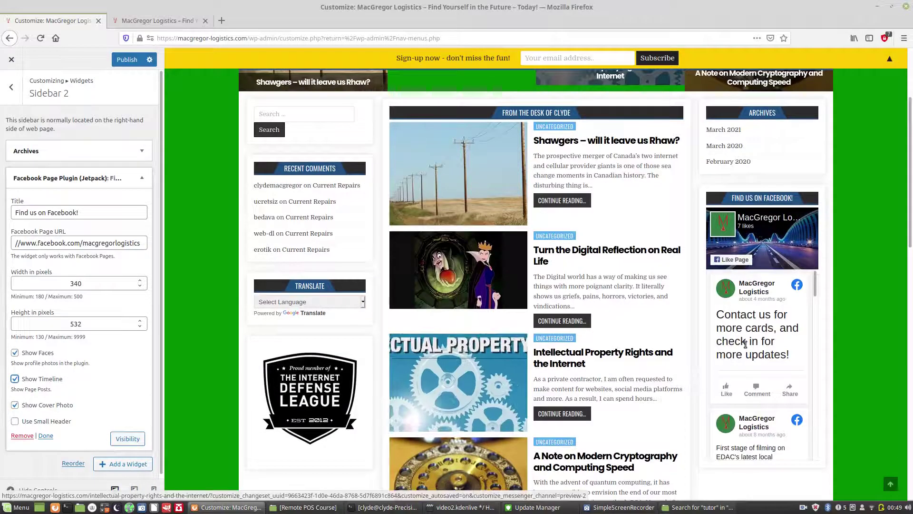
scroll(757, 440, "down", 1)
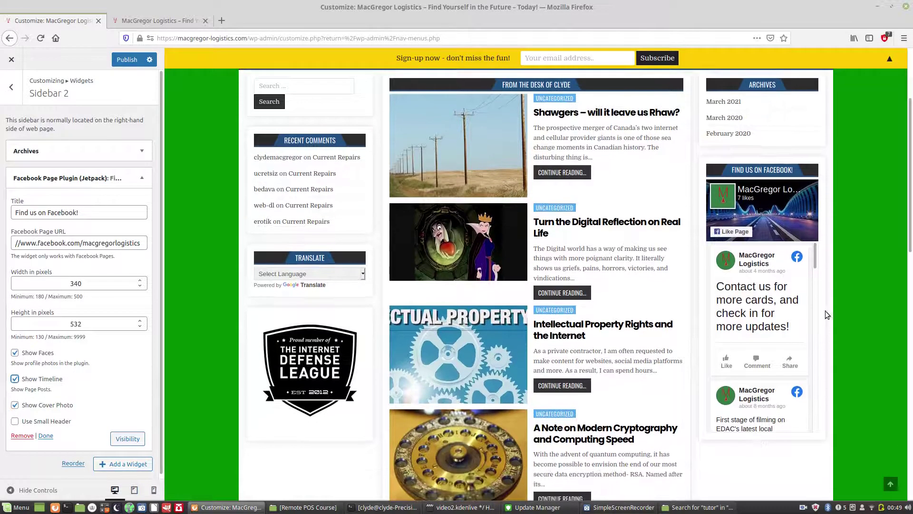
left_click_drag(815, 258, 823, 359)
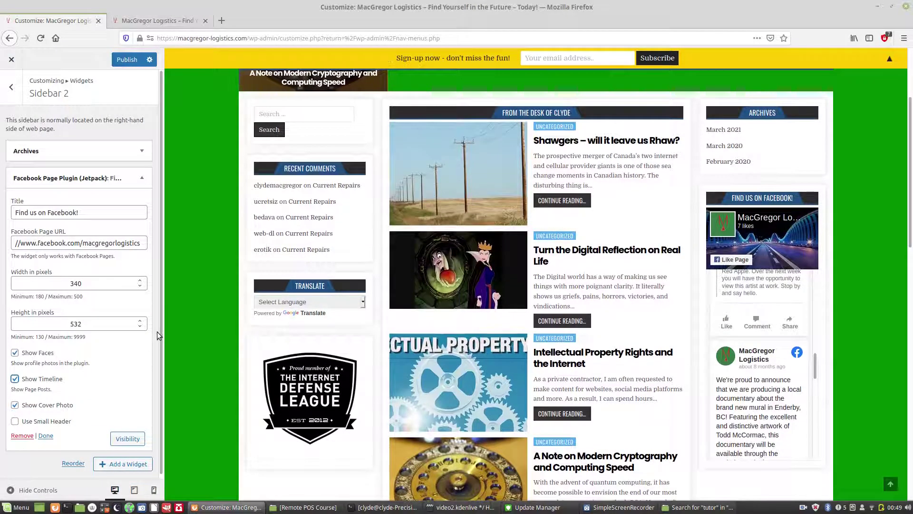
Step: Go back to the main Customizer options and reopen the Widgets panel
left_click(14, 88)
left_click(15, 88)
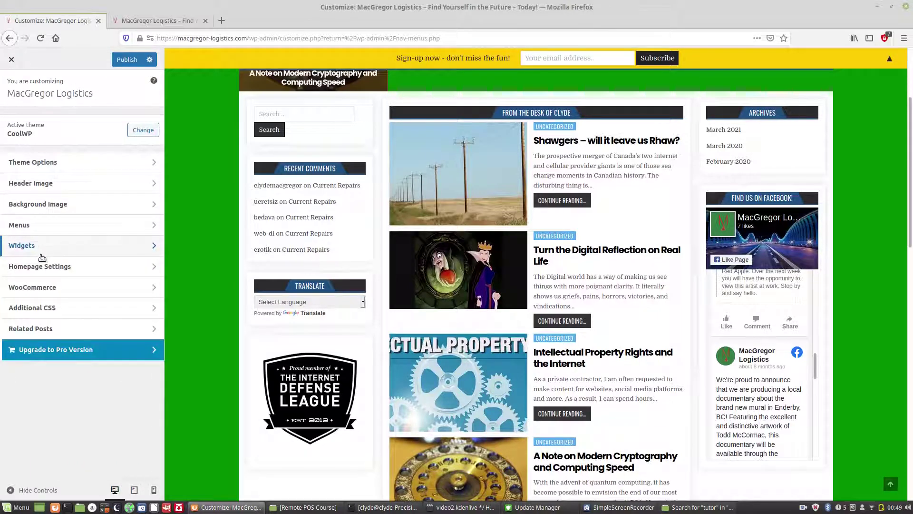
left_click(150, 247)
left_click(99, 311)
scroll(705, 127, "down", 1)
left_click_drag(911, 150, 911, 389)
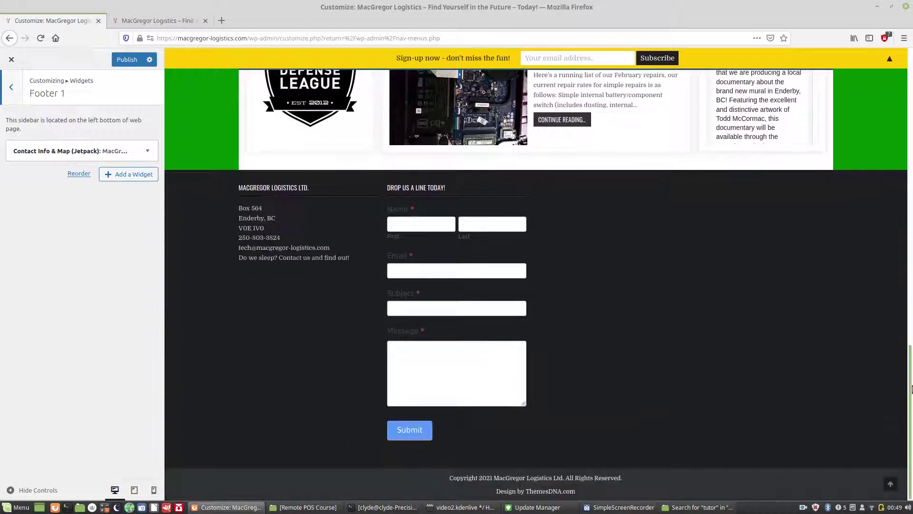
left_click(156, 150)
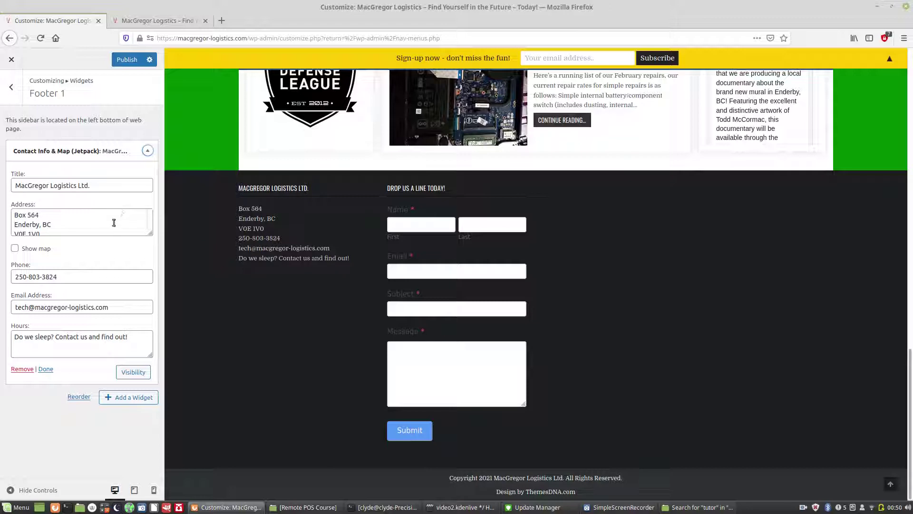
left_click(15, 249)
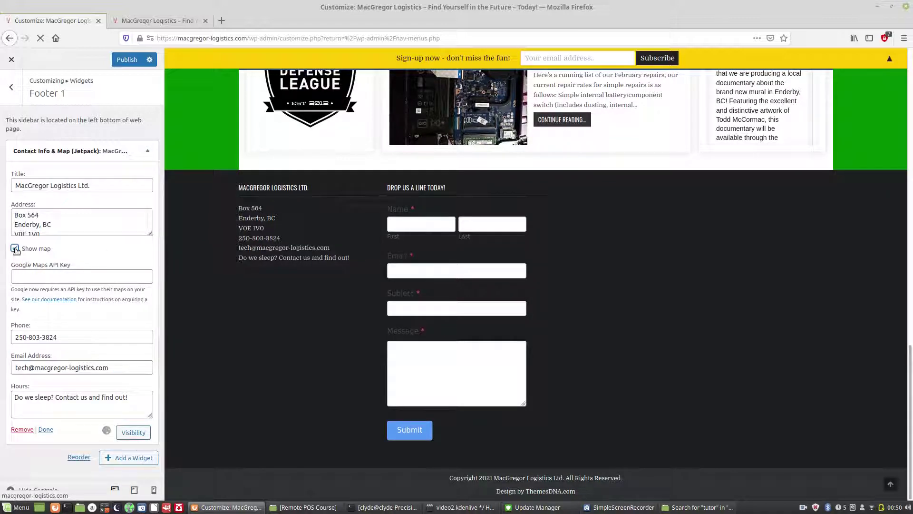
left_click(16, 249)
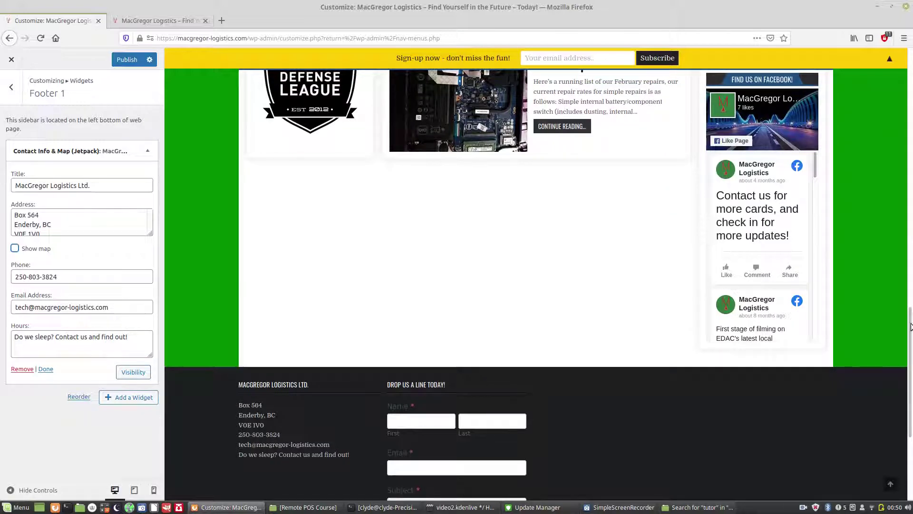
scroll(911, 391, "down", 5)
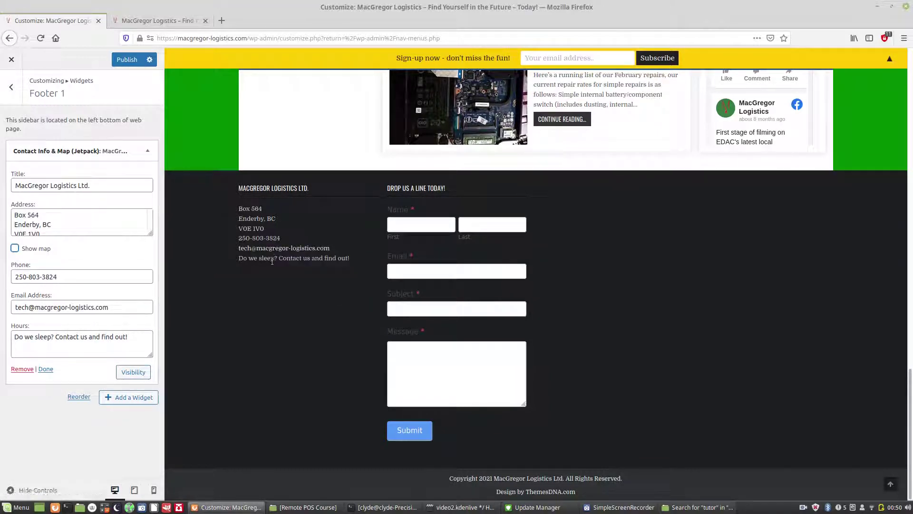
left_click(11, 87)
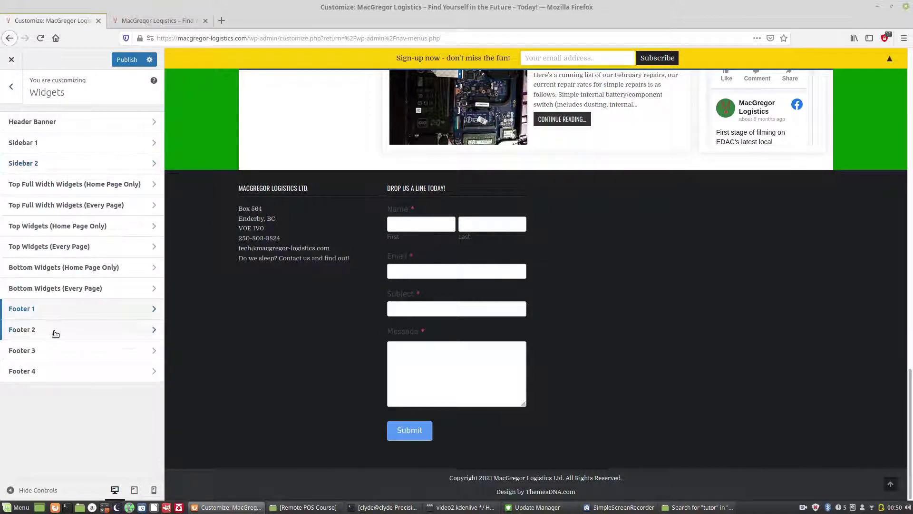
Step: Title the Footer 2 Formidable Form widget 'Drop us a line today!' and check the footer preview
left_click(54, 330)
left_click(21, 151)
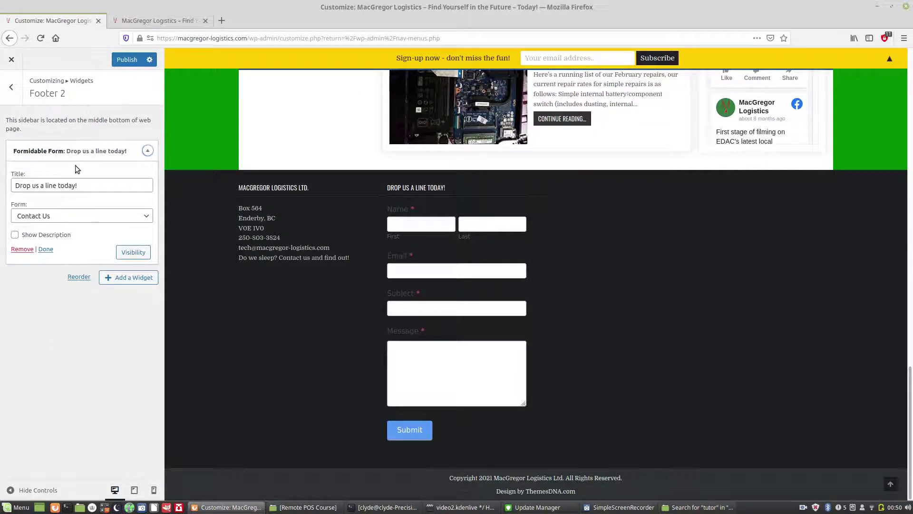
scroll(432, 244, "up", 1)
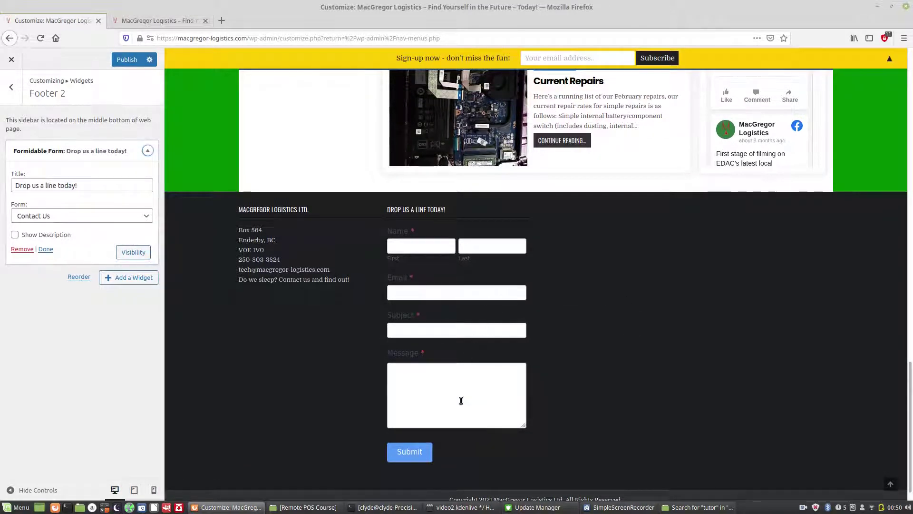
scroll(253, 341, "up", 1)
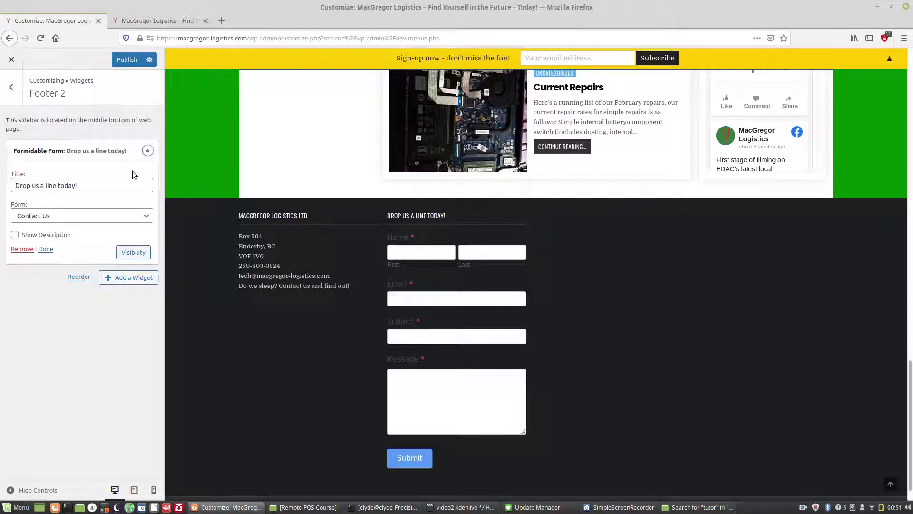
left_click(102, 185)
key("BackSpace")
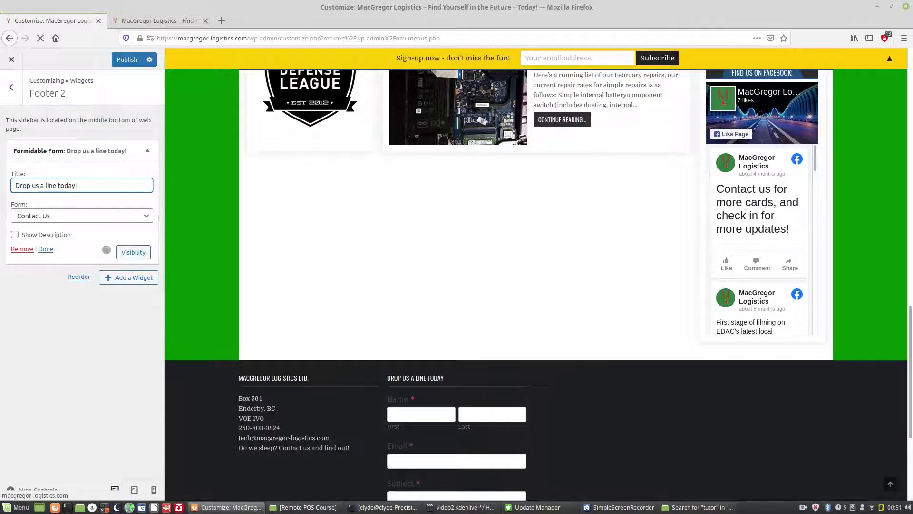
left_click_drag(909, 342, 910, 377)
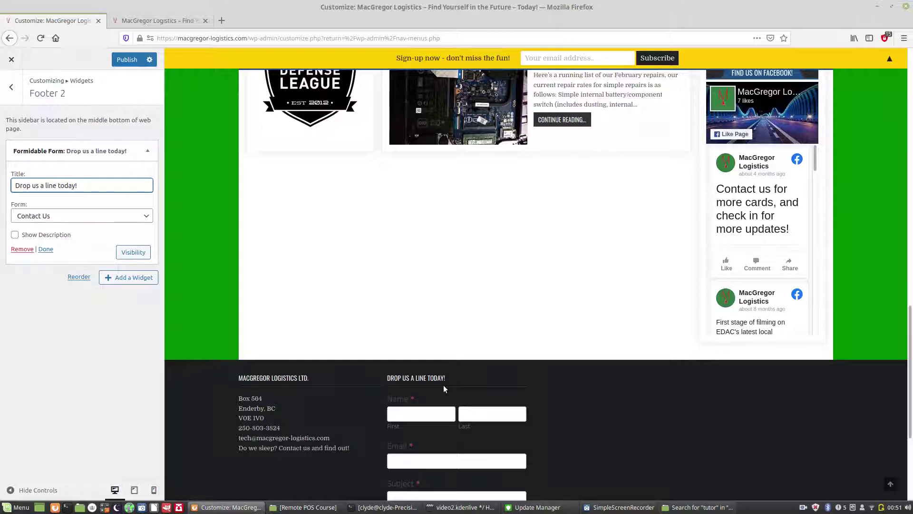
scroll(910, 384, "down", 5)
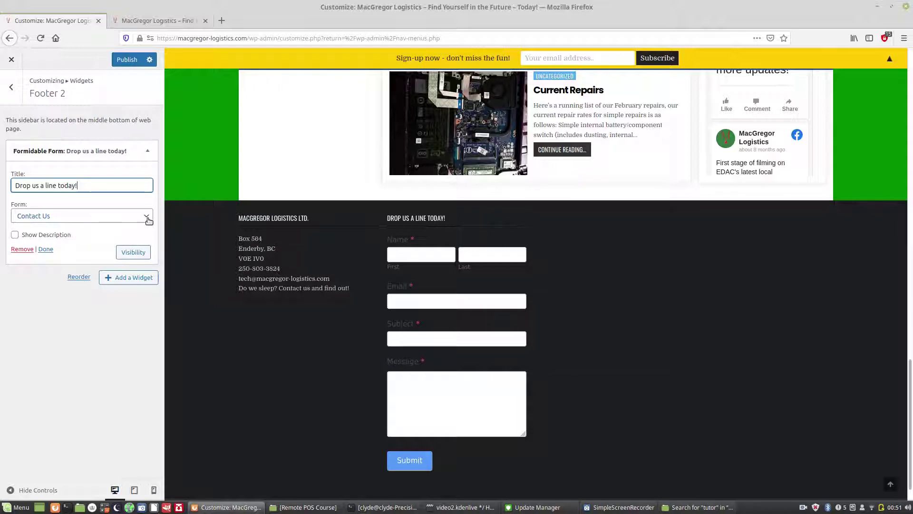
left_click(148, 220)
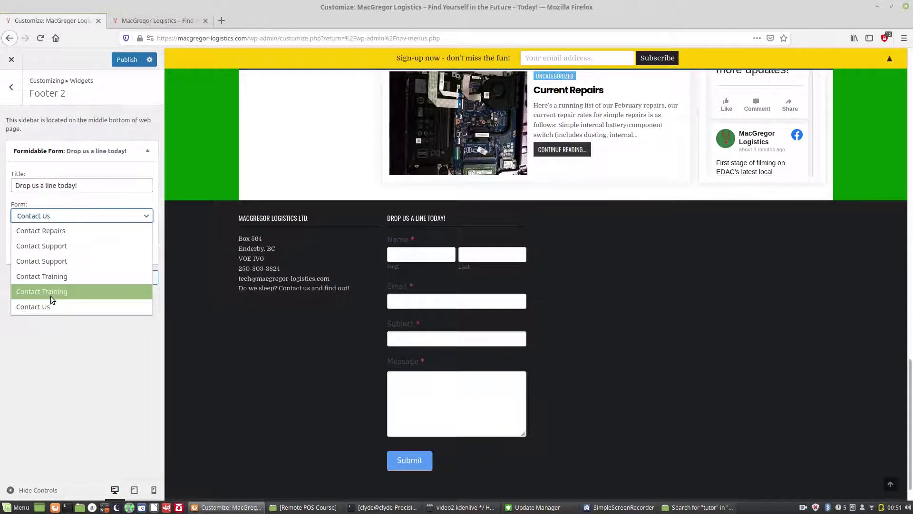
left_click(51, 296)
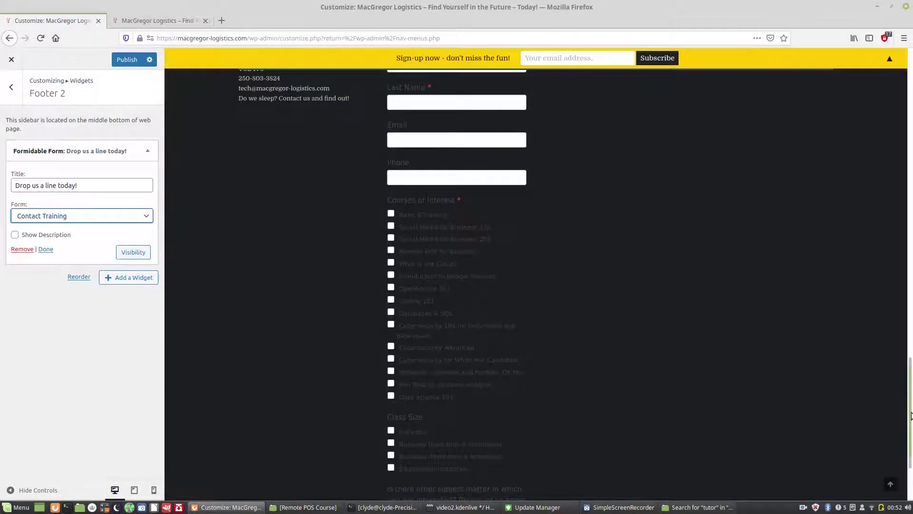
scroll(633, 271, "up", 3)
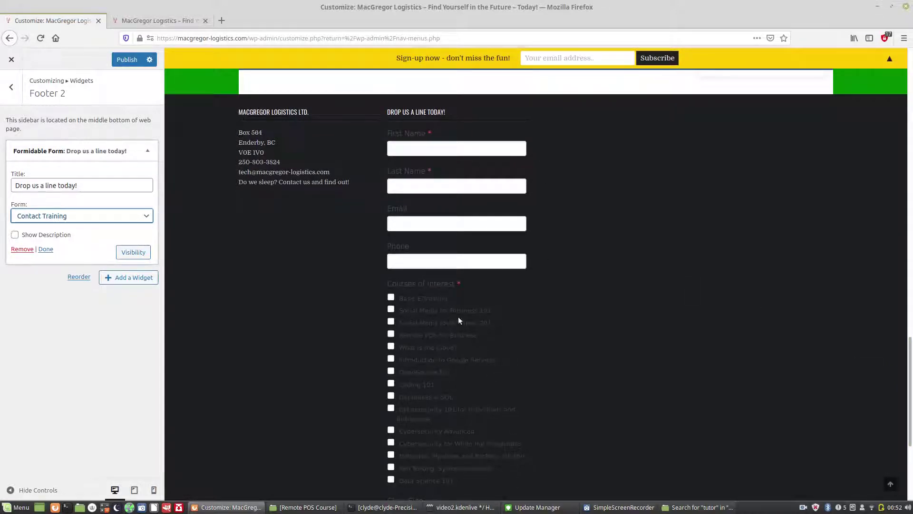
left_click_drag(910, 346, 910, 396)
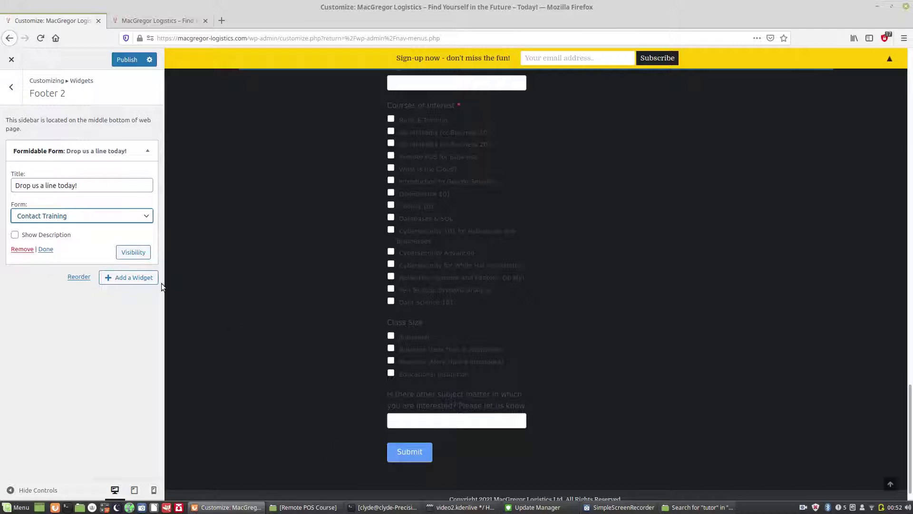
left_click(148, 217)
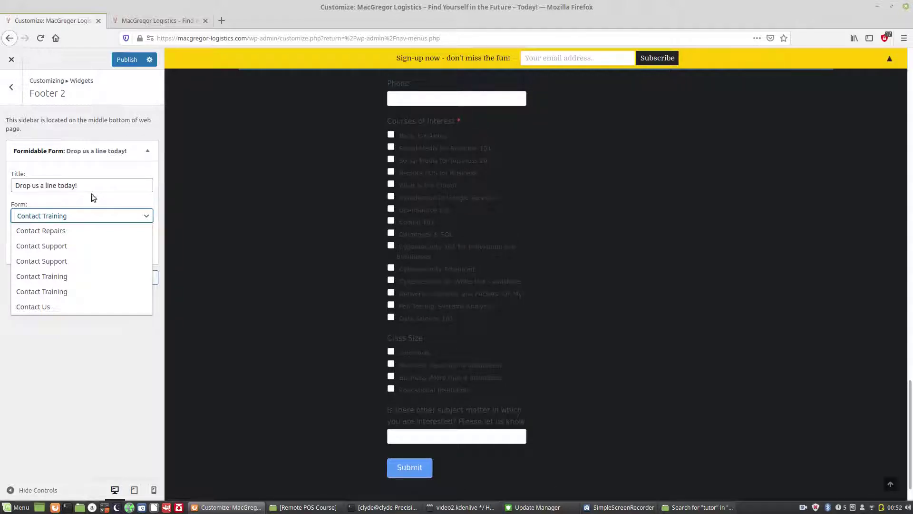
left_click(40, 305)
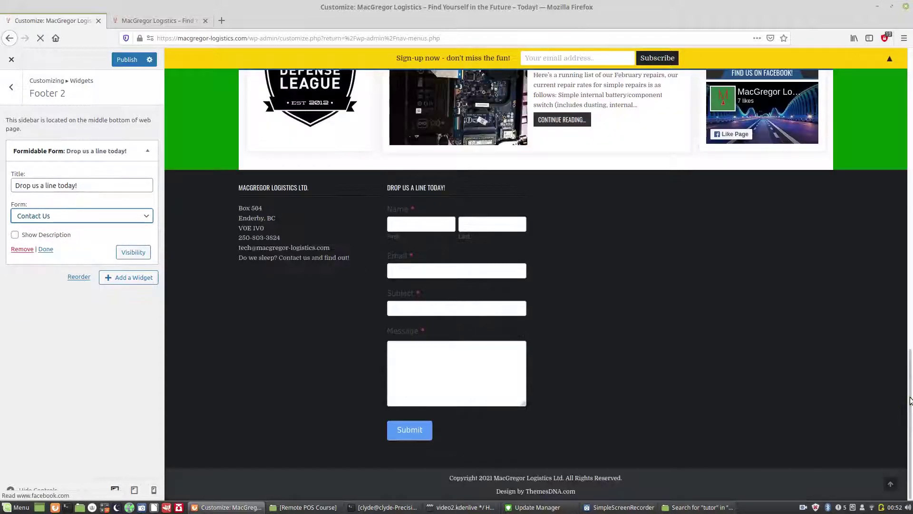
left_click_drag(910, 366, 910, 421)
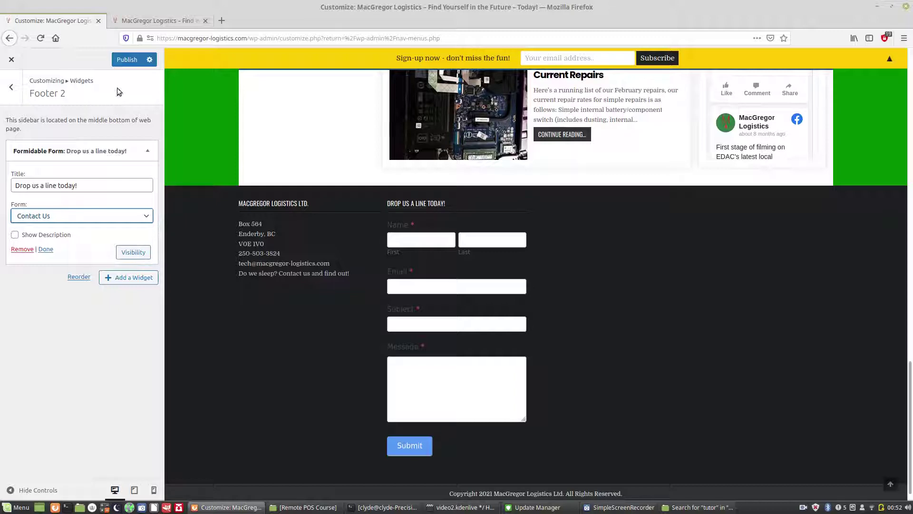
Step: Publish the Customizer changes, then bring up the live MacGregor Logistics home page tab
left_click(130, 65)
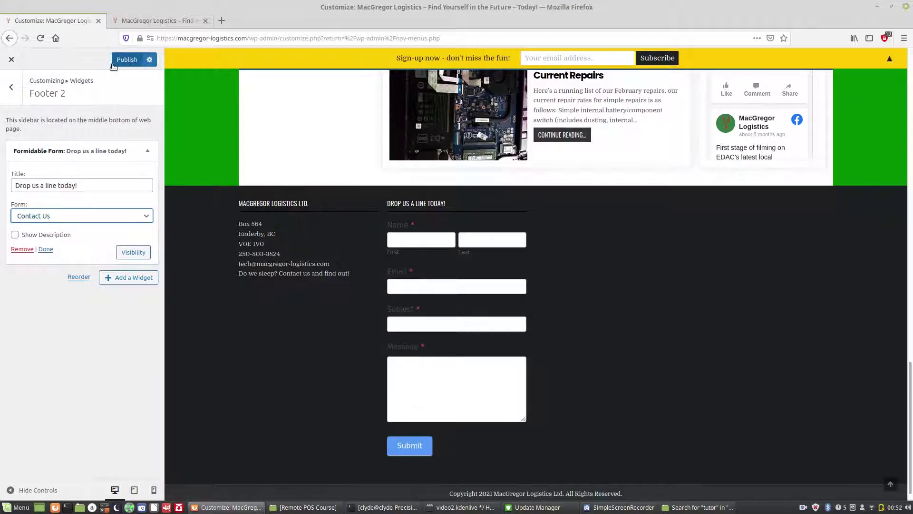
left_click(132, 63)
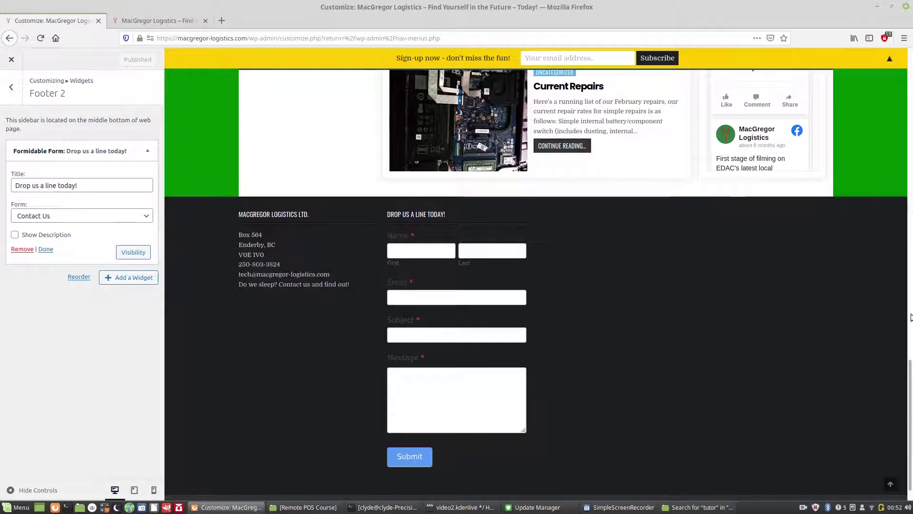
scroll(910, 369, "up", 1)
scroll(910, 369, "up", 3)
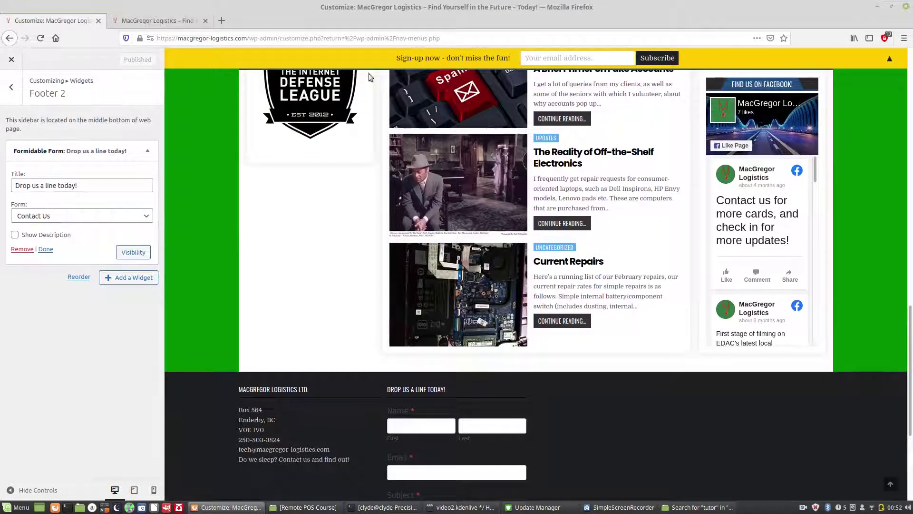
left_click(167, 28)
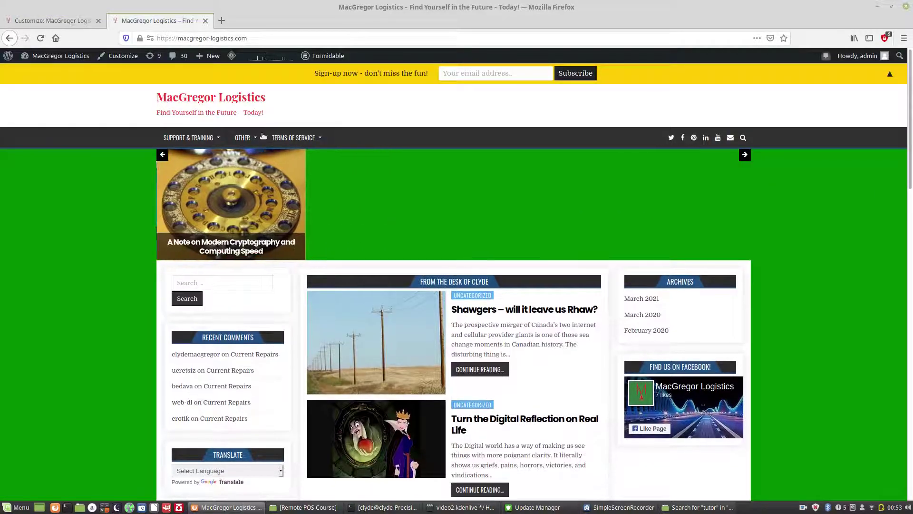
Step: Reload the live home page to verify the published footer, then return to the Customizer
left_click(40, 39)
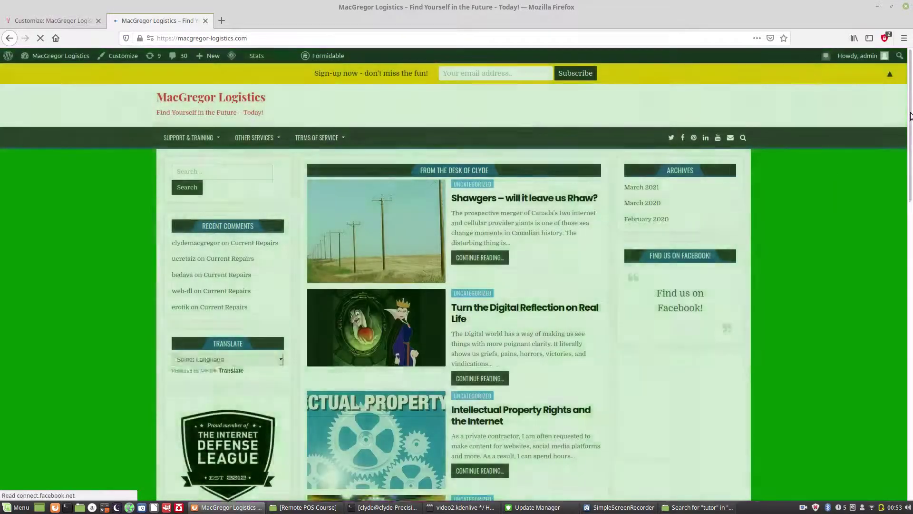
left_click_drag(911, 117, 912, 175)
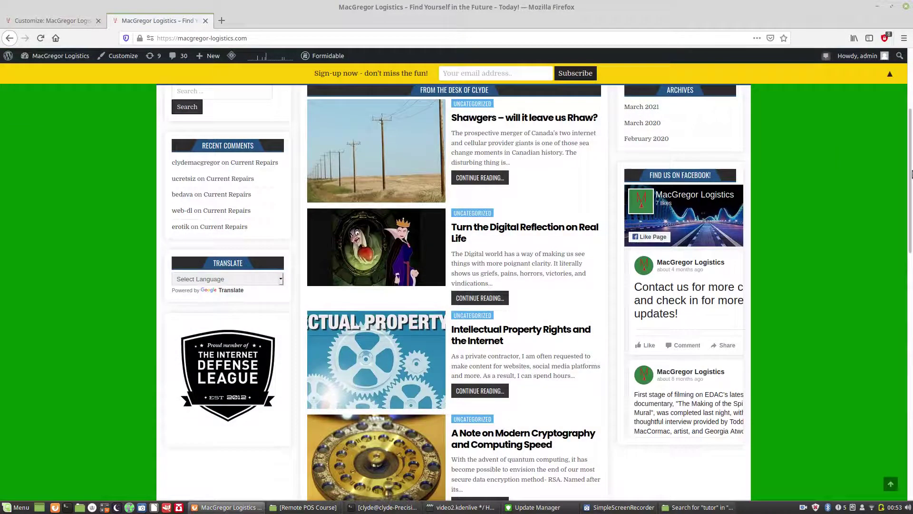
scroll(716, 314, "down", 1)
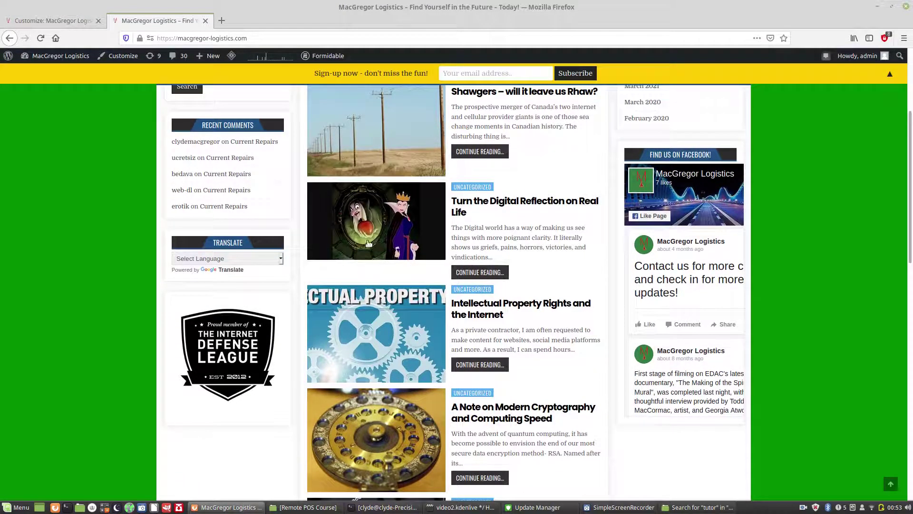
left_click(61, 22)
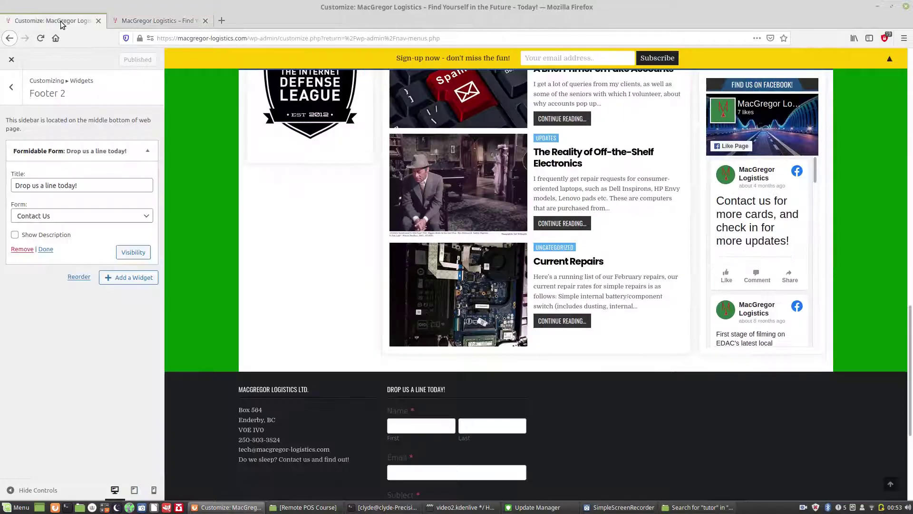
Step: Exit the Customizer and go to Plugins > Installed Plugins in the admin sidebar
left_click(12, 60)
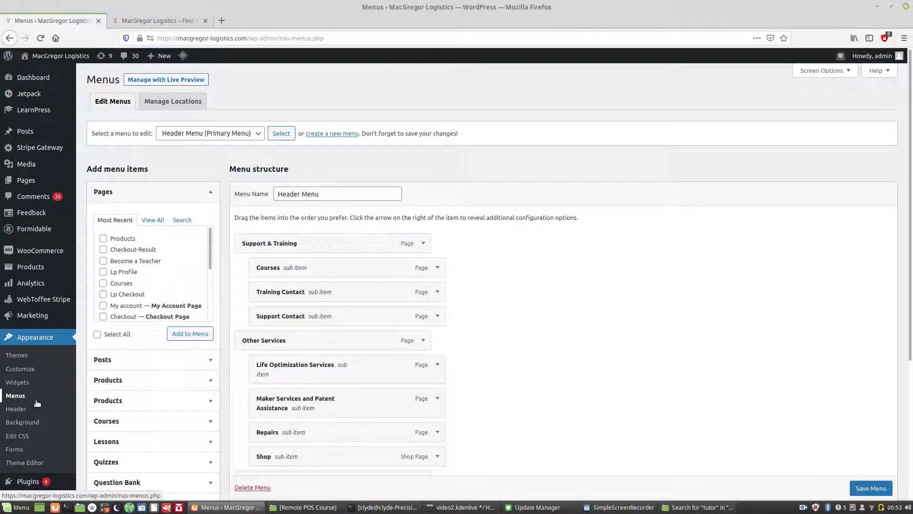
scroll(37, 403, "down", 4)
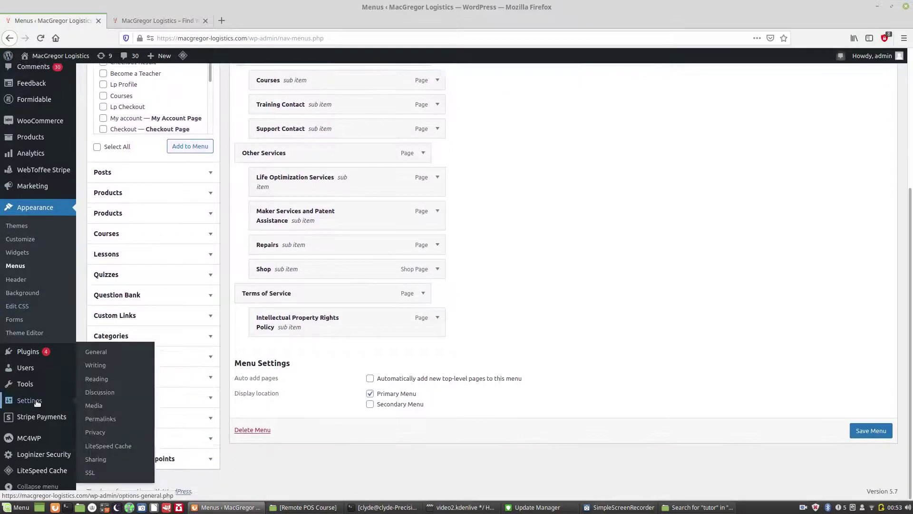
mouse_move(19, 352)
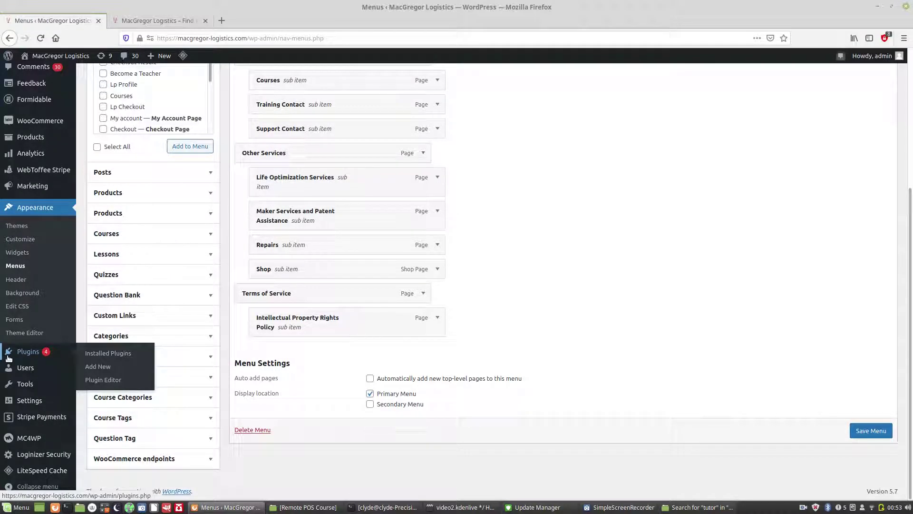
left_click(99, 354)
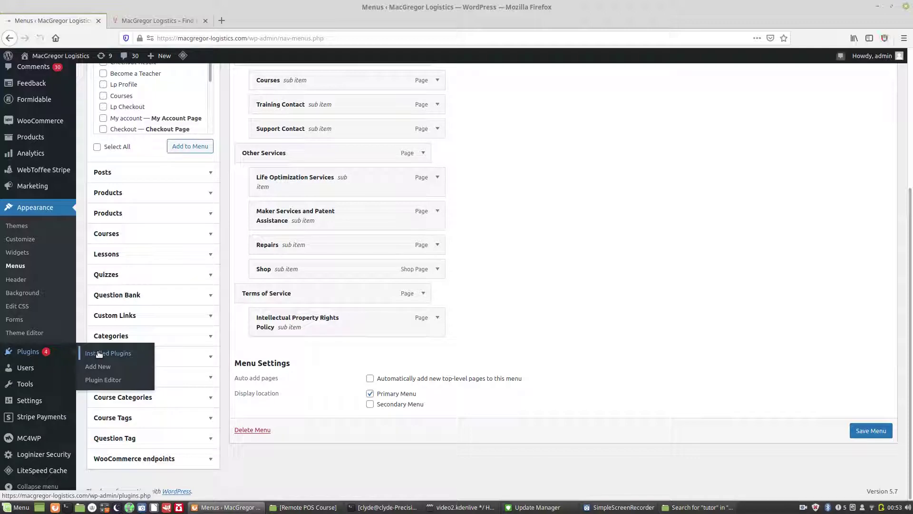
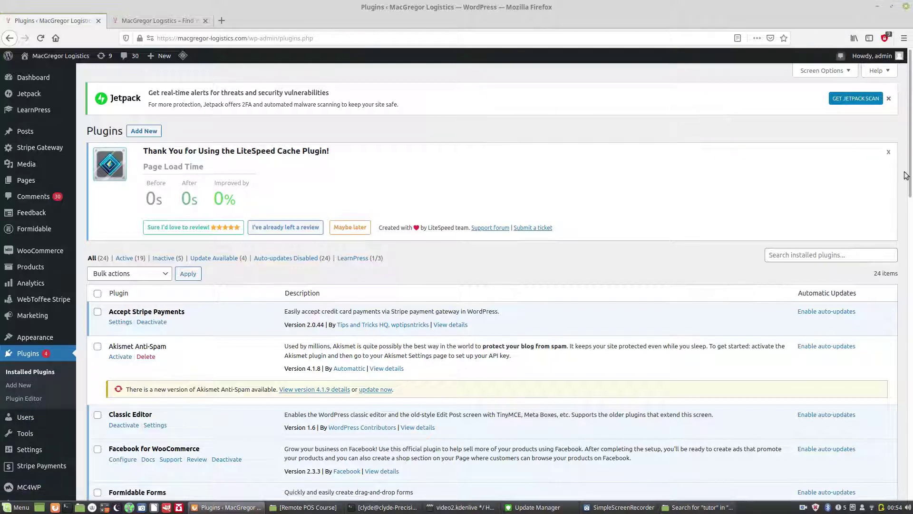
Step: Dismiss the Jetpack security alert and LiteSpeed Cache notice, then review the installed plugins list
left_click(889, 98)
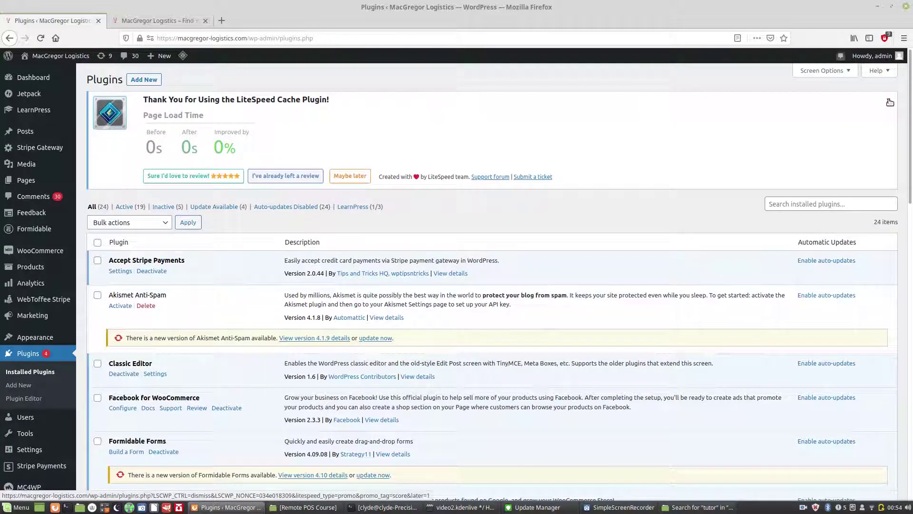
left_click(890, 102)
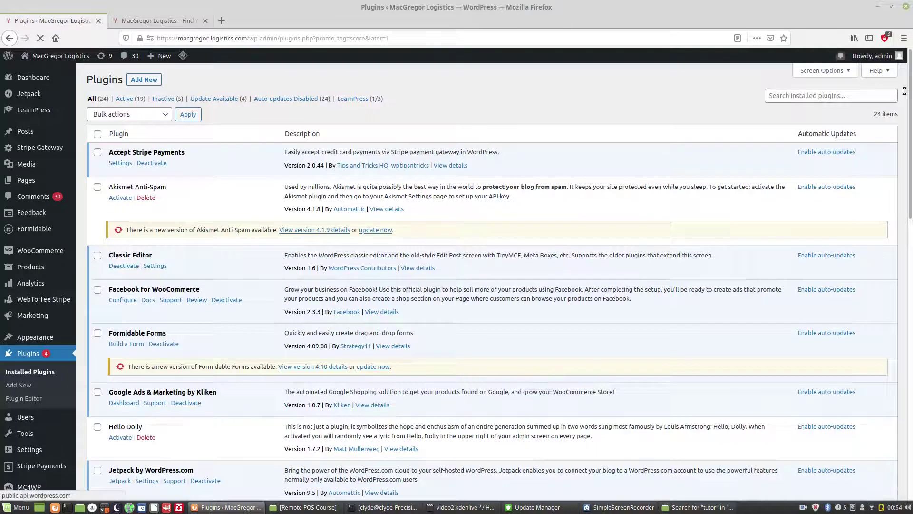
mouse_move(910, 90)
left_mouse_down()
mouse_move(911, 155)
mouse_move(910, 100)
left_mouse_up()
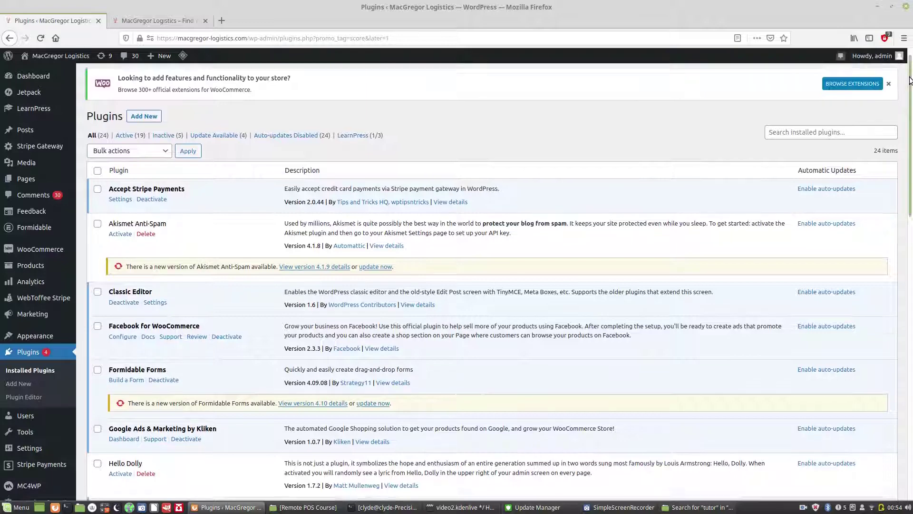
scroll(911, 114, "down", 3)
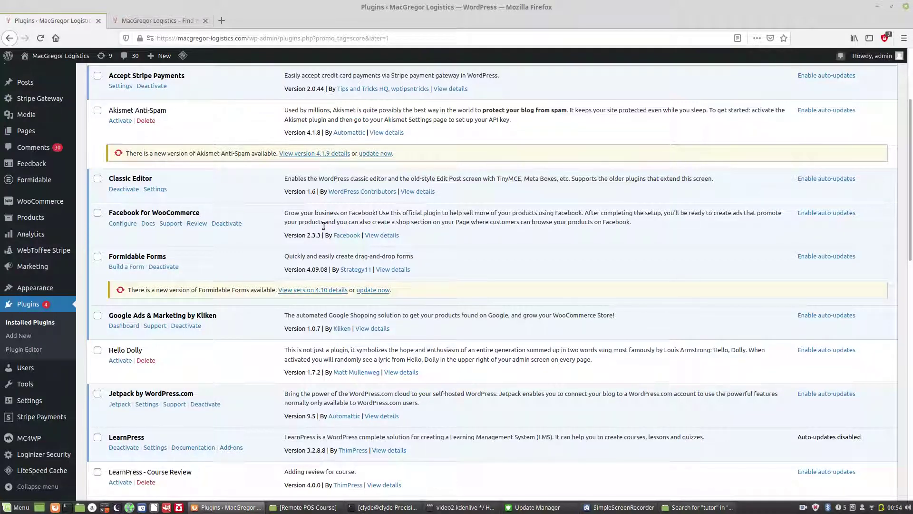
left_click_drag(911, 210, 912, 417)
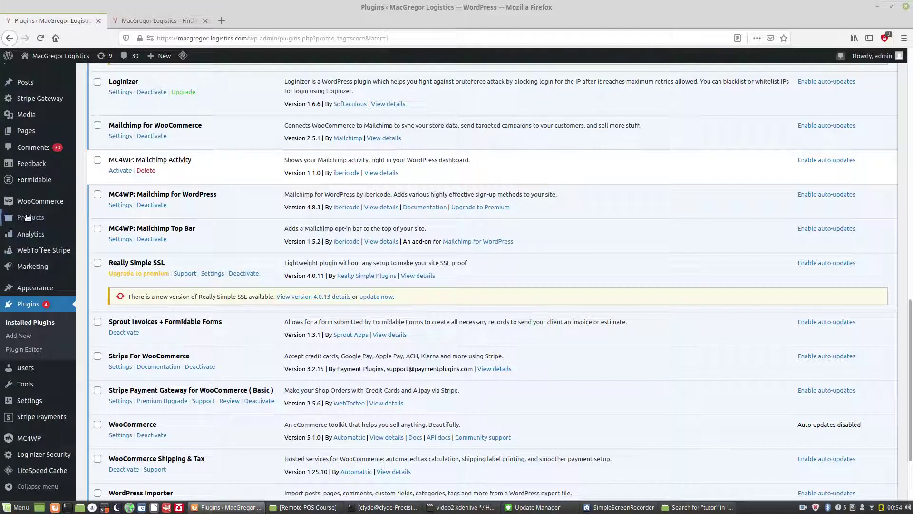
Step: Look over the admin sidebar submenus and open a new blank Firefox tab
mouse_move(31, 217)
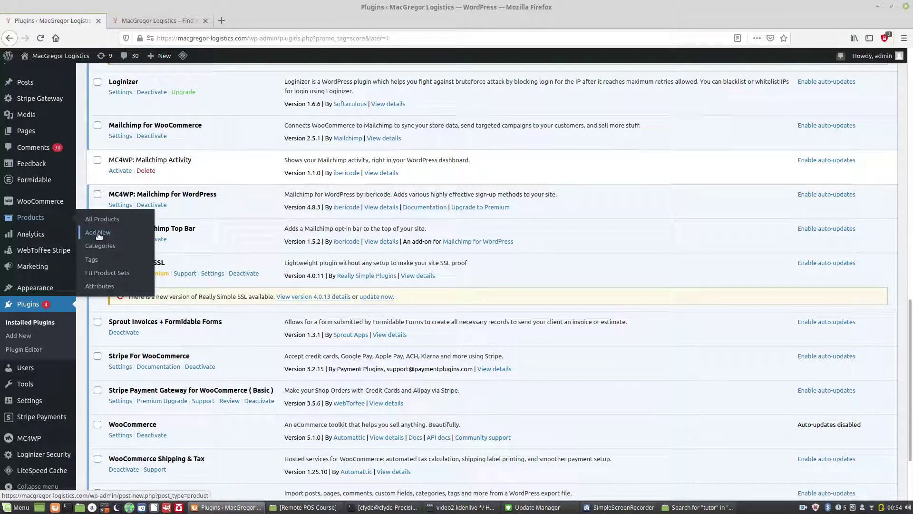
mouse_move(55, 205)
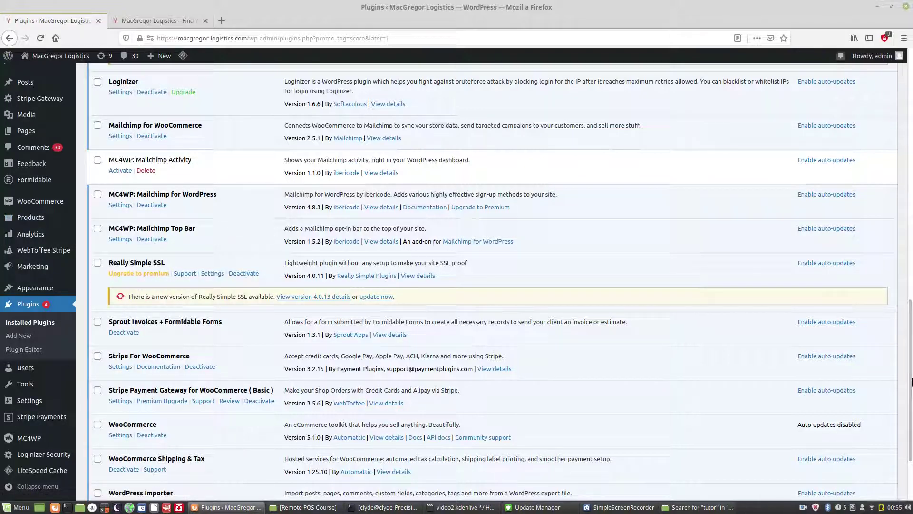
left_click_drag(911, 381, 888, 217)
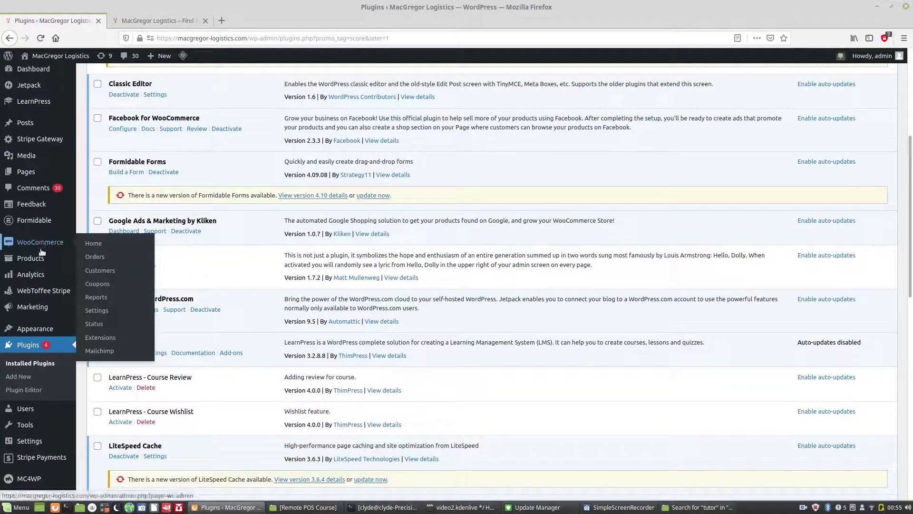
mouse_move(41, 262)
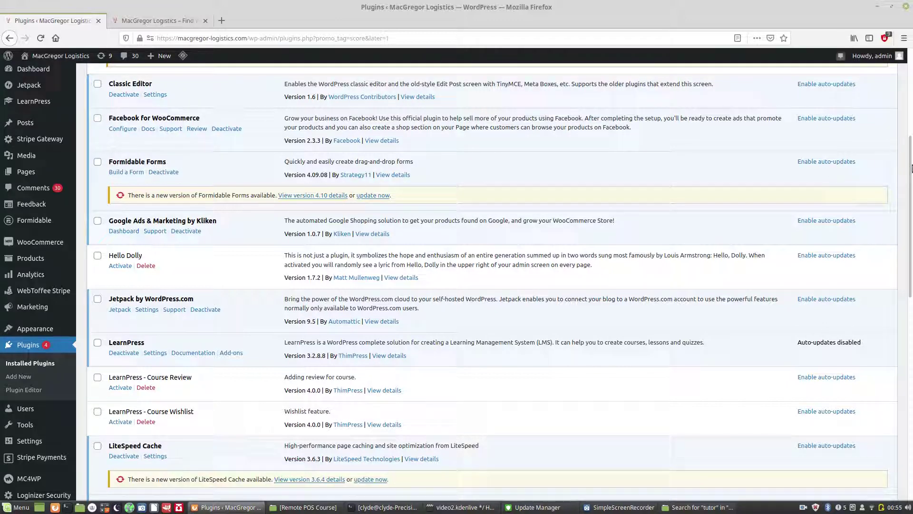
left_click_drag(911, 177, 911, 326)
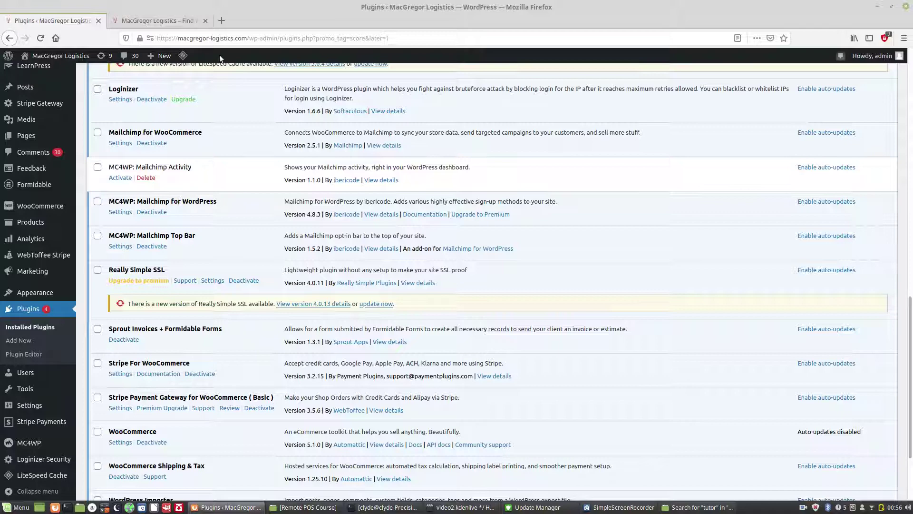
left_click(221, 21)
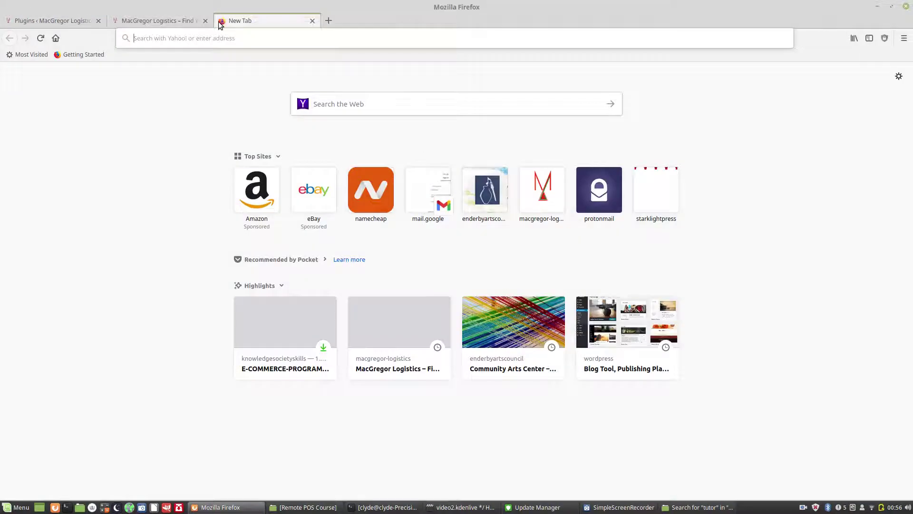
Step: Visit mailchimp.com, review its pricing plans, then go back to the WordPress Plugins tab
type("mailchimp.c")
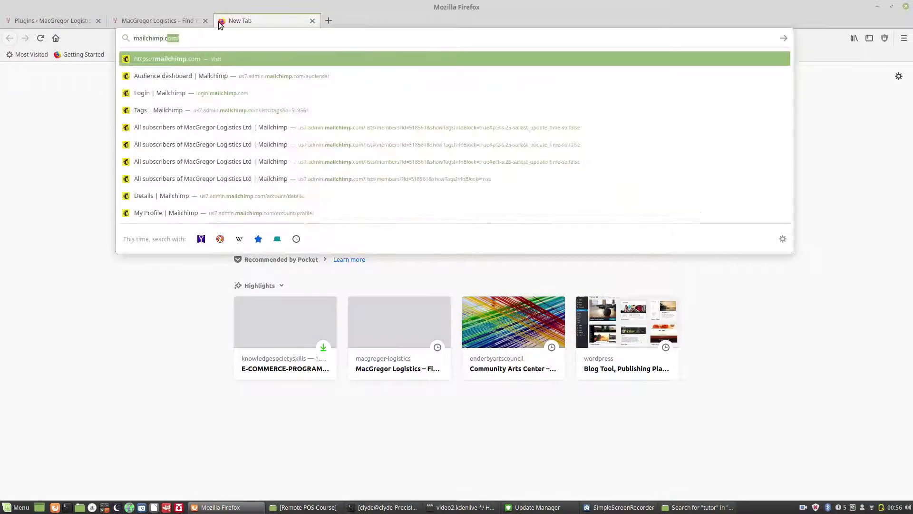
type("o")
key("Return")
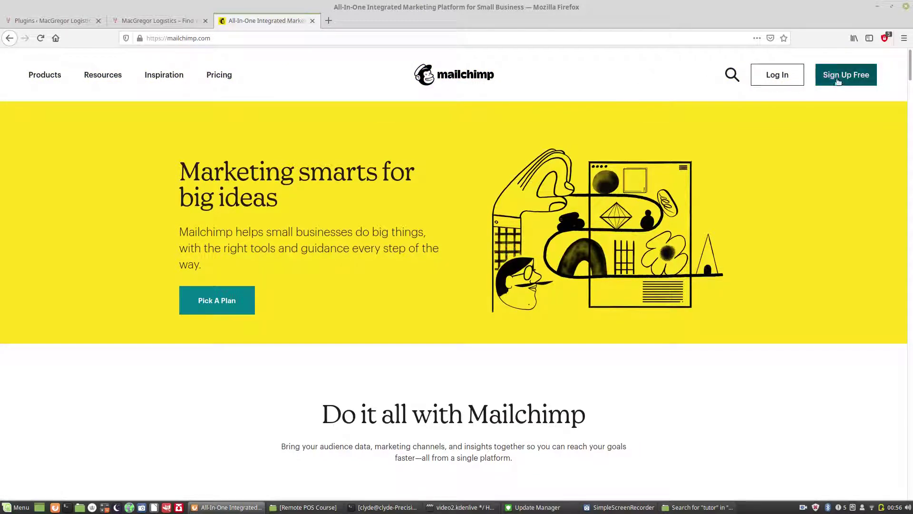
left_click(218, 79)
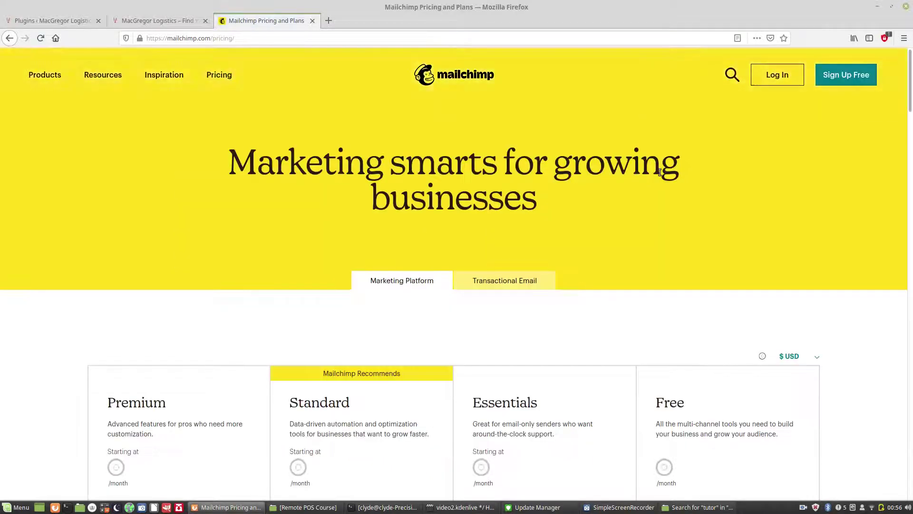
scroll(911, 119, "down", 5)
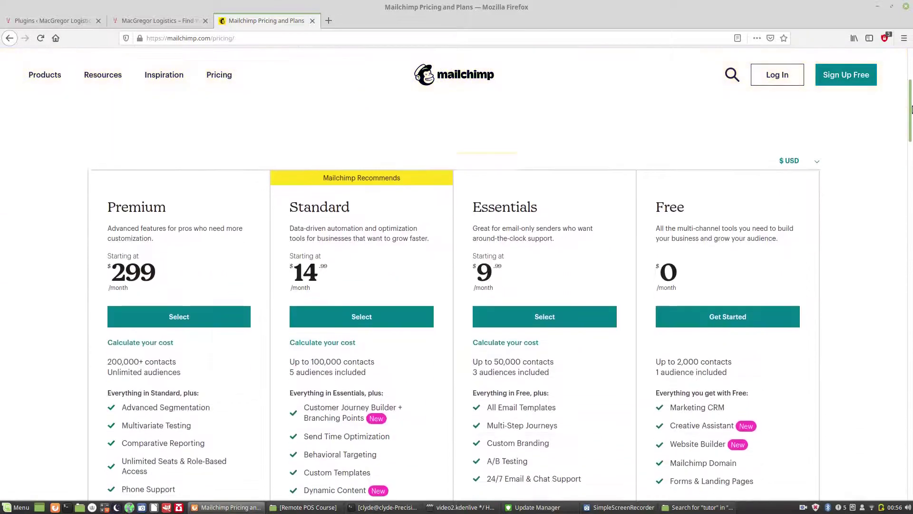
scroll(911, 119, "down", 2)
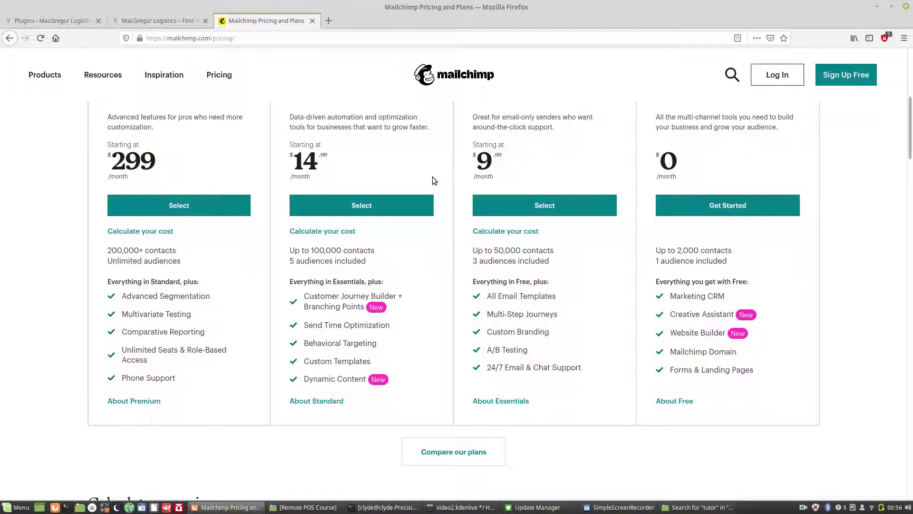
left_click(82, 22)
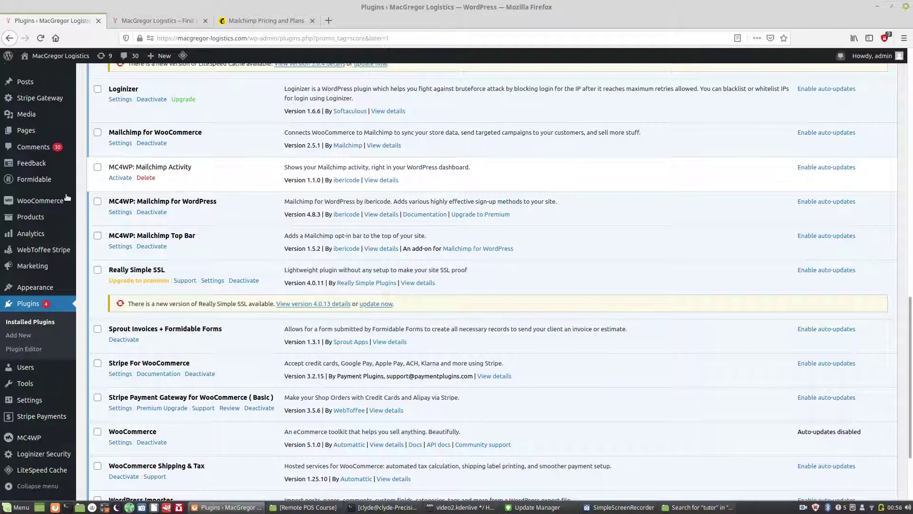
Step: Browse the Products and MC4WP sidebar menus, then view the Mailchimp Pricing and Plans tab again
mouse_move(47, 219)
left_click_drag(912, 307, 912, 320)
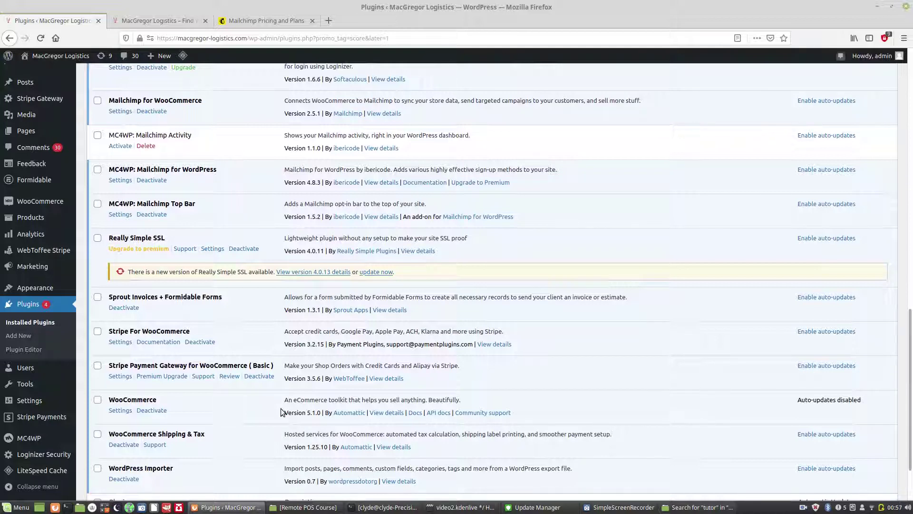
mouse_move(38, 440)
left_click(244, 21)
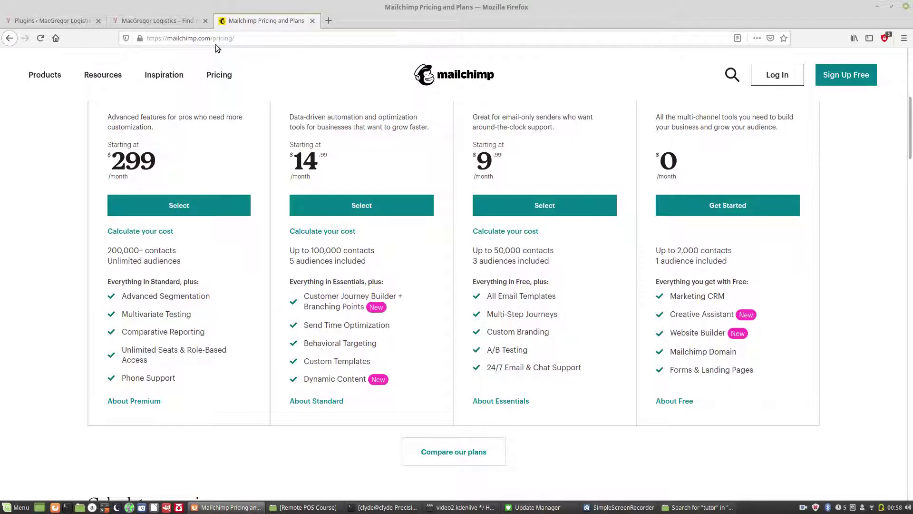
Step: Return to the Plugins tab and view the public homepage with the Mailchimp sign-up bar
left_click(72, 21)
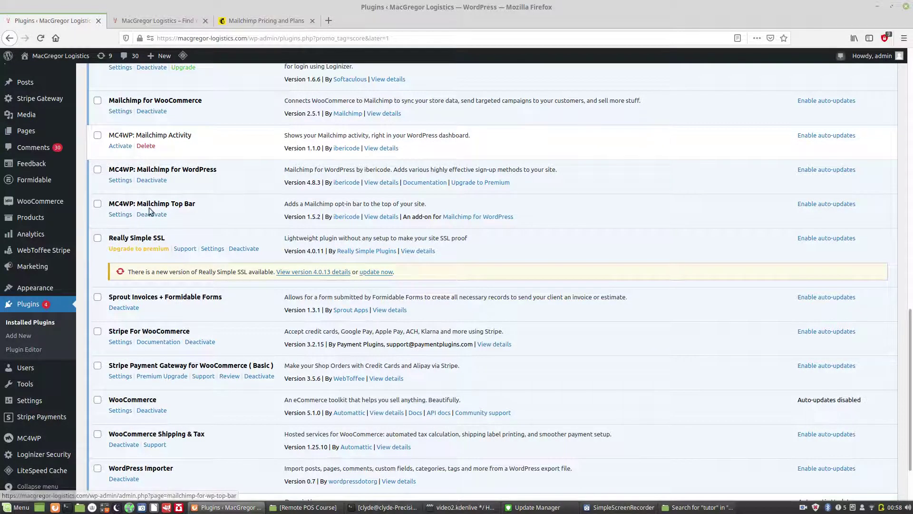
left_click(175, 25)
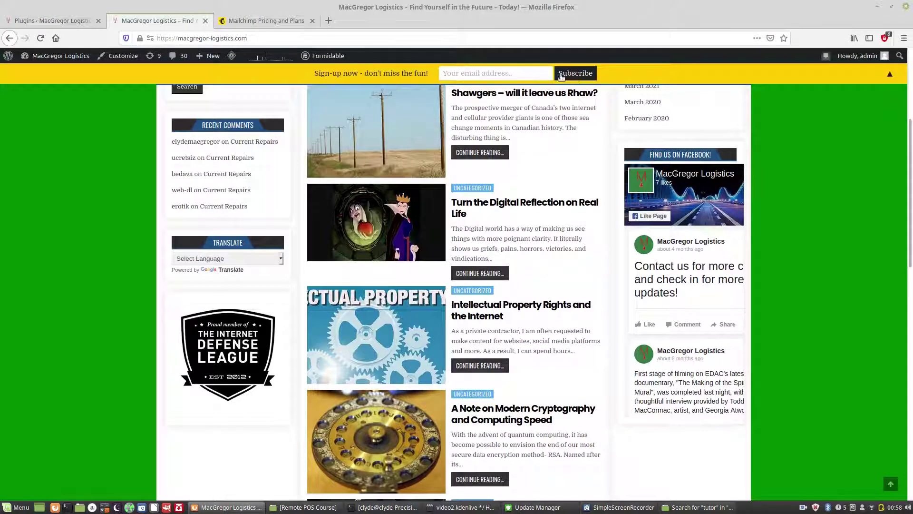
left_click(72, 19)
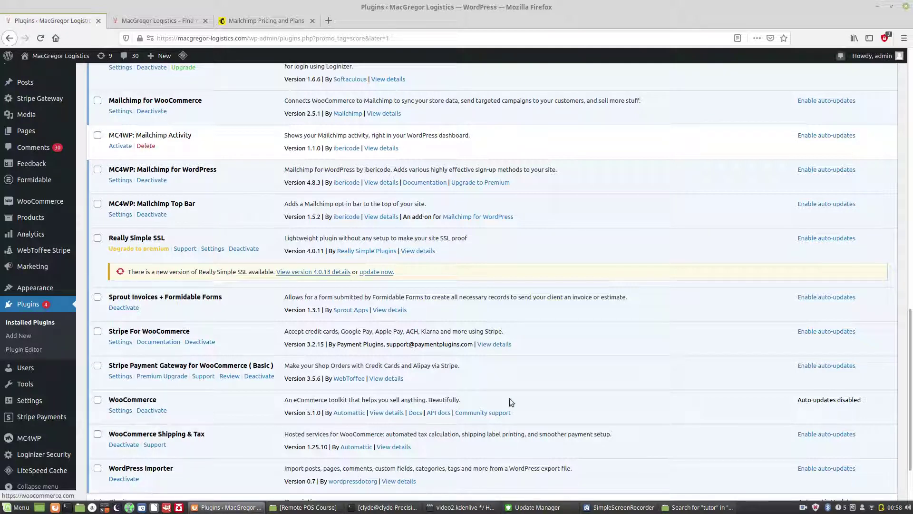
Step: Browse the plugin list and sidebar menus, then go to Plugins › Add New for Featured plugins
scroll(904, 399, "down", 3)
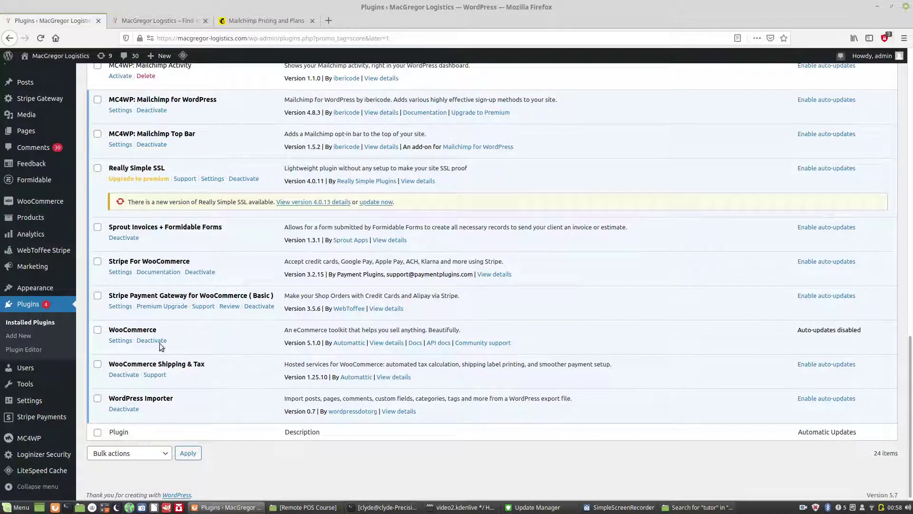
mouse_move(43, 232)
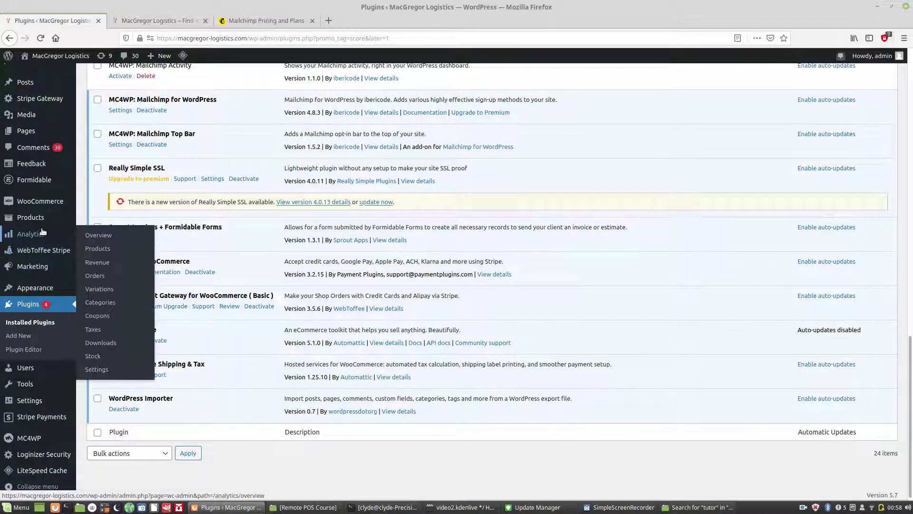
mouse_move(39, 203)
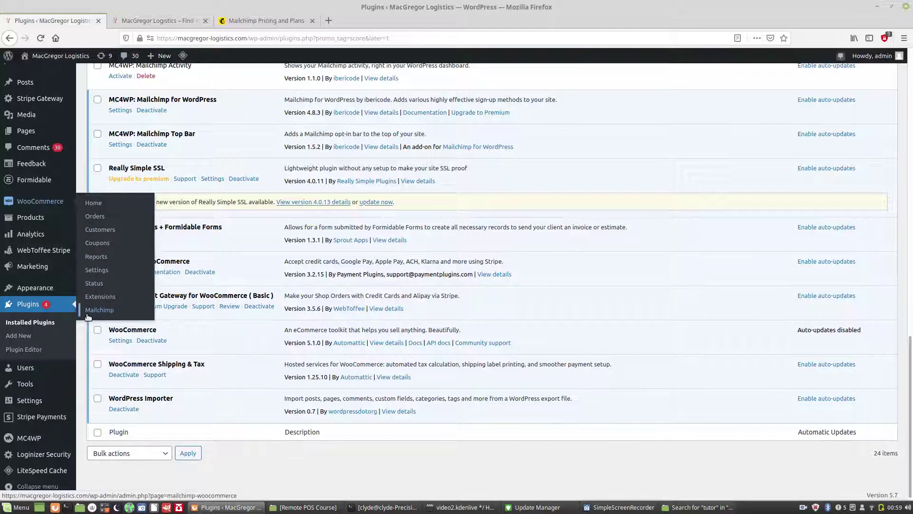
mouse_move(43, 267)
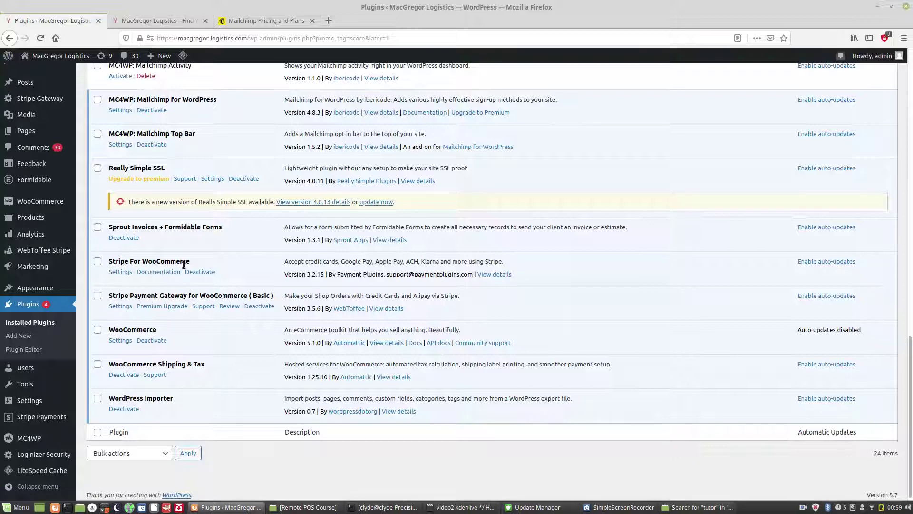
mouse_move(51, 101)
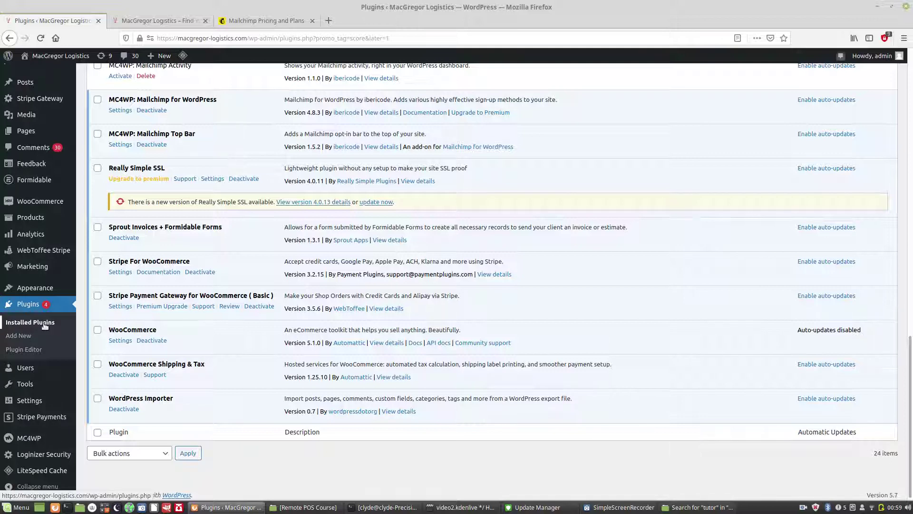
left_click(24, 336)
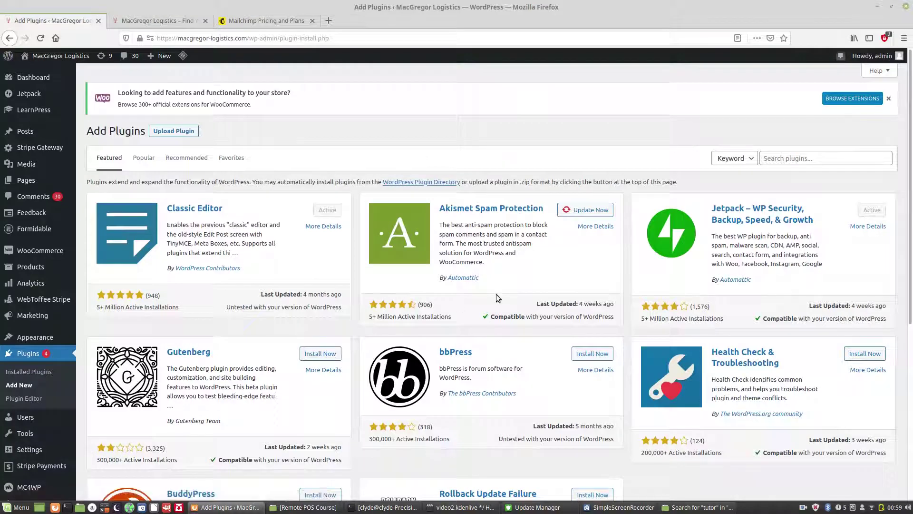
left_click_drag(910, 169, 912, 262)
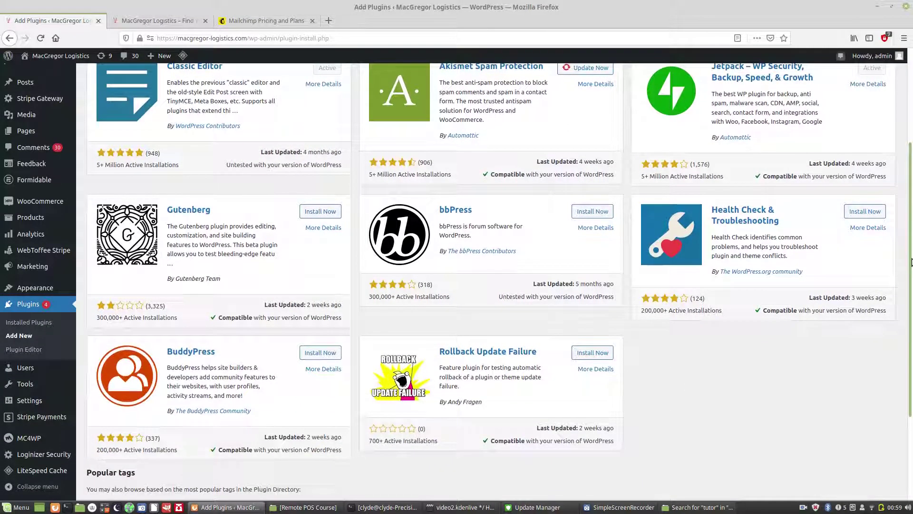
left_click_drag(912, 257, 912, 189)
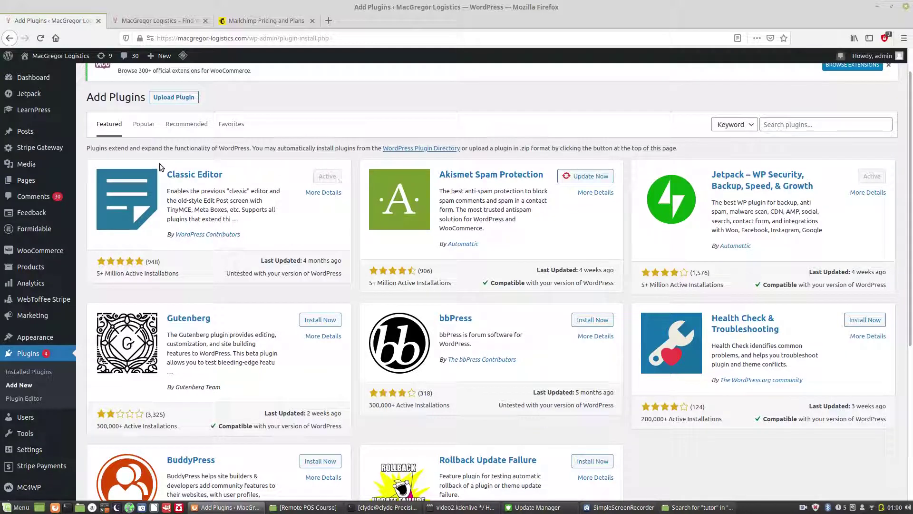
mouse_move(48, 147)
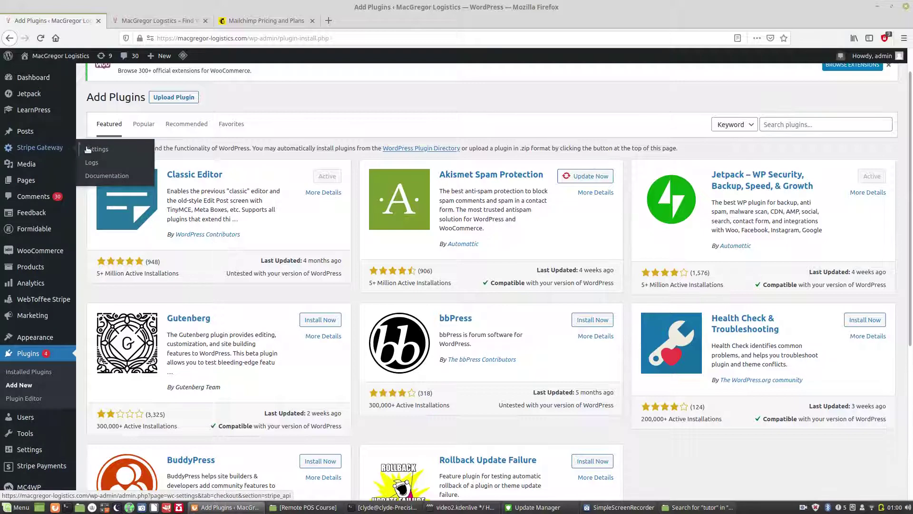
left_click(53, 147)
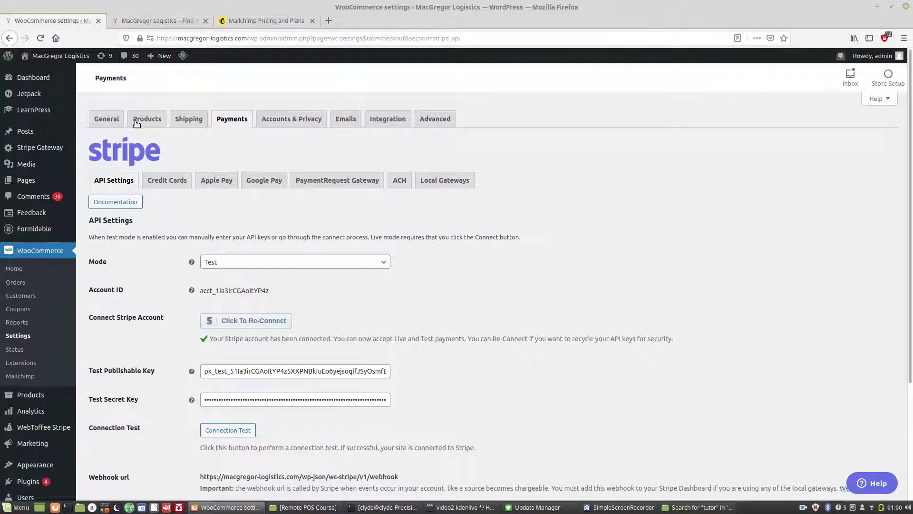
Step: Look over the Stripe gateway settings in Test mode, then start a new browser tab
mouse_move(58, 150)
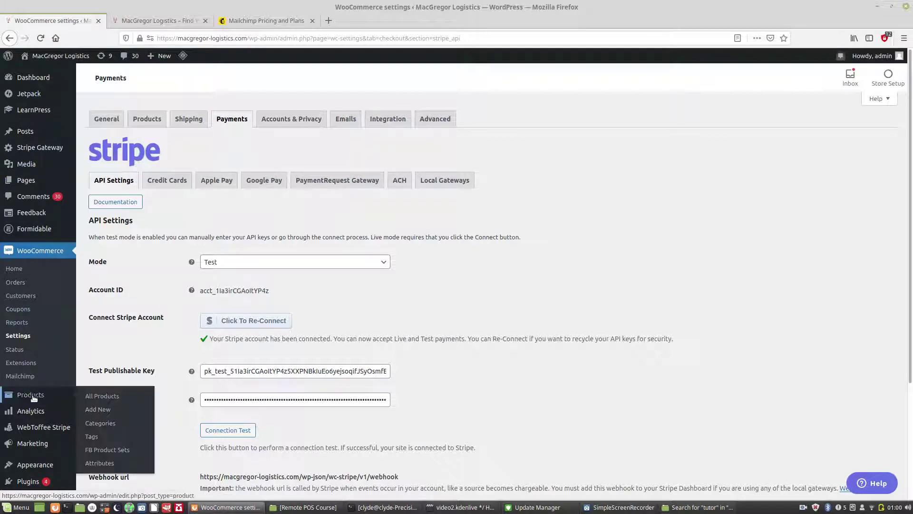
mouse_move(36, 415)
scroll(36, 415, "down", 5)
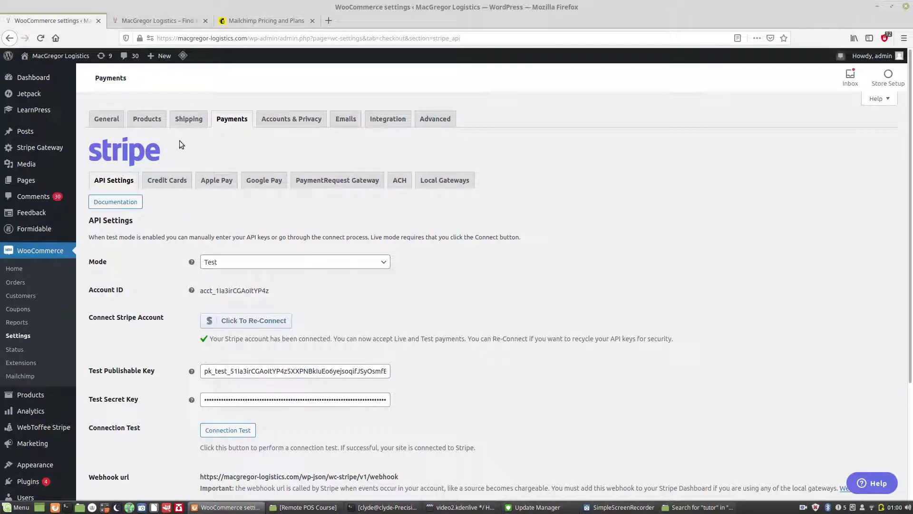
left_click(330, 21)
Step: Load the Stripe homepage by entering 'stripe', then return to the WooCommerce settings tab
type("stripe")
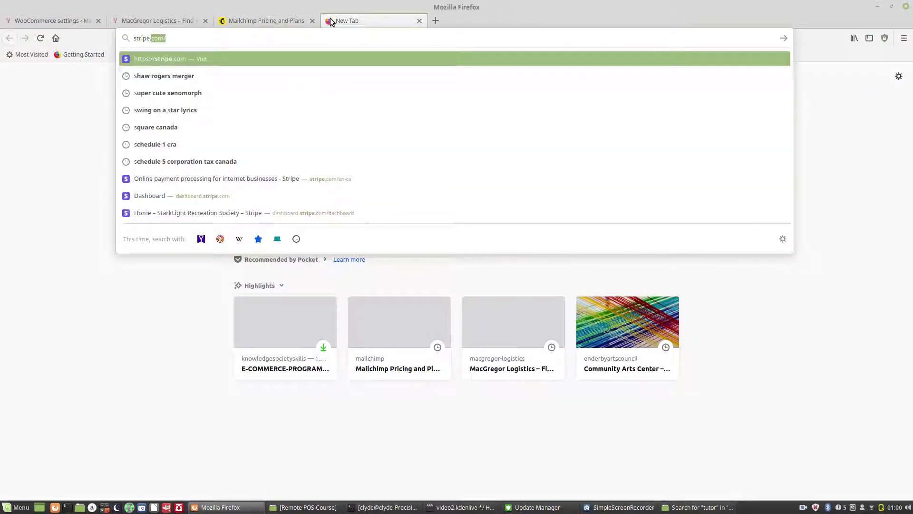
key("Return")
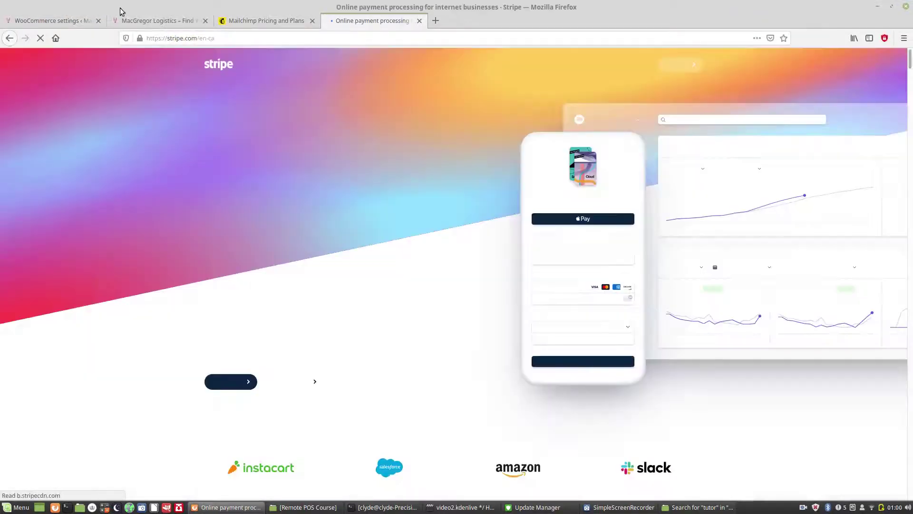
left_click(64, 18)
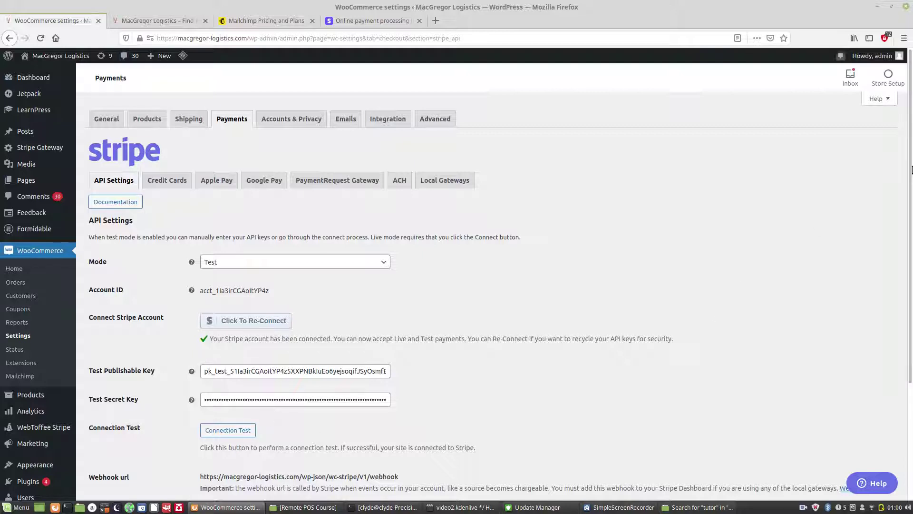
Step: Scroll through the Stripe API Settings to reach the Apple Pay payment settings
scroll(912, 263, "down", 3)
left_click_drag(911, 263, 911, 305)
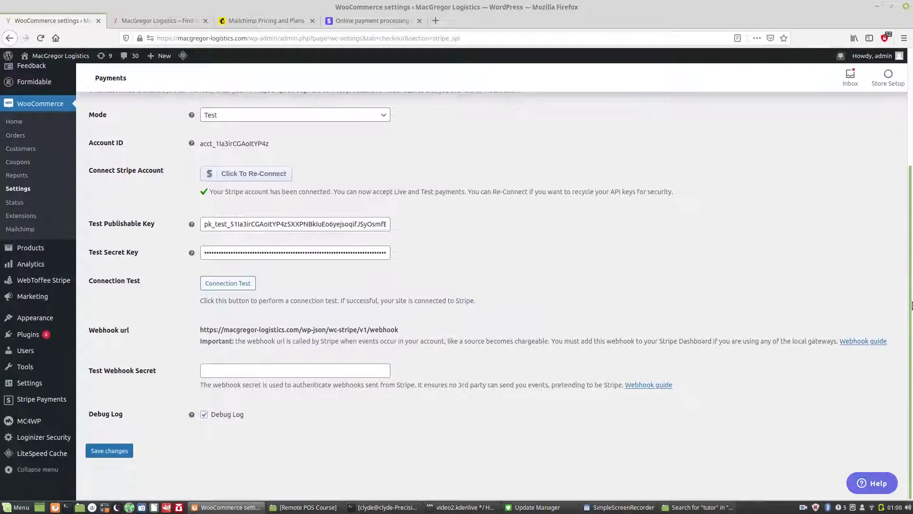
scroll(908, 299, "up", 4)
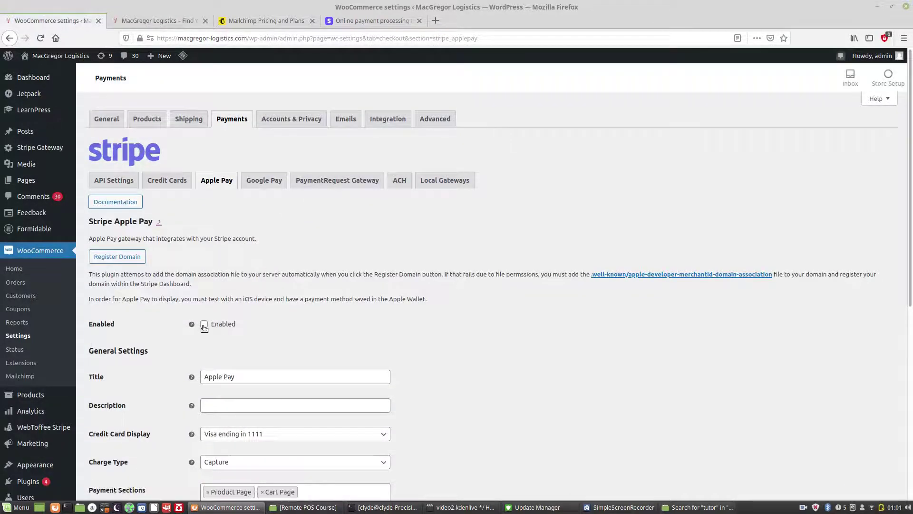
Step: Tick Enabled for Stripe Apple Pay, save changes, and go to the WooCommerce General settings
left_click(204, 325)
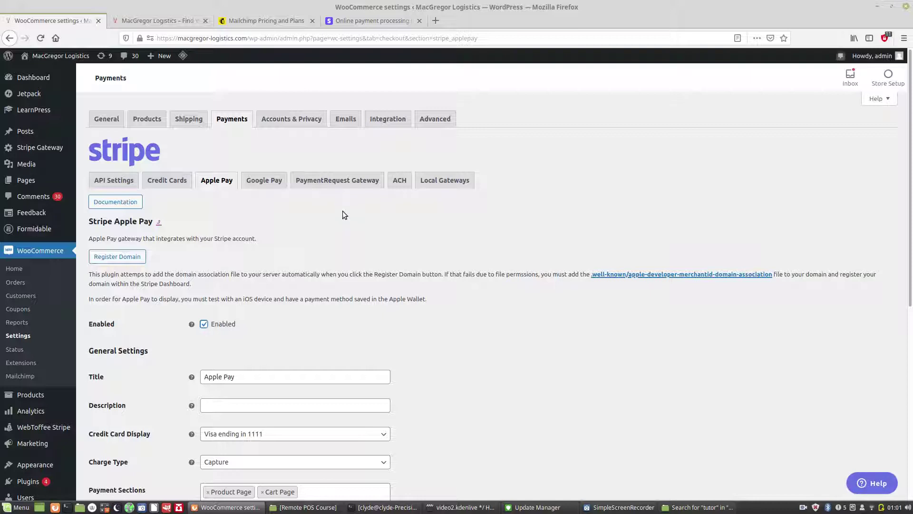
left_click_drag(911, 132, 911, 347)
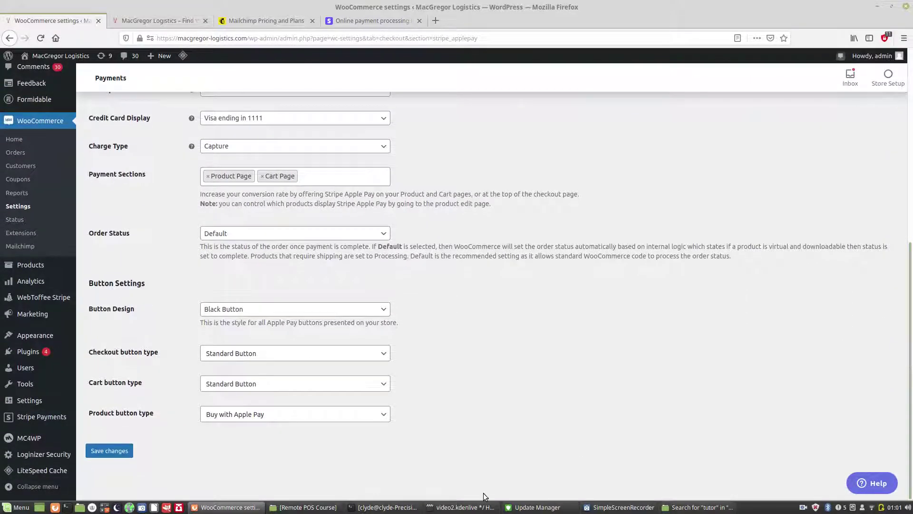
left_click(113, 451)
left_click_drag(911, 351, 912, 166)
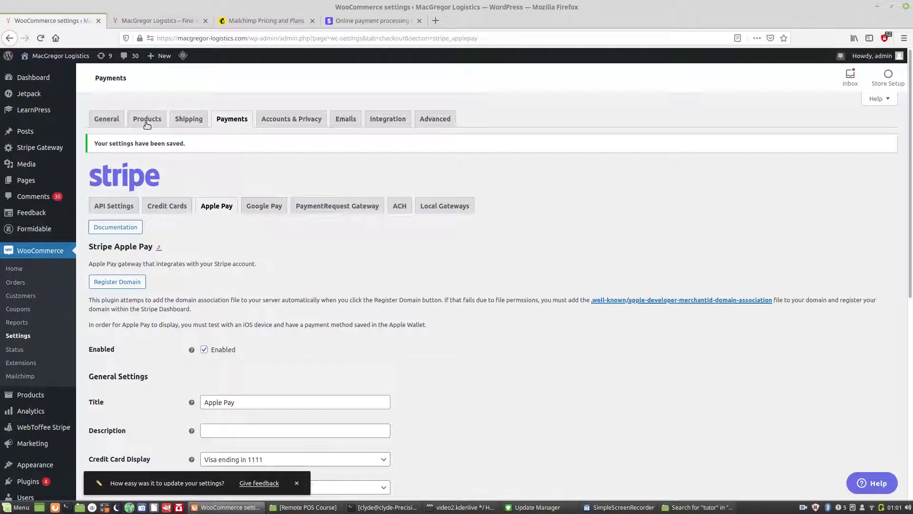
left_click(110, 121)
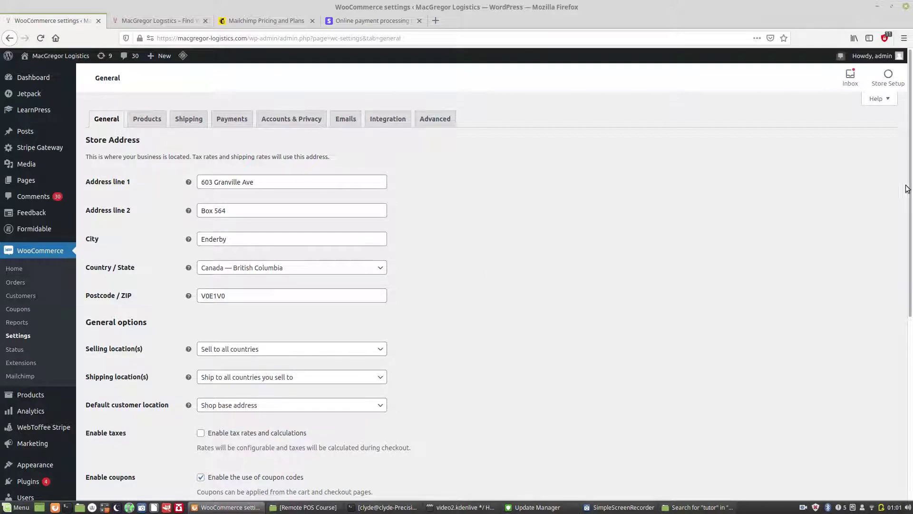
Step: Save the General settings with the Enderby address and Canadian dollar currency, then close the feedback toast
left_click_drag(909, 189, 912, 378)
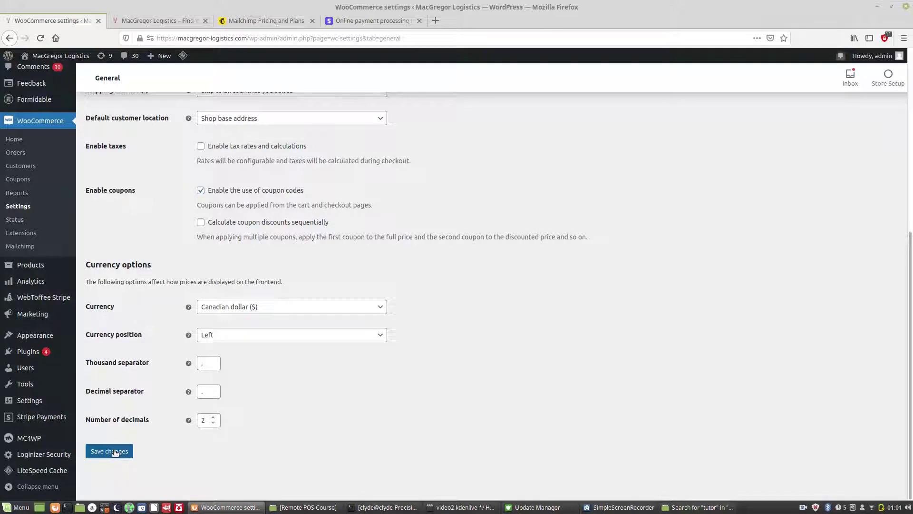
left_click(114, 452)
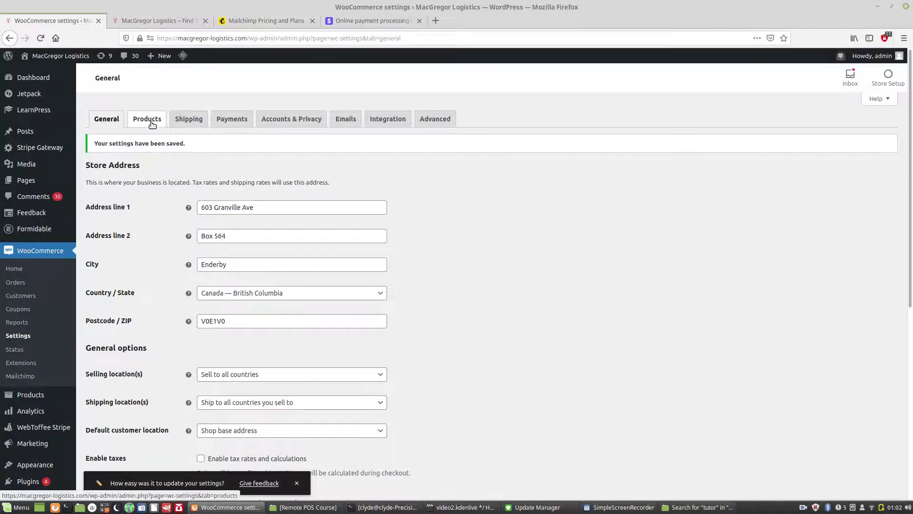
scroll(284, 334, "down", 3)
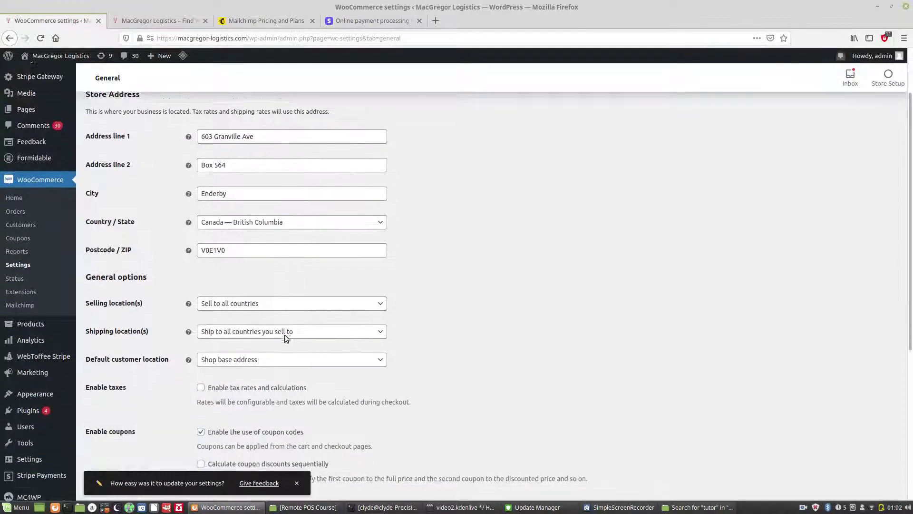
scroll(286, 336, "down", 10)
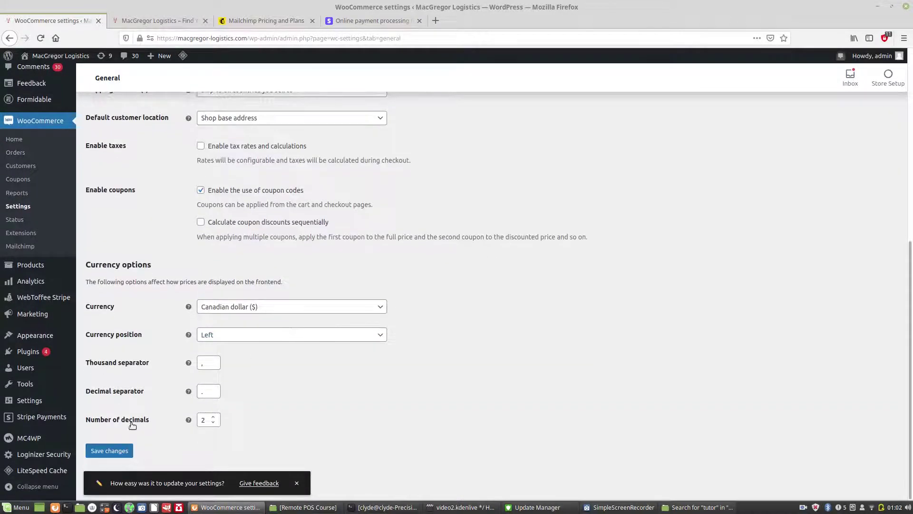
left_click(296, 482)
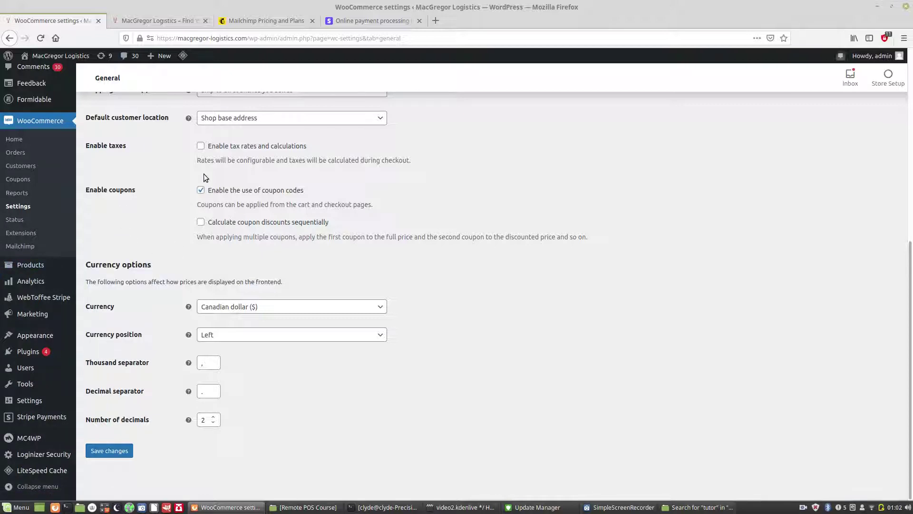
scroll(203, 173, "up", 6)
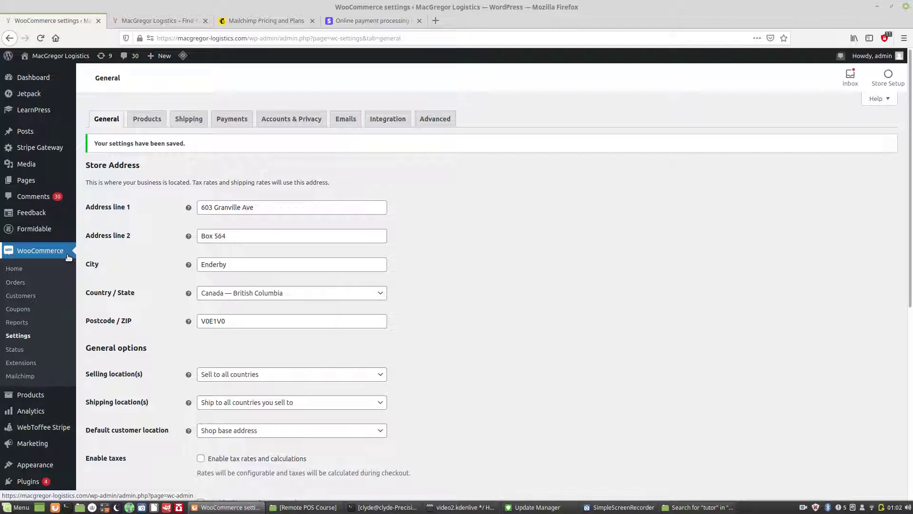
mouse_move(43, 147)
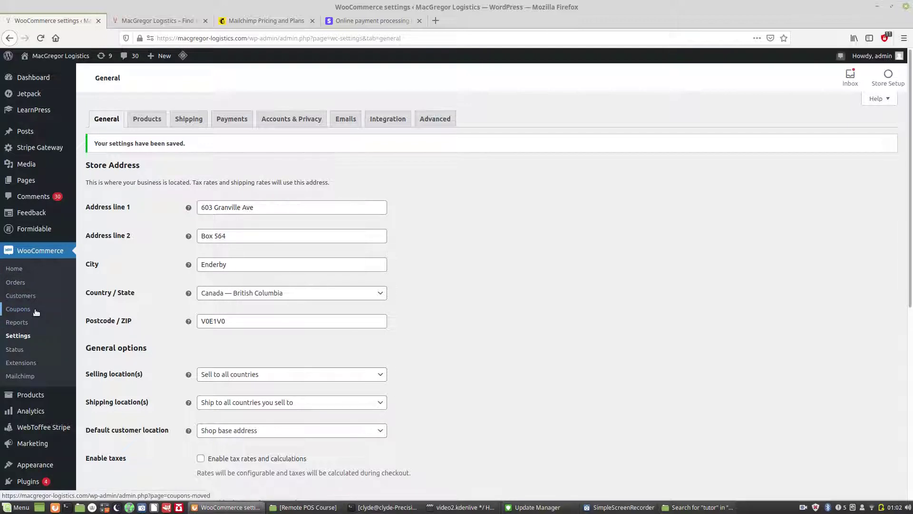
mouse_move(16, 481)
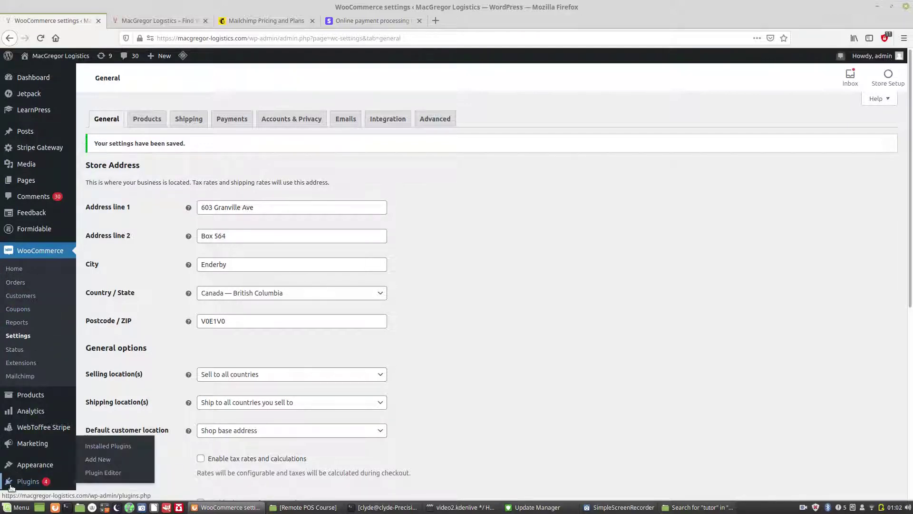
Step: Check the installed plugins, then list all five products, including the Really Cooooooool Gaming Laptop
left_click(89, 446)
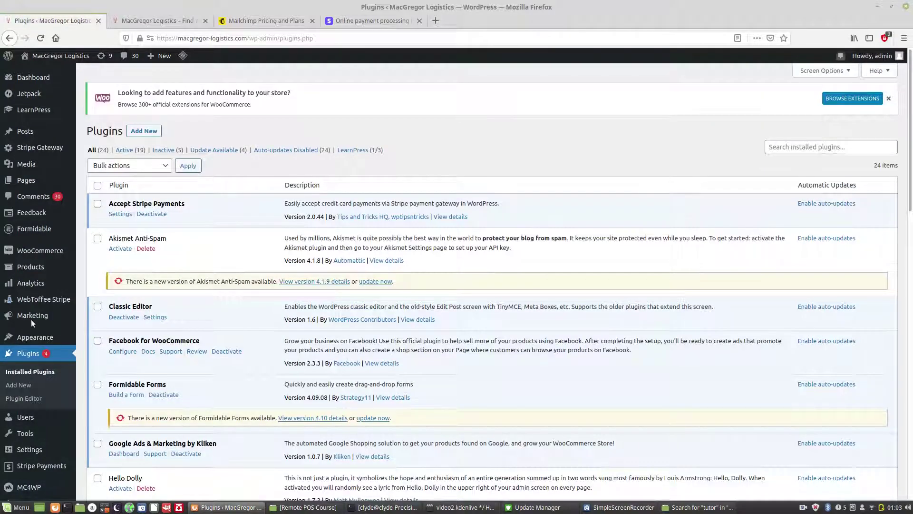
scroll(269, 328, "down", 10)
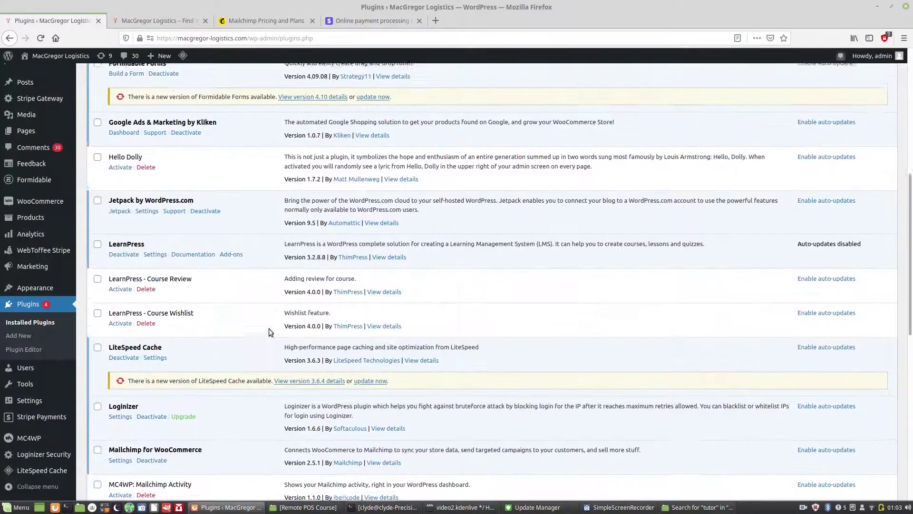
scroll(270, 329, "down", 12)
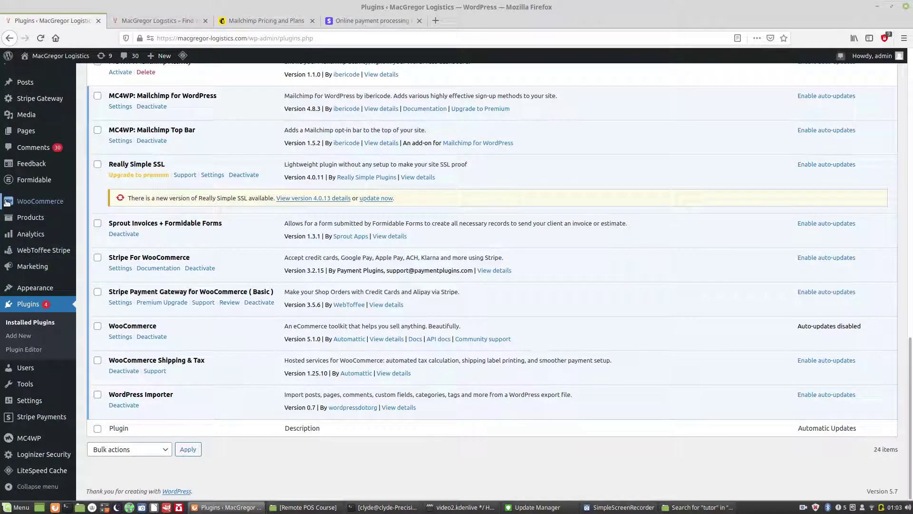
mouse_move(23, 219)
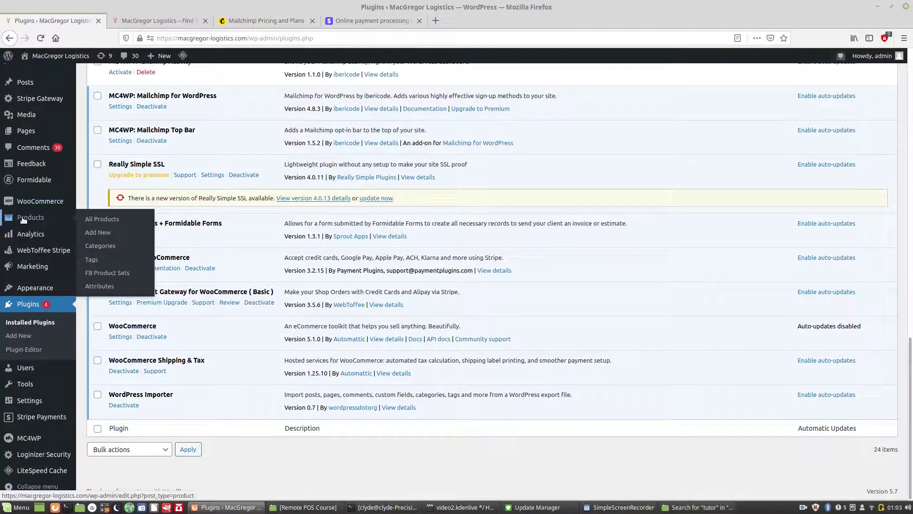
mouse_move(28, 236)
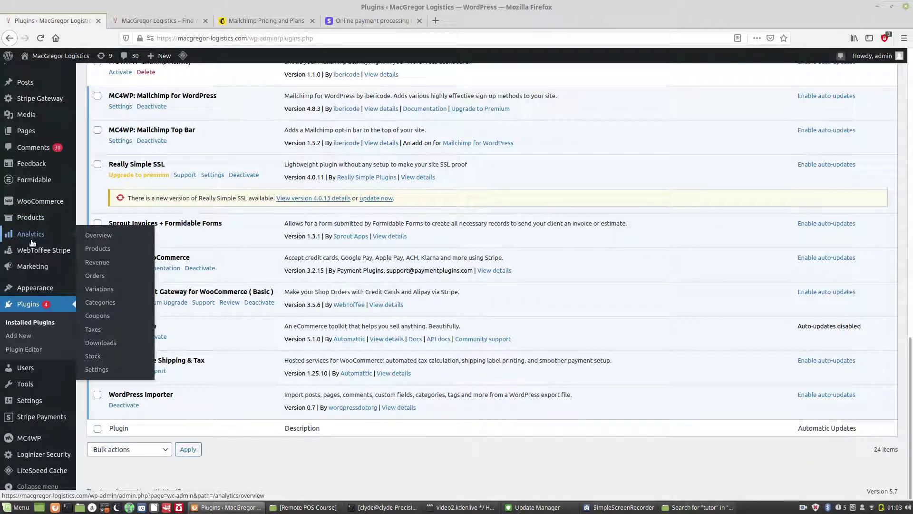
mouse_move(36, 267)
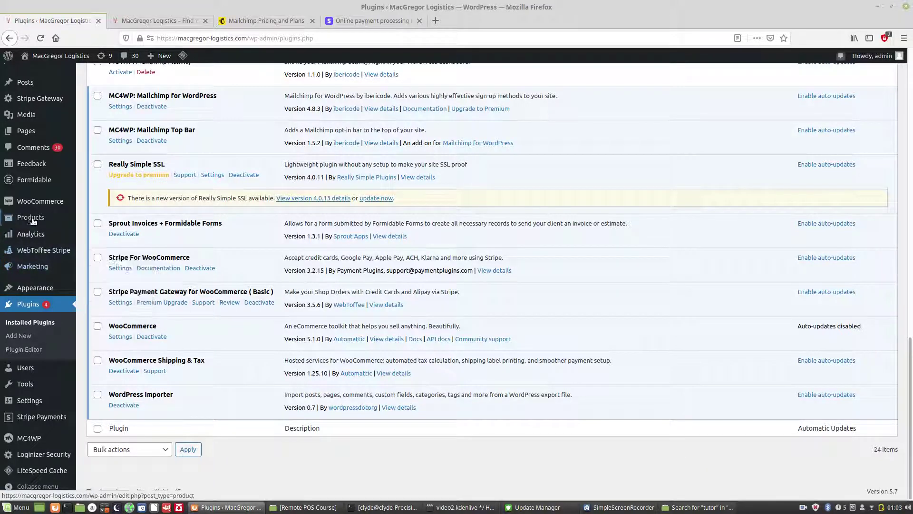
left_click(90, 220)
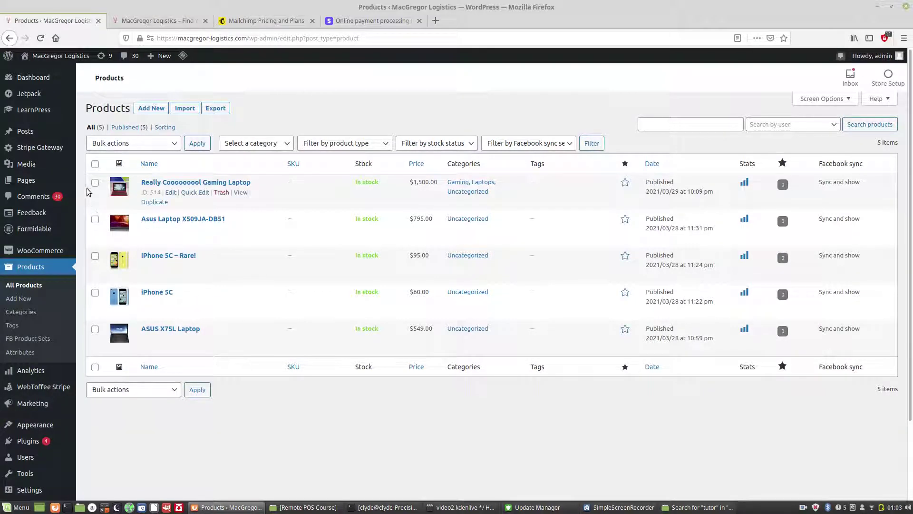
Step: Trash the Really Cooooooool Gaming Laptop product from the Products list
left_click(222, 193)
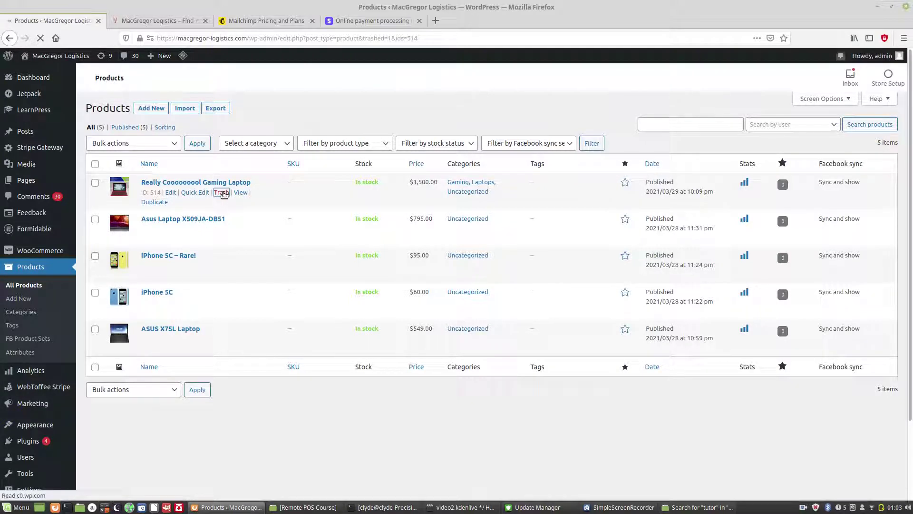
mouse_move(224, 233)
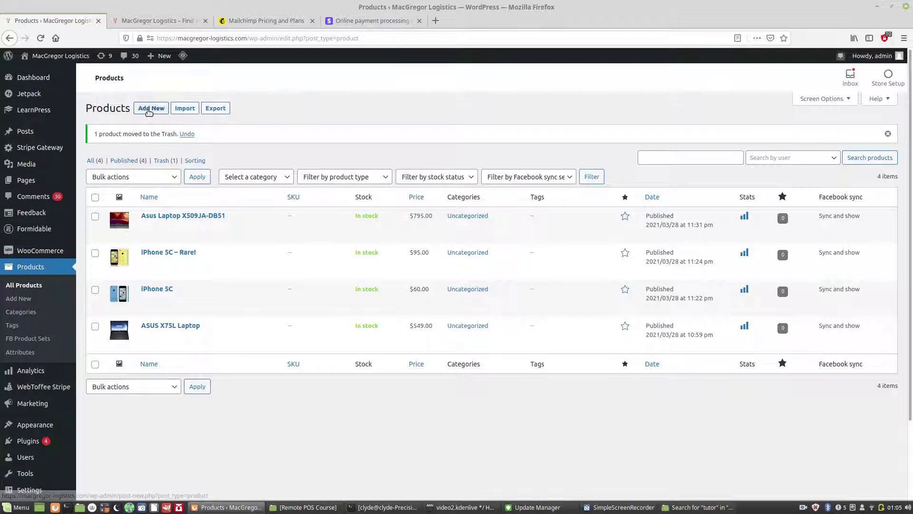
Step: Add a new product titled 'Really Cooooooool Gaming Laptop' and switch to the live MacGregor Logistics homepage
left_click(149, 110)
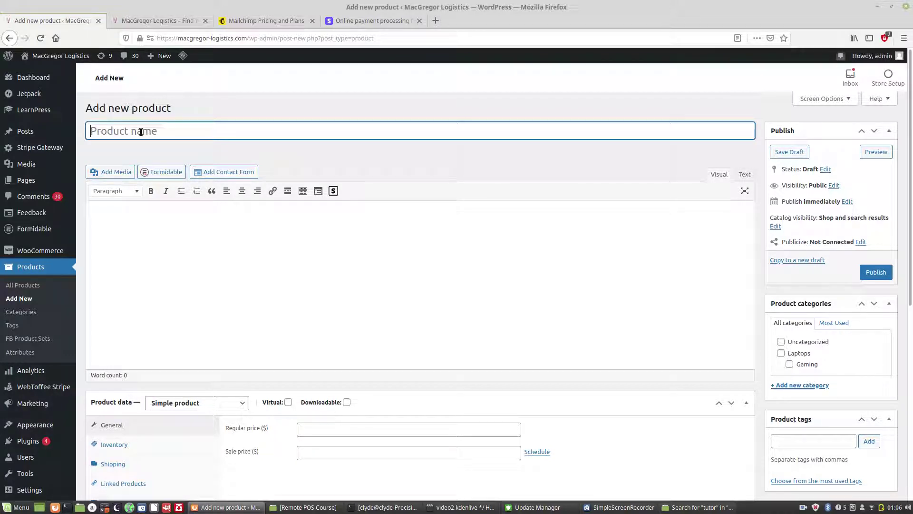
type("Really Cooooooool ")
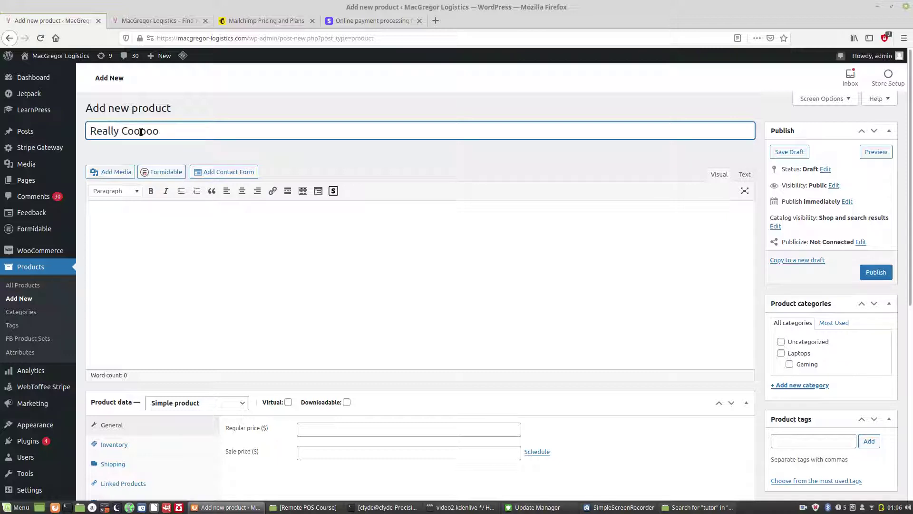
type("Gaming Laptop")
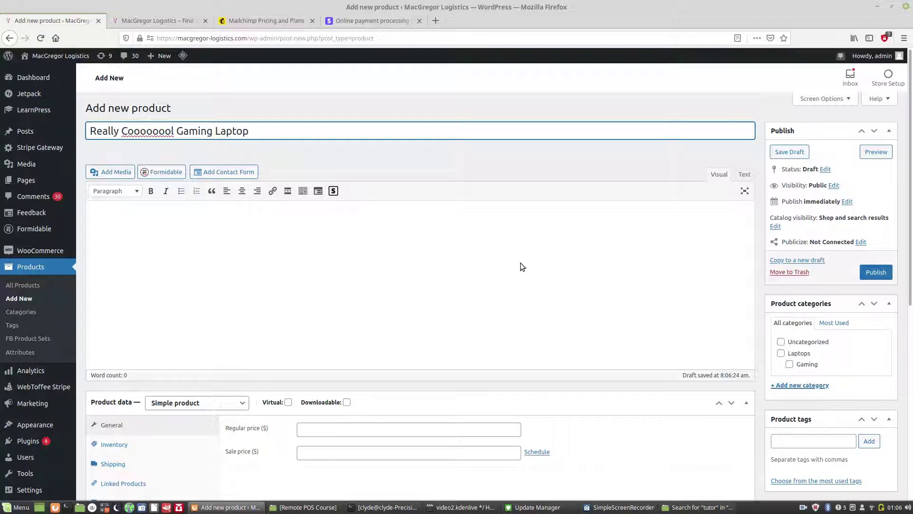
left_click(168, 22)
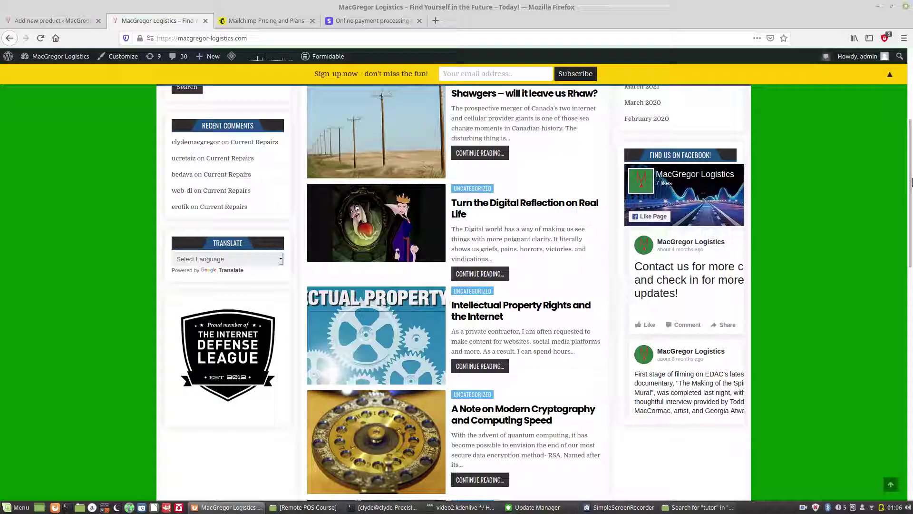
Step: Open the Shop page from the OTHER SERVICES menu to see the four remaining products
left_click_drag(910, 145, 909, 80)
mouse_move(255, 139)
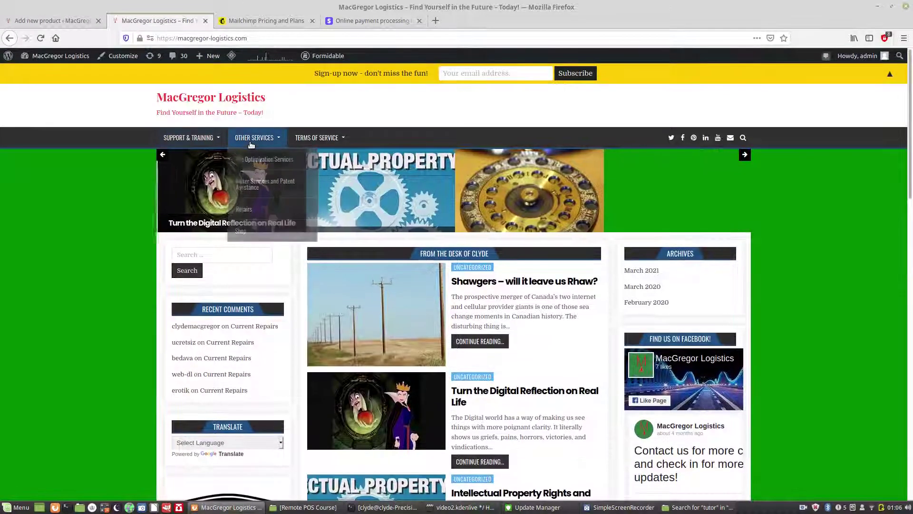
left_click(251, 232)
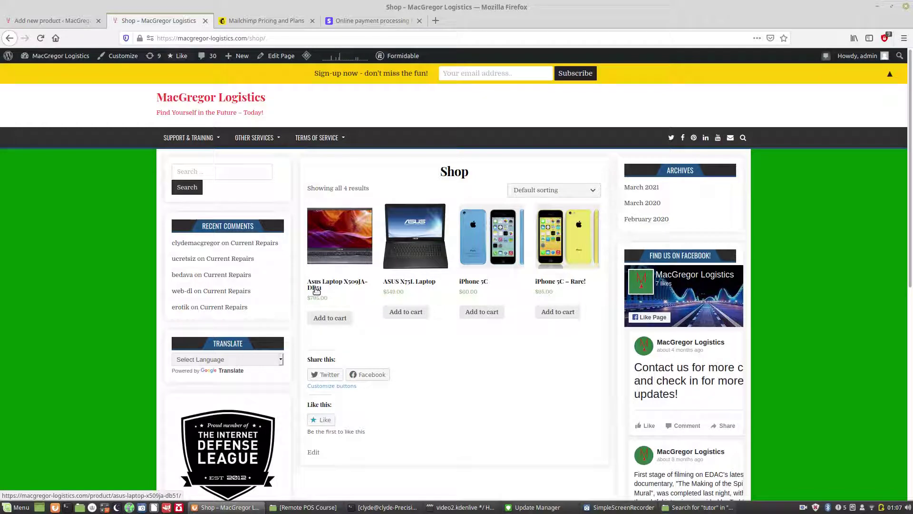
Step: Browse the Asus Laptop X509JA-DB51, iPhone 5C – Rare! and ASUS X75L product pages, then return to the draft
left_click(340, 287)
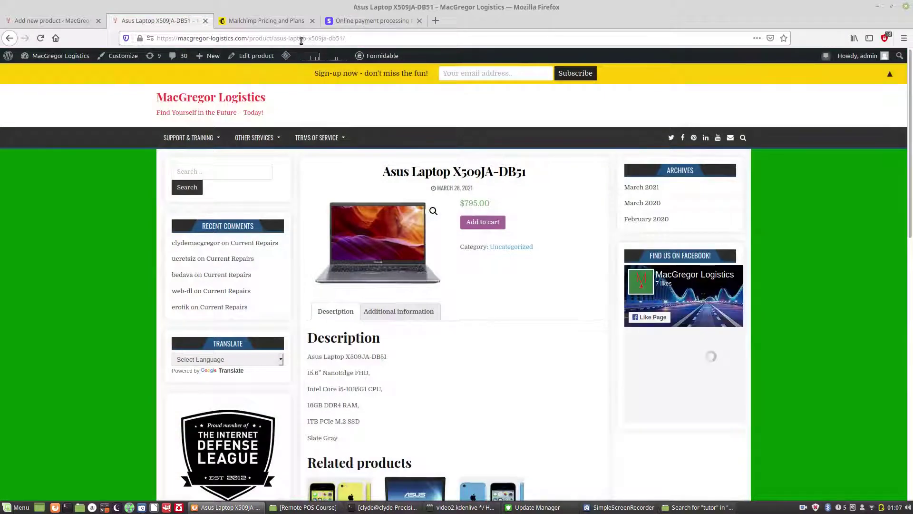
left_click(344, 497)
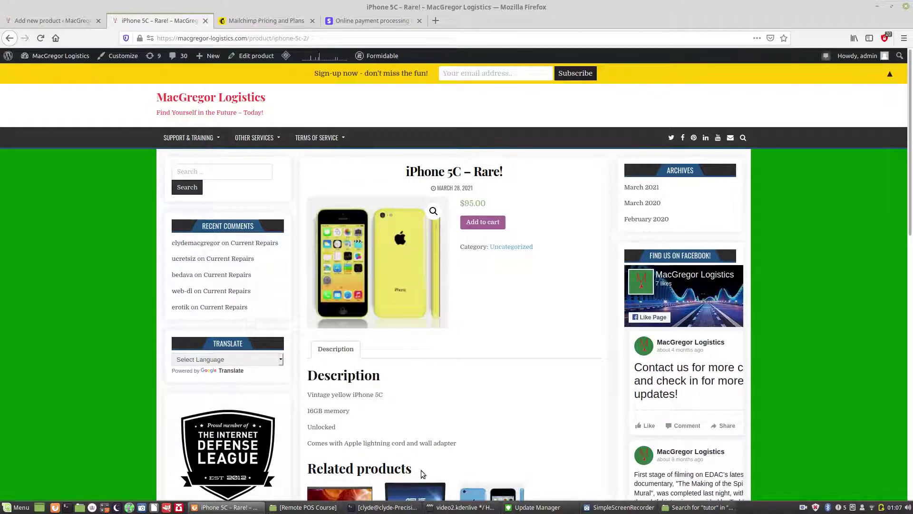
left_click(426, 496)
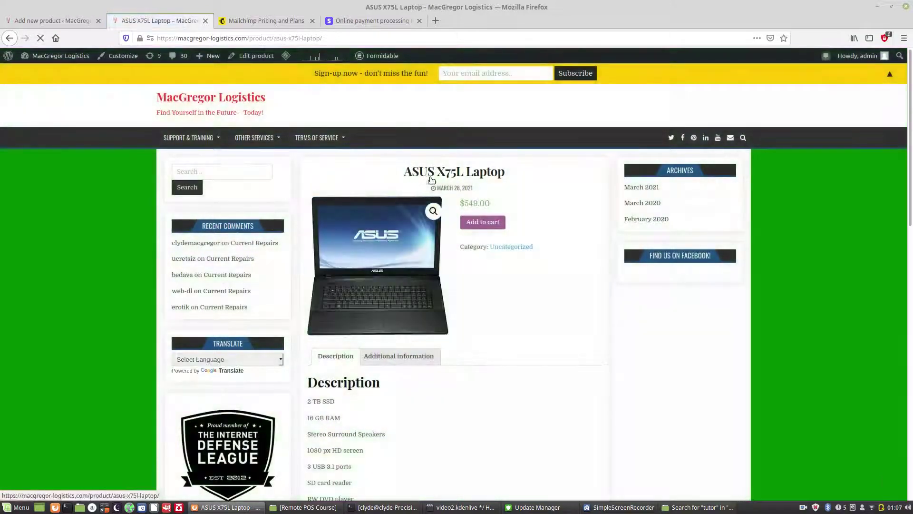
left_click(65, 22)
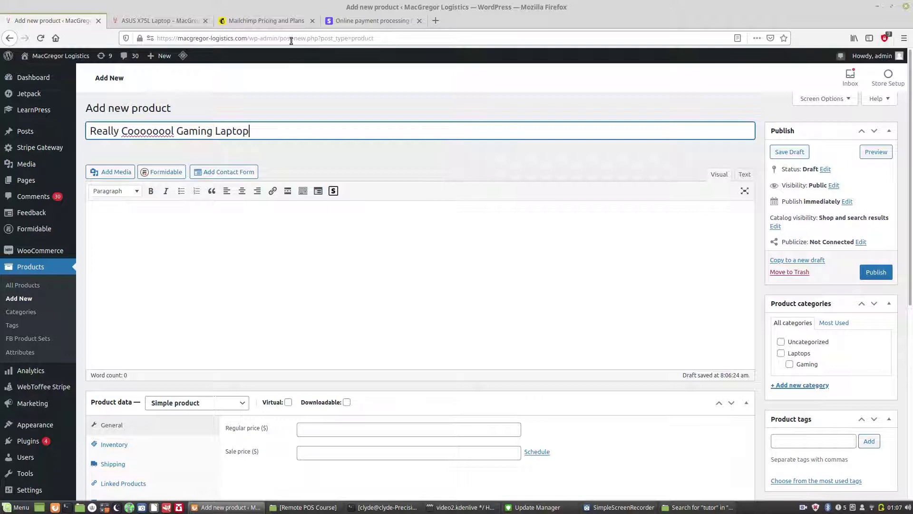
Step: Recheck the ASUS X75L page, then bring up the Media Library from the draft's description editor
left_click(172, 21)
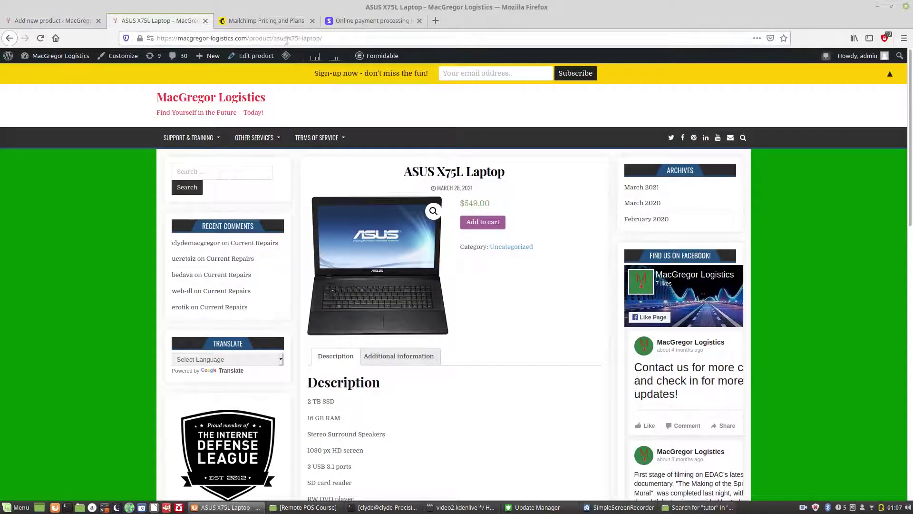
left_click(74, 21)
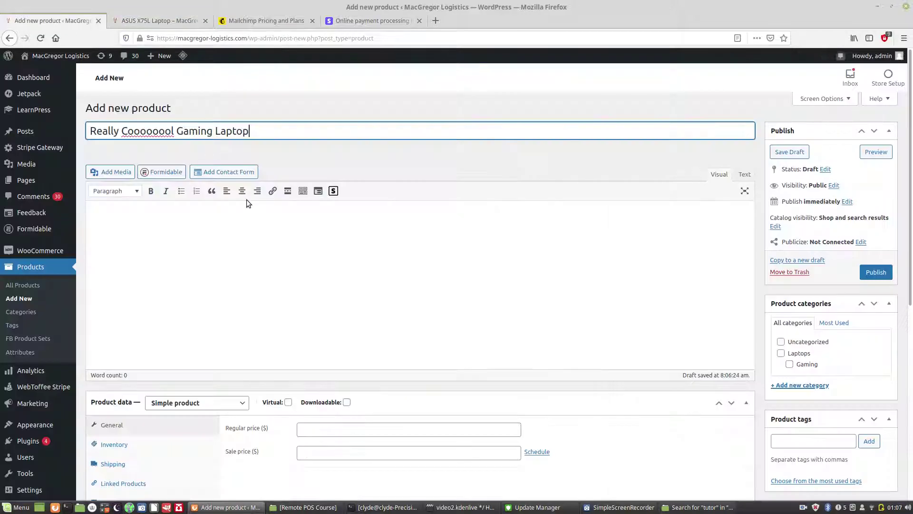
left_click(408, 211)
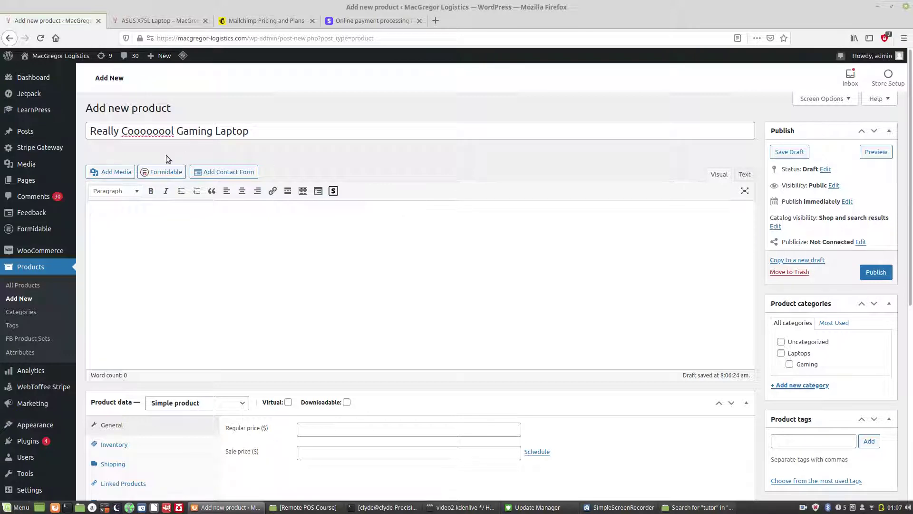
left_click(110, 173)
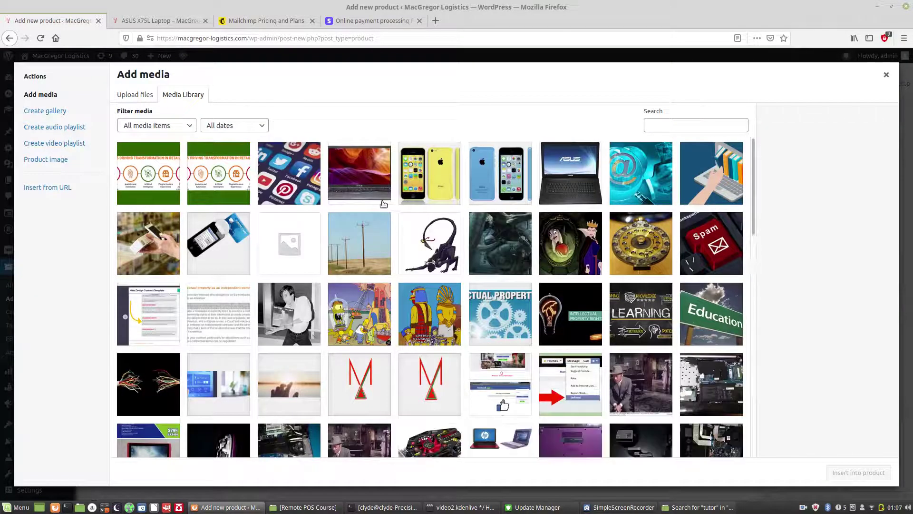
Step: Insert the red laptop sale image into the gaming laptop's description
left_click_drag(753, 152, 753, 185)
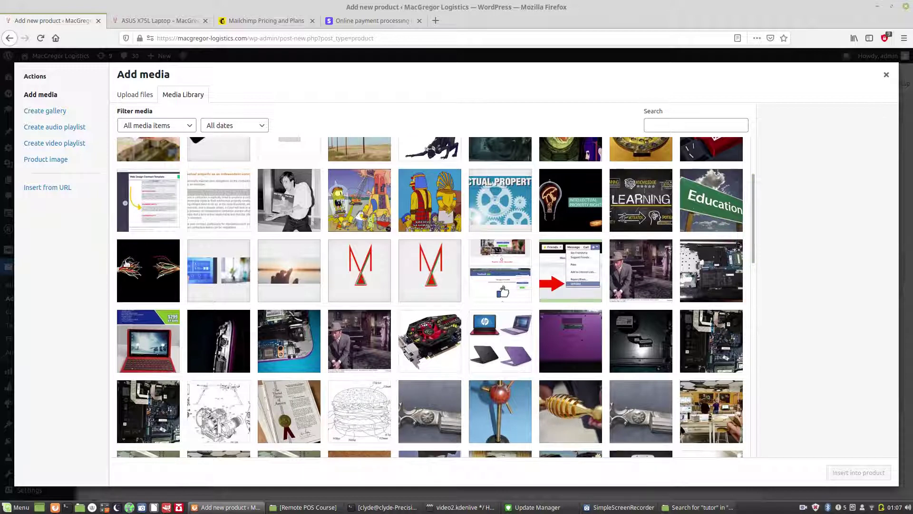
left_click(145, 343)
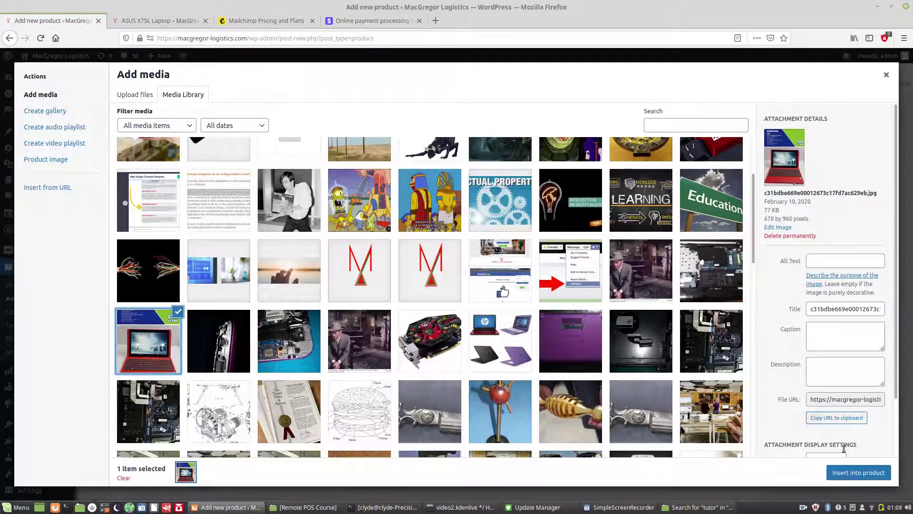
left_click(857, 474)
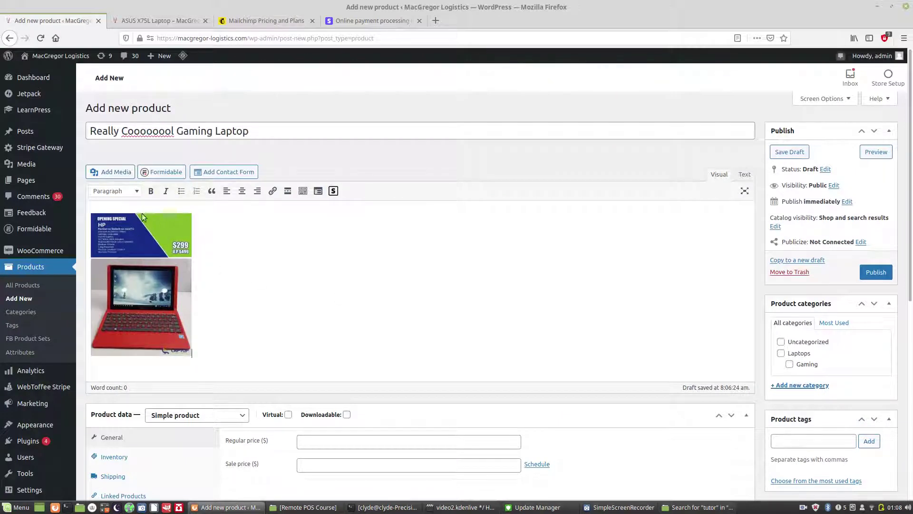
Step: Add an empty line above the laptop image and align the image center
left_click(88, 207)
key("Return")
left_click(131, 262)
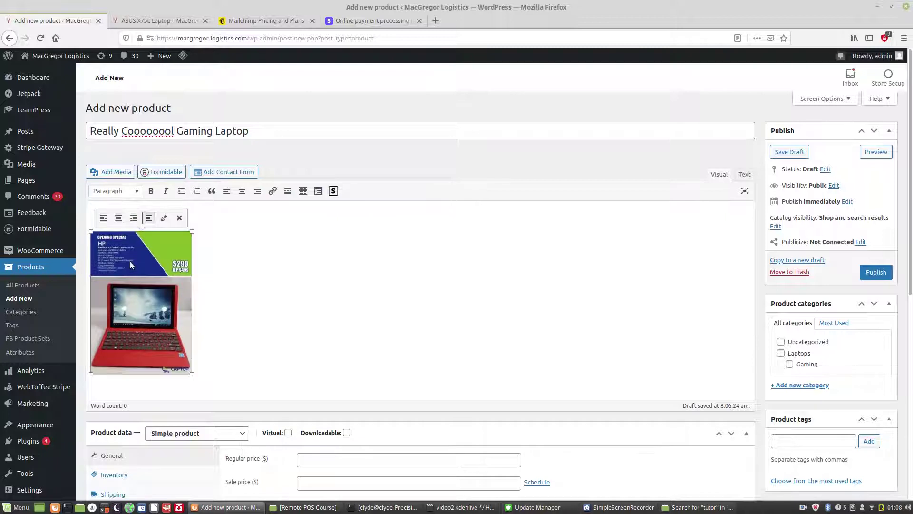
left_click(242, 191)
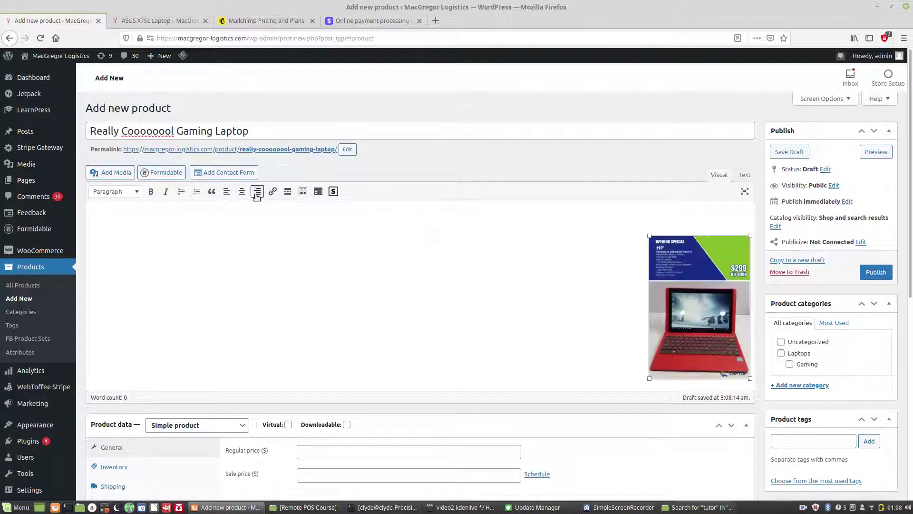
left_click(256, 192)
left_click(227, 193)
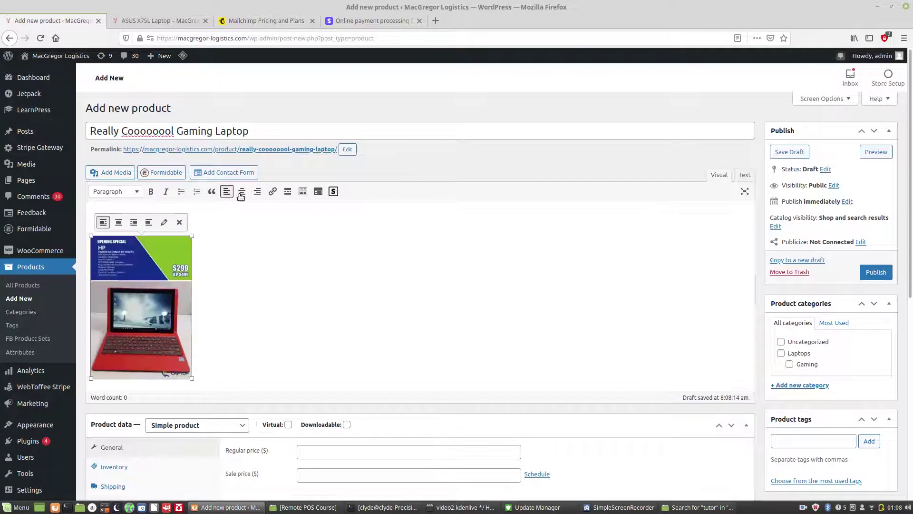
left_click(241, 193)
Step: Write 'You'll love this great computer!' on the first line above the image
left_click(142, 211)
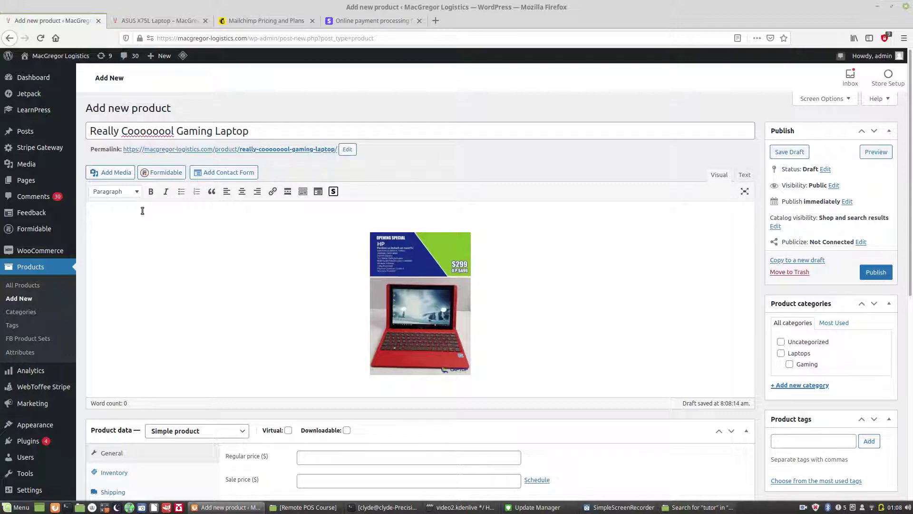
type("You'll love this  great computer!")
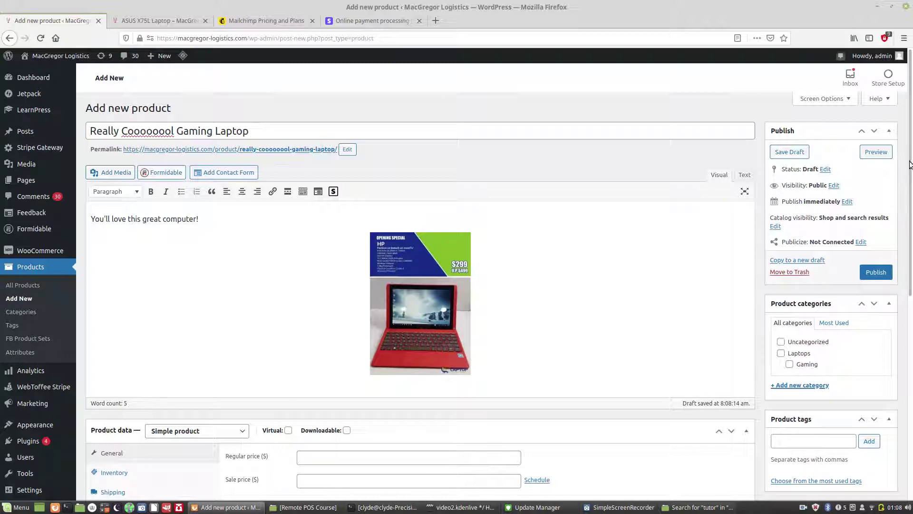
left_click_drag(911, 156, 911, 329)
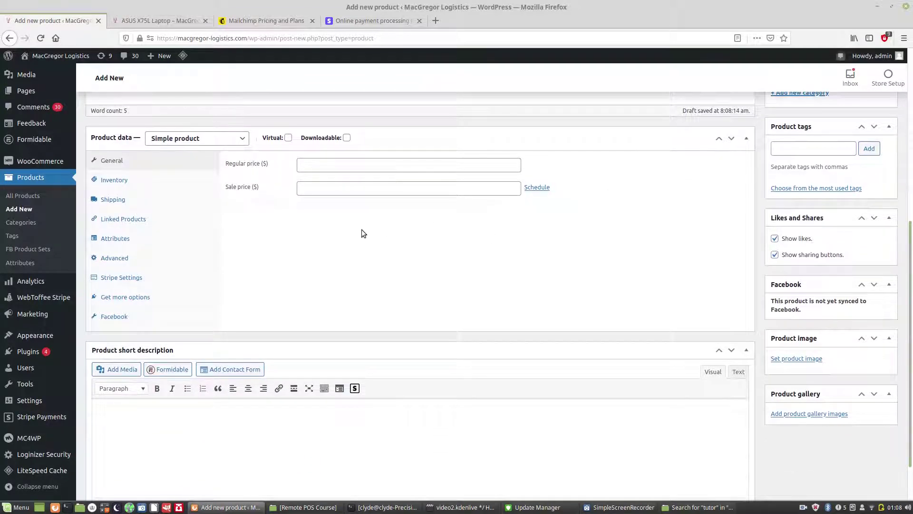
Step: Keep the product type as Simple product and set the regular price to 1500.00
left_click(239, 139)
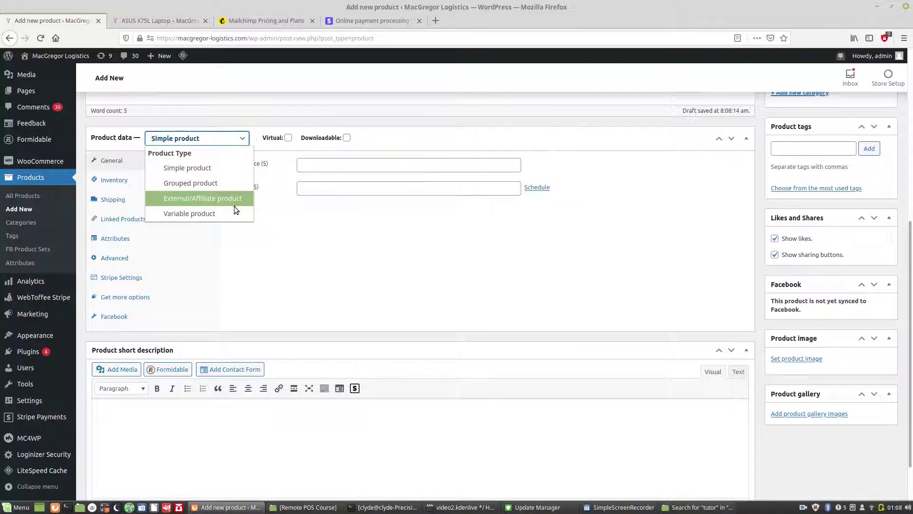
left_click(325, 162)
left_click(324, 162)
type("1")
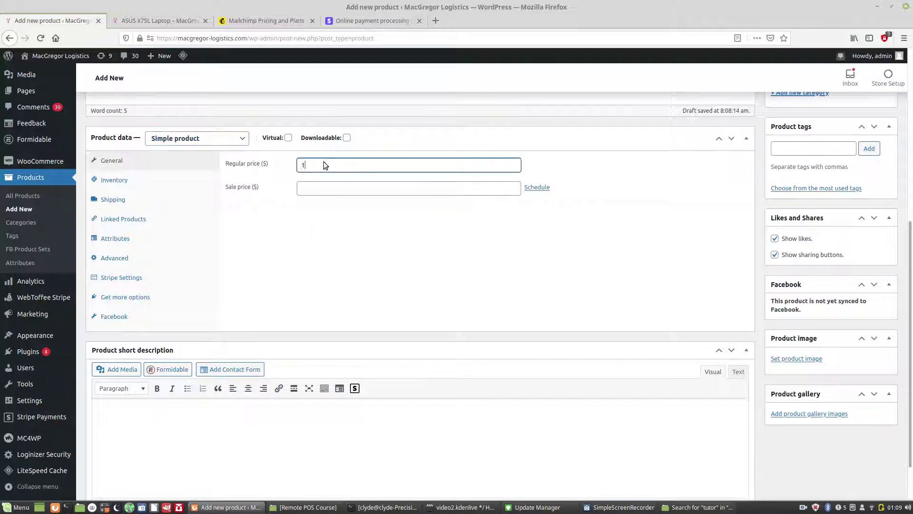
type("500.00")
Step: Pick sale dates 2021-04-29 to 2021-05-05, then cancel the sale schedule
left_click(537, 187)
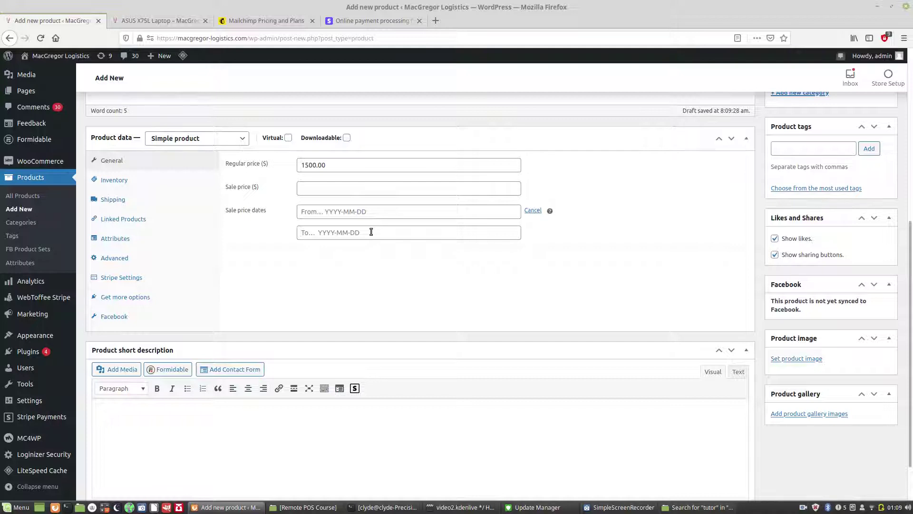
left_click(360, 211)
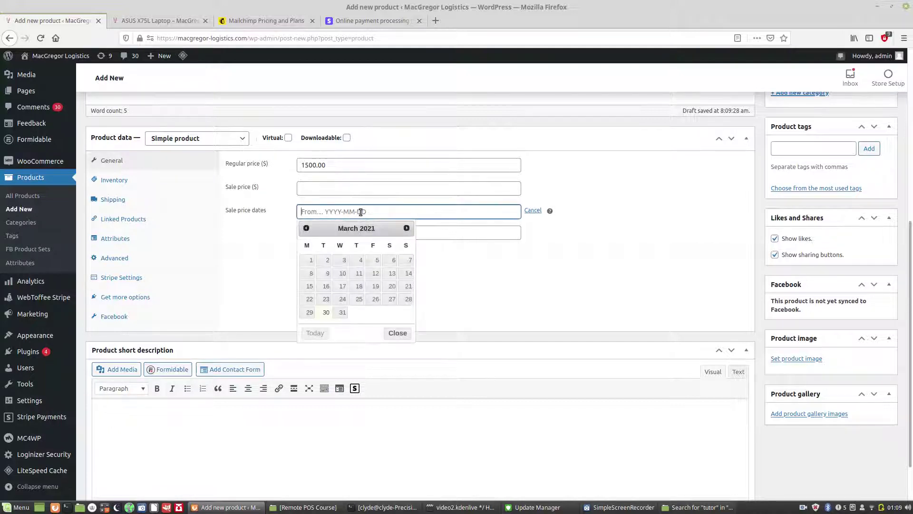
left_click(407, 228)
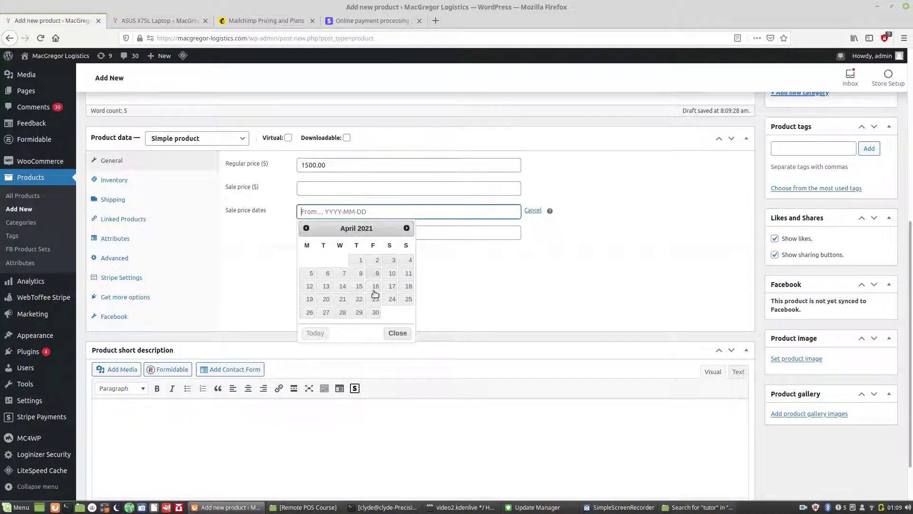
left_click(359, 313)
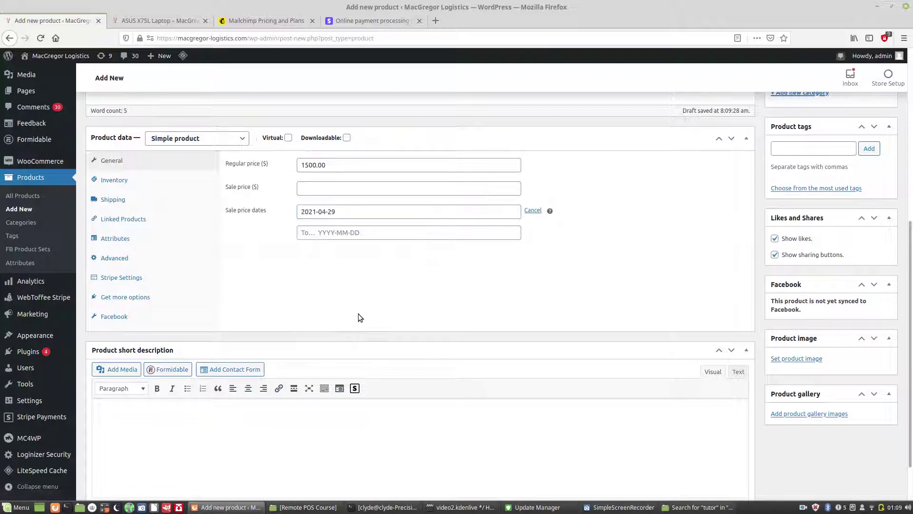
left_click(373, 231)
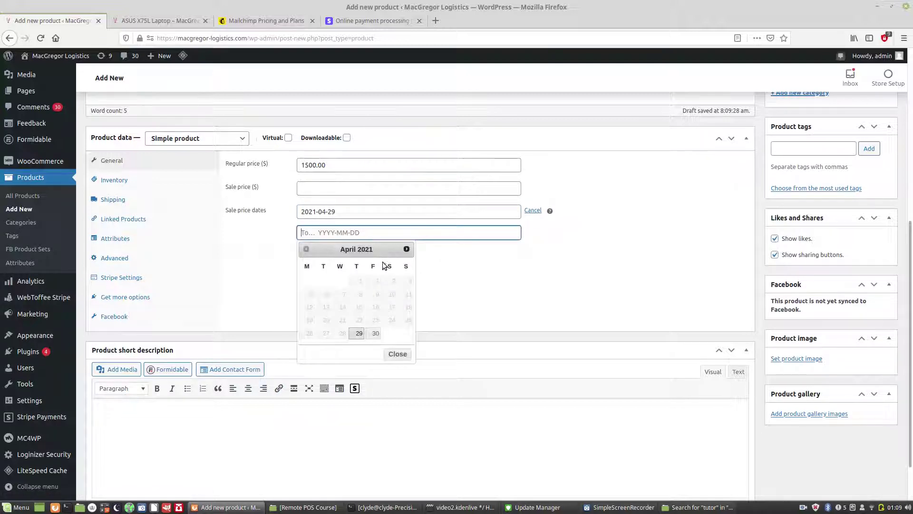
left_click(407, 249)
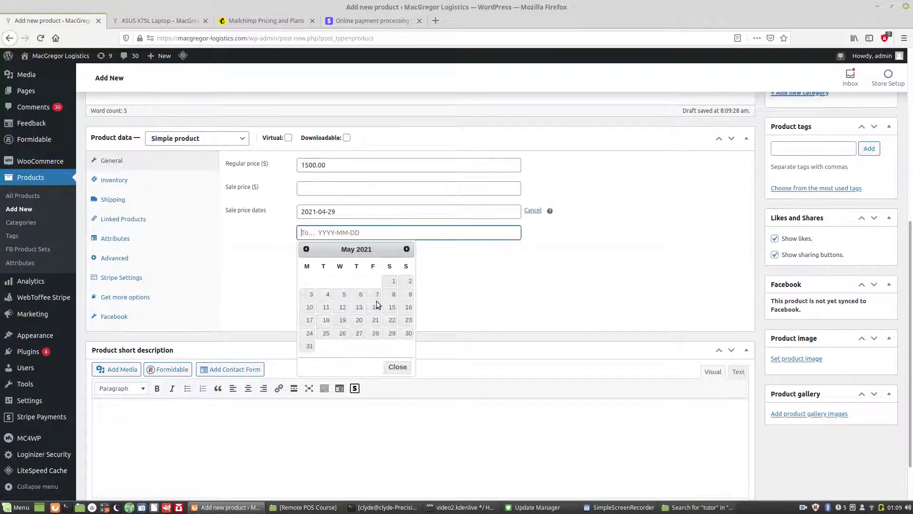
left_click(343, 294)
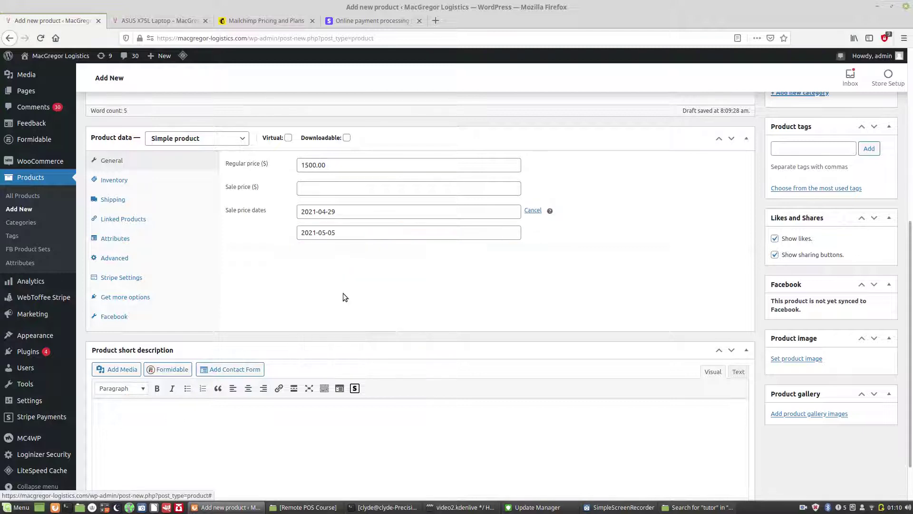
left_click(527, 210)
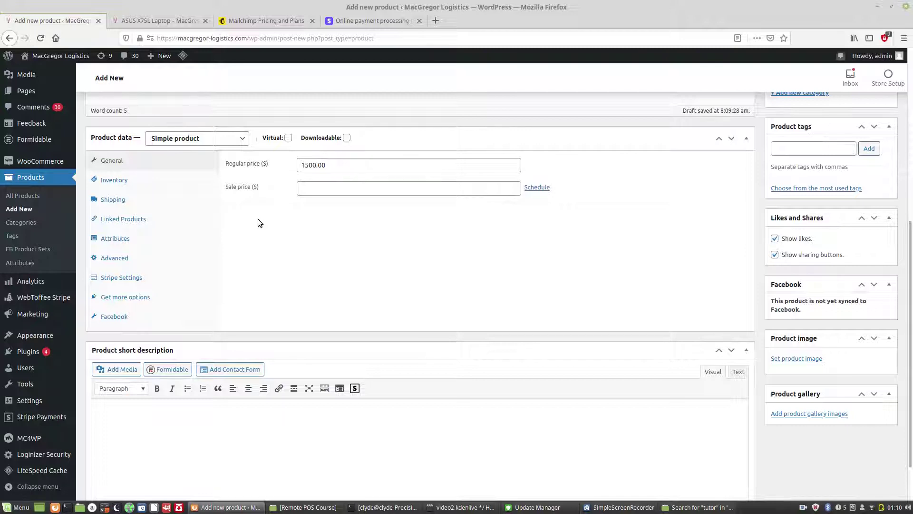
left_click(115, 180)
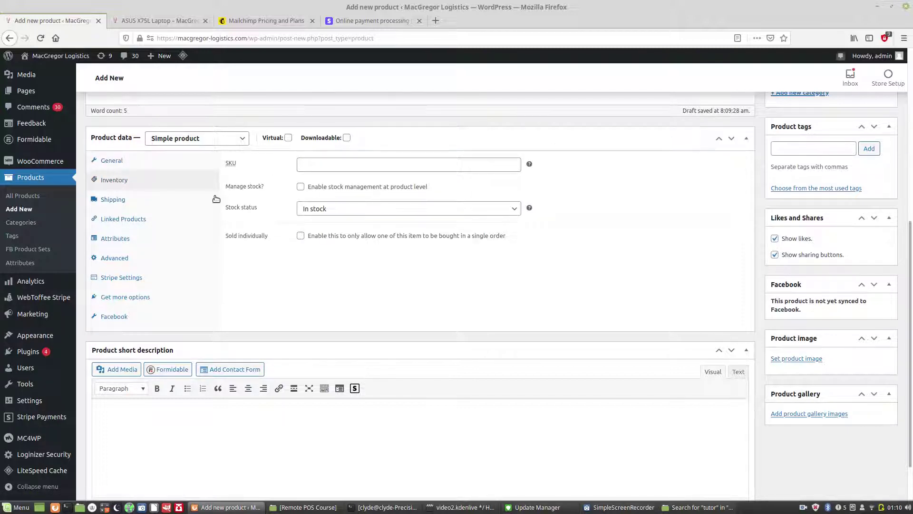
Step: Set the product's shipping to weight 3 kg and 18 × 12 × 1.5 cm, with no shipping class
left_click(126, 203)
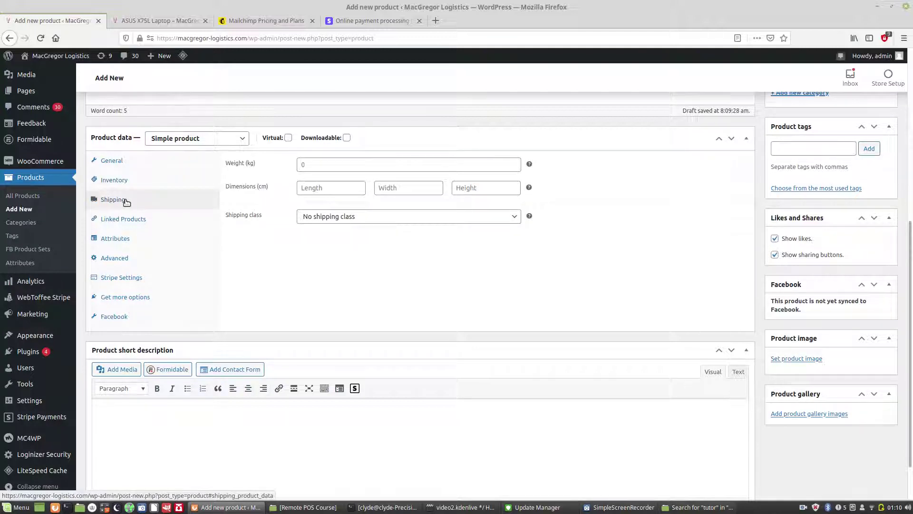
left_click(312, 165)
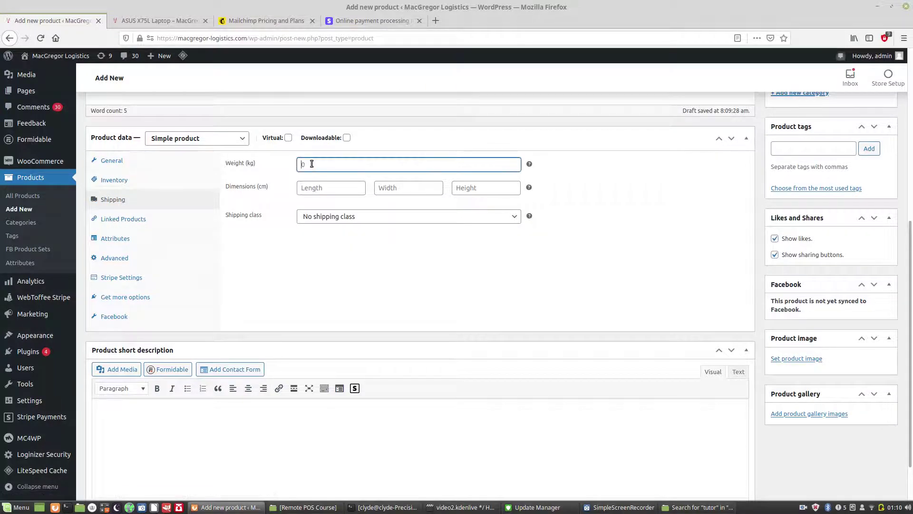
type("3")
left_click(324, 186)
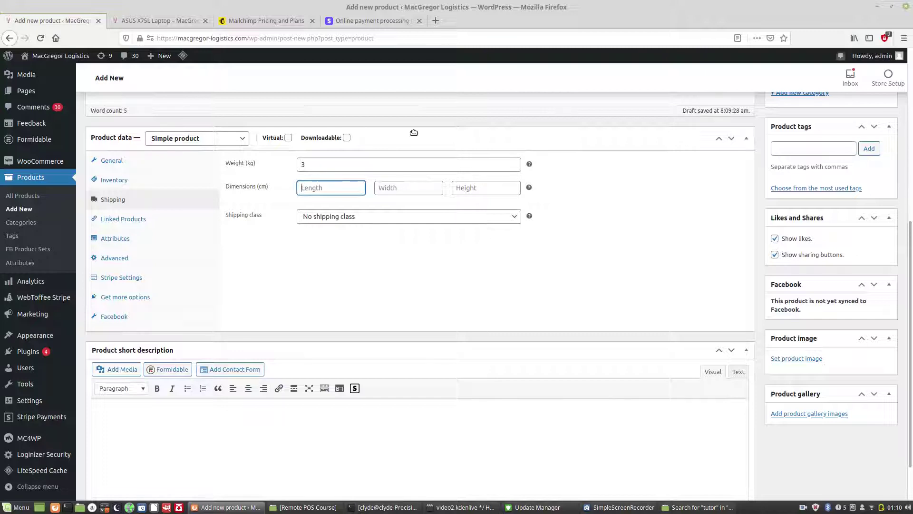
type("18")
left_click(408, 190)
type("12")
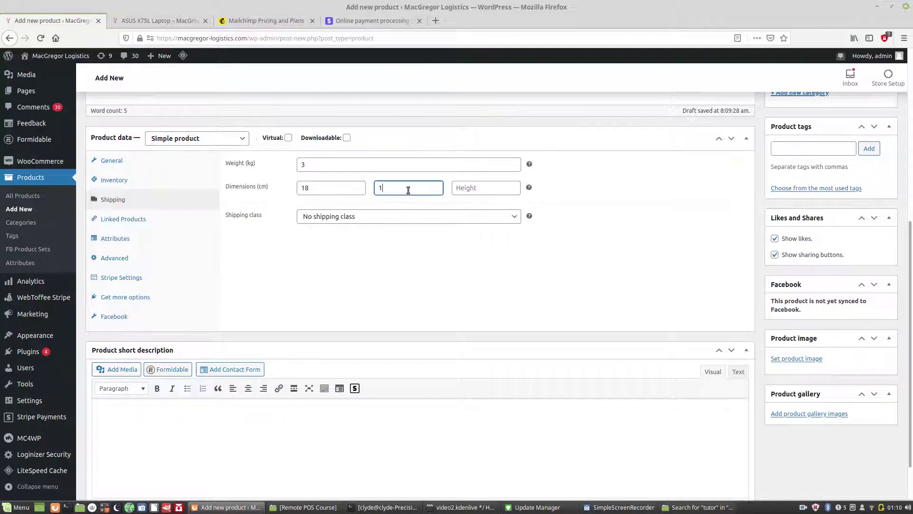
left_click(469, 186)
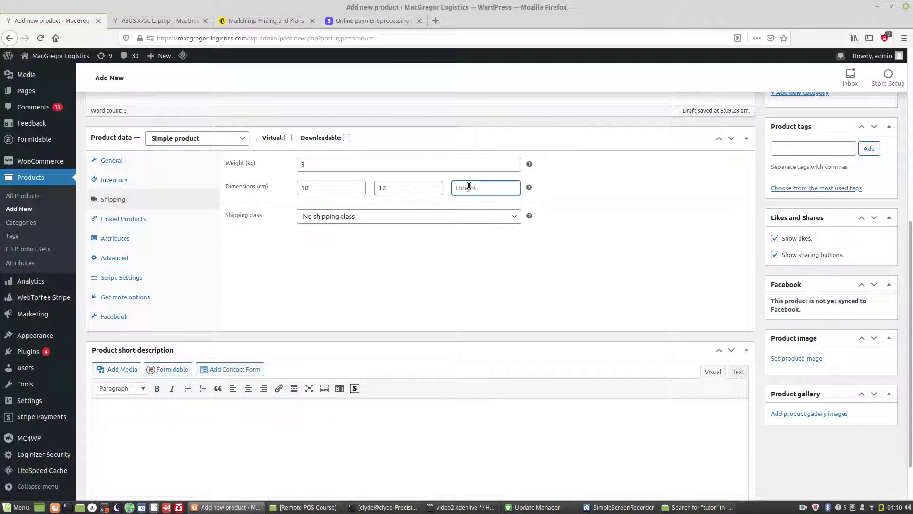
type("1.5")
left_click(345, 216)
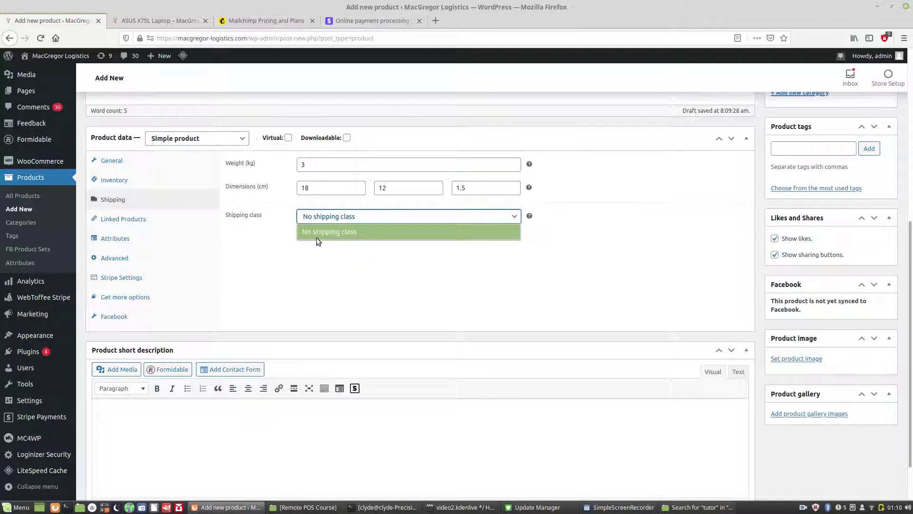
left_click(158, 219)
left_click(137, 218)
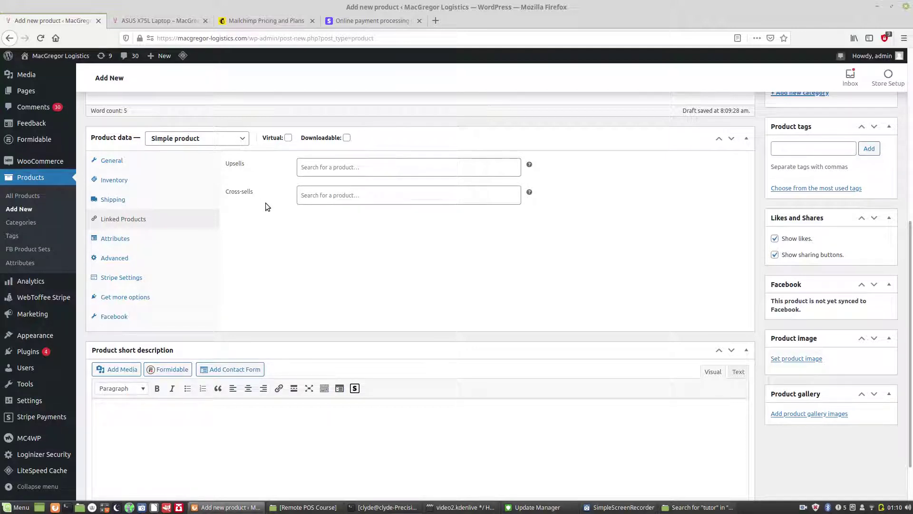
mouse_move(529, 163)
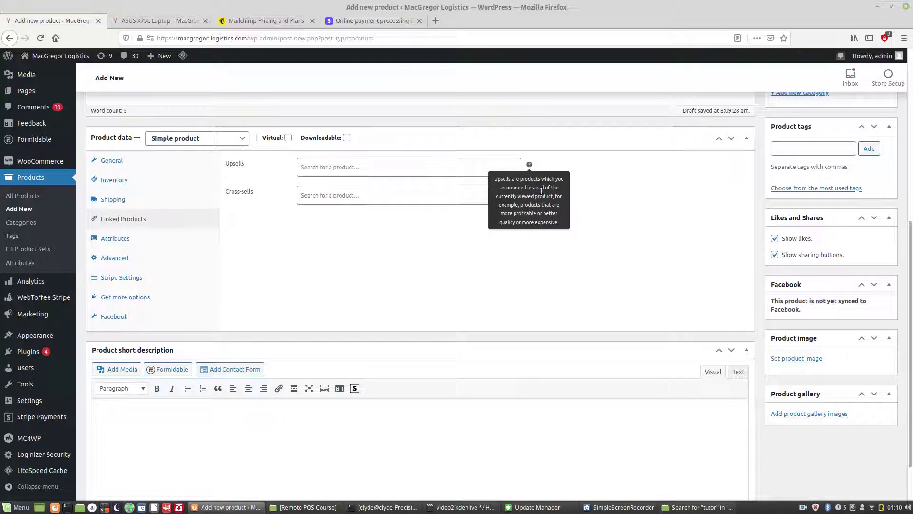
mouse_move(531, 190)
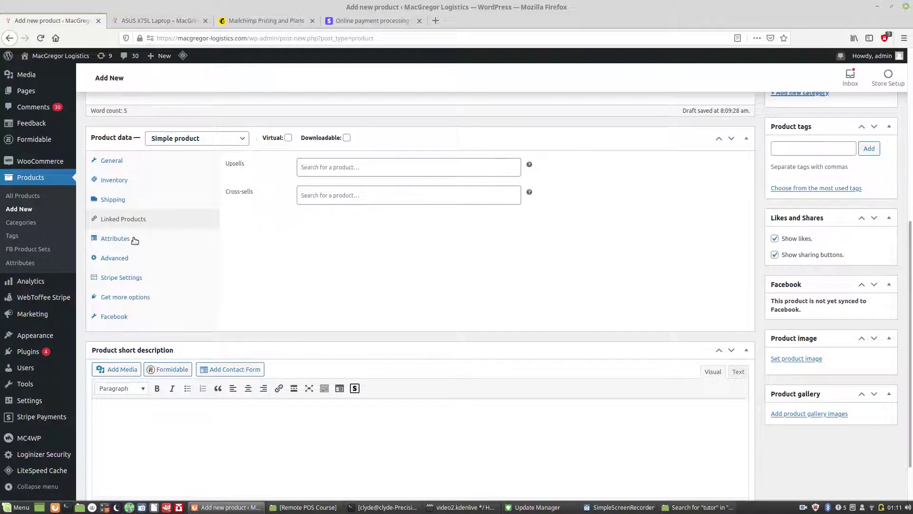
Step: Show the product's Stripe Settings, with Apple Pay, Google Pay and Payment Request options
left_click(135, 279)
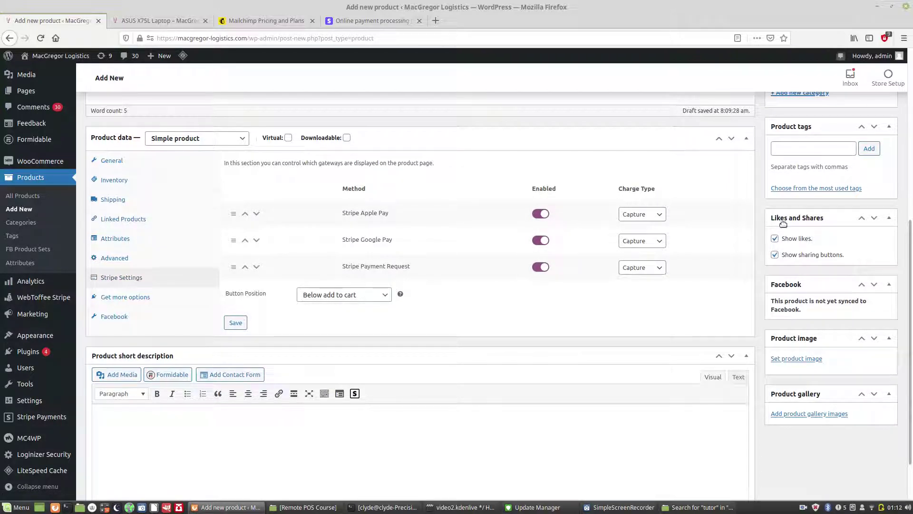
scroll(531, 301, "down", 2)
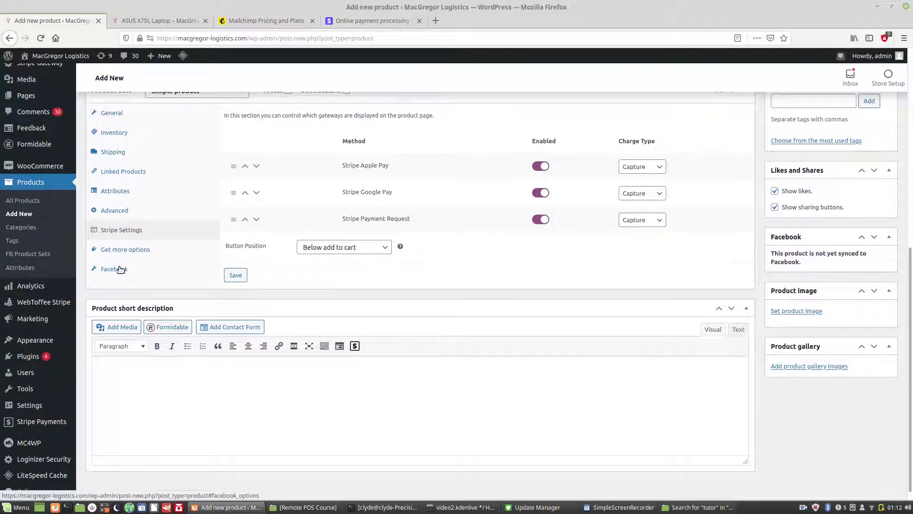
Step: Check the product's Facebook tab, leaving Facebook sync at 'Sync and show in catalog'
left_click(119, 267)
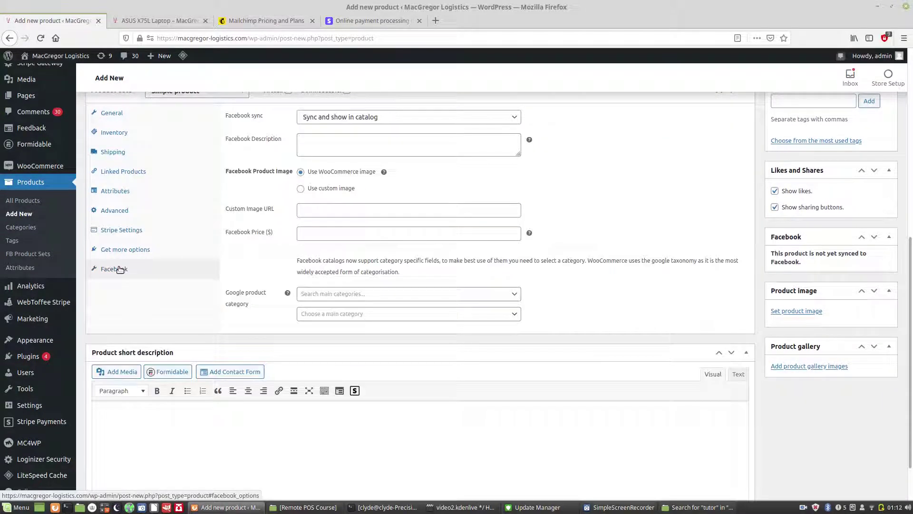
left_click(449, 118)
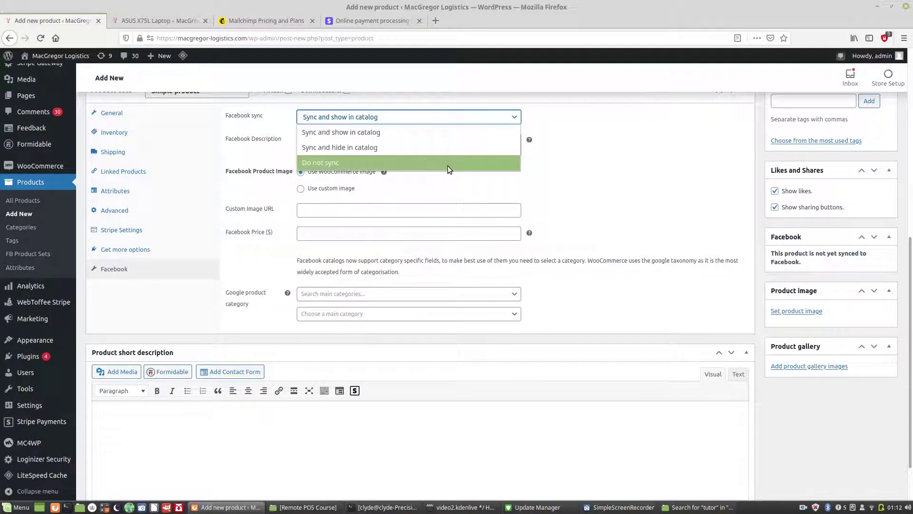
left_click(598, 142)
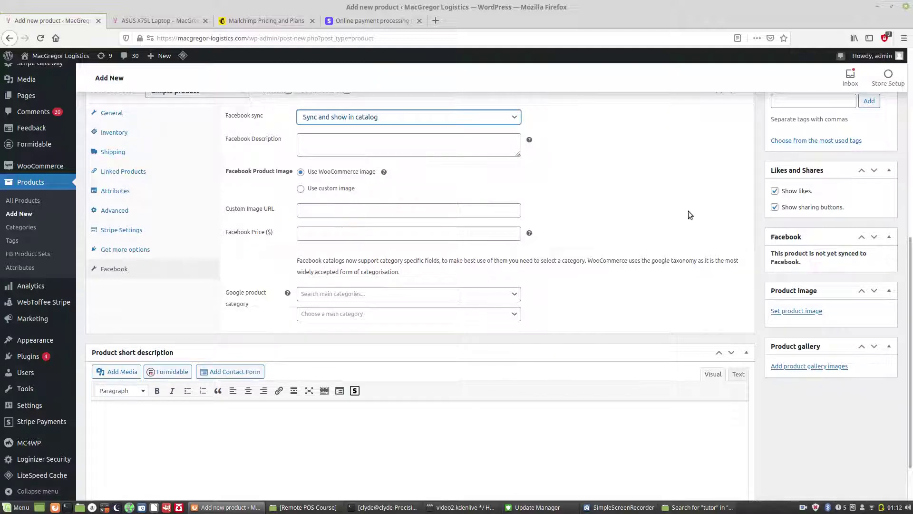
left_click_drag(910, 251, 910, 284)
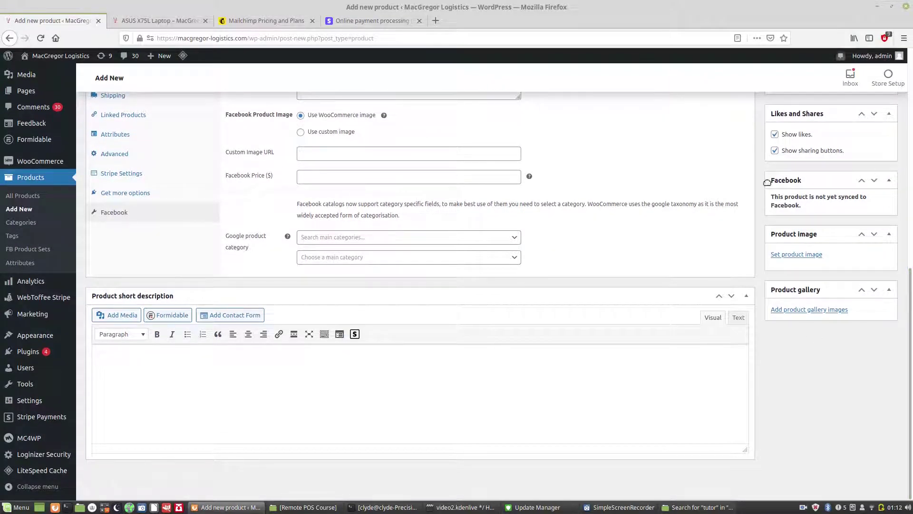
left_click_drag(907, 355, 902, 233)
scroll(811, 335, "down", 5)
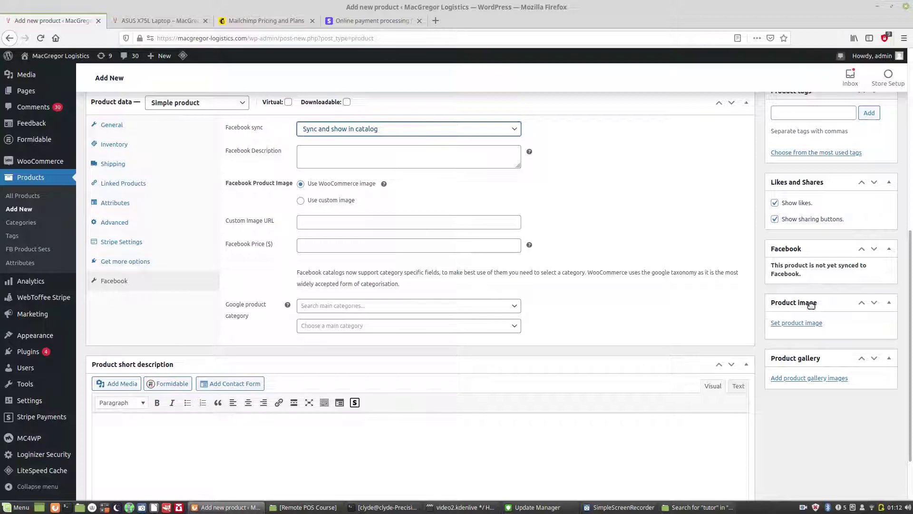
left_click(810, 323)
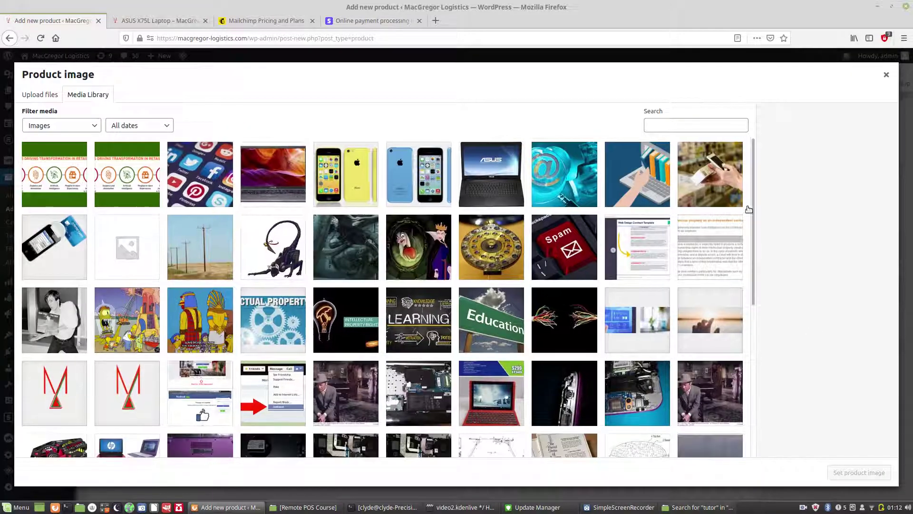
Step: Set the red laptop photo from the Media Library as the gaming laptop's product image
left_click_drag(752, 200, 785, 246)
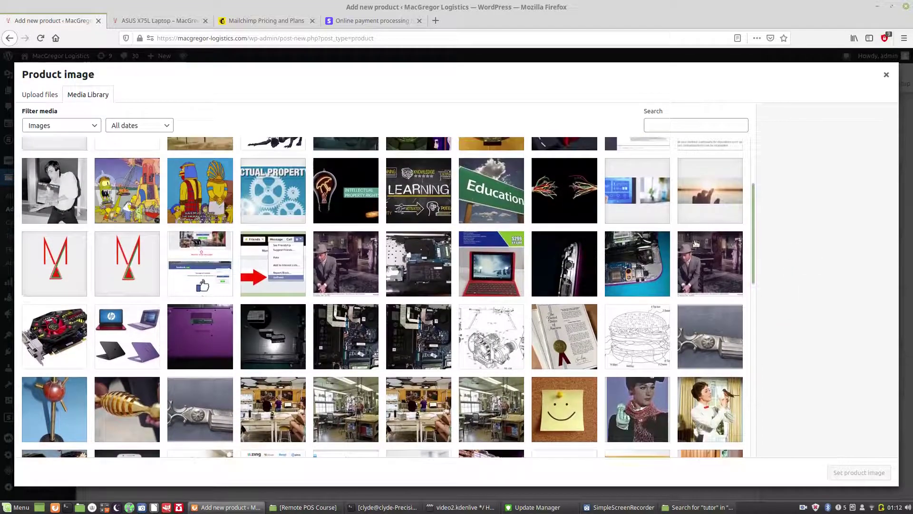
left_click(505, 267)
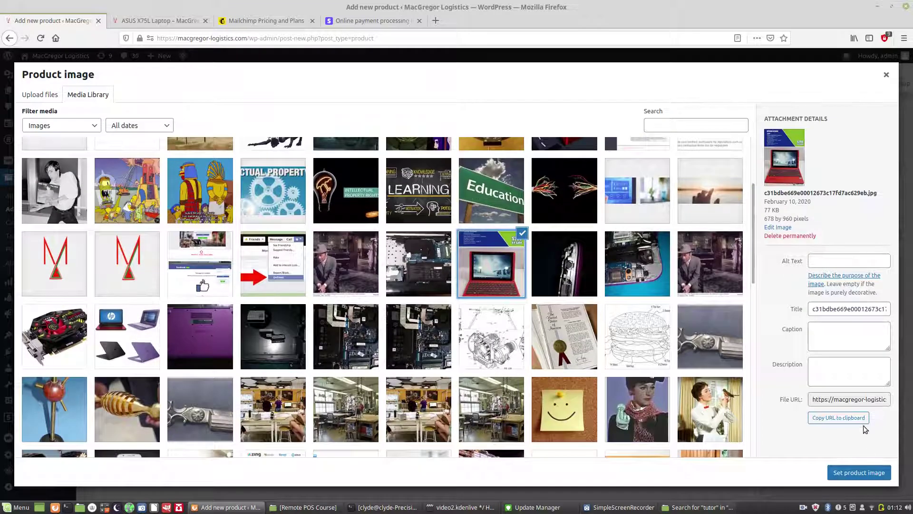
left_click(868, 474)
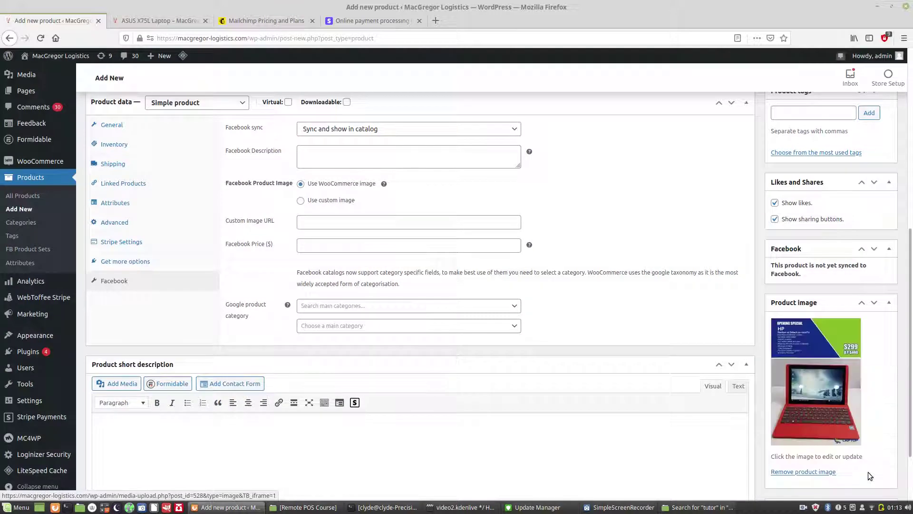
scroll(911, 413, "down", 3)
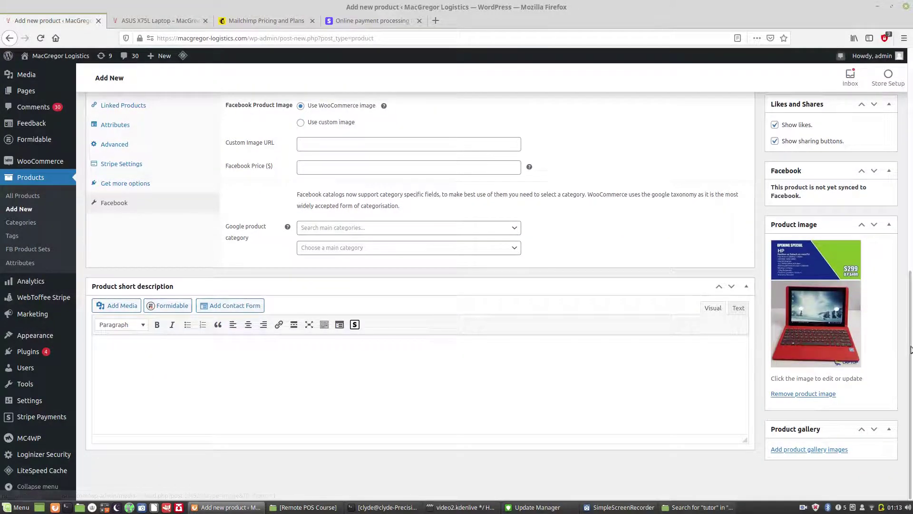
scroll(562, 175, "up", 10)
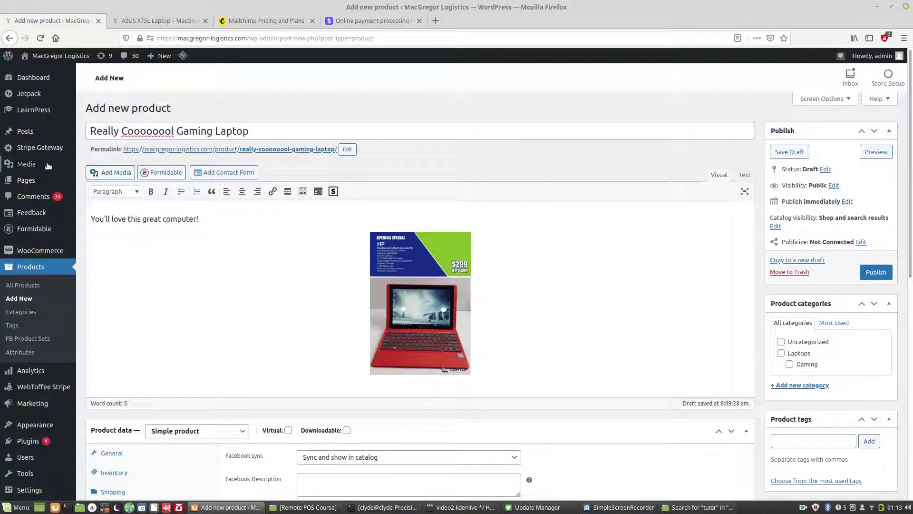
mouse_move(27, 165)
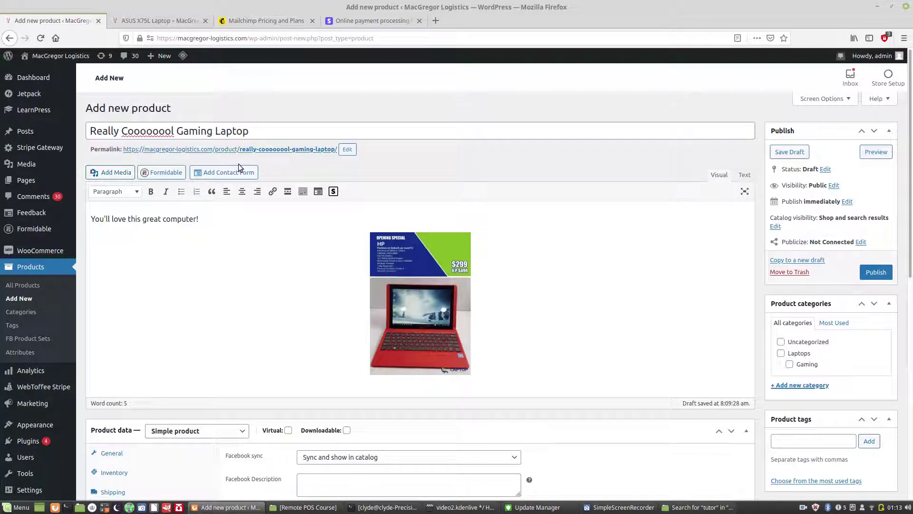
left_click_drag(910, 230, 912, 481)
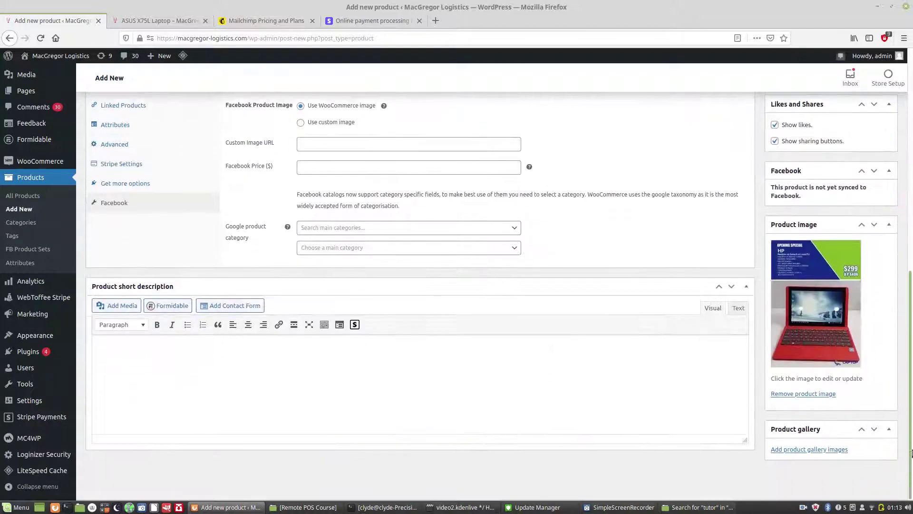
left_click(807, 359)
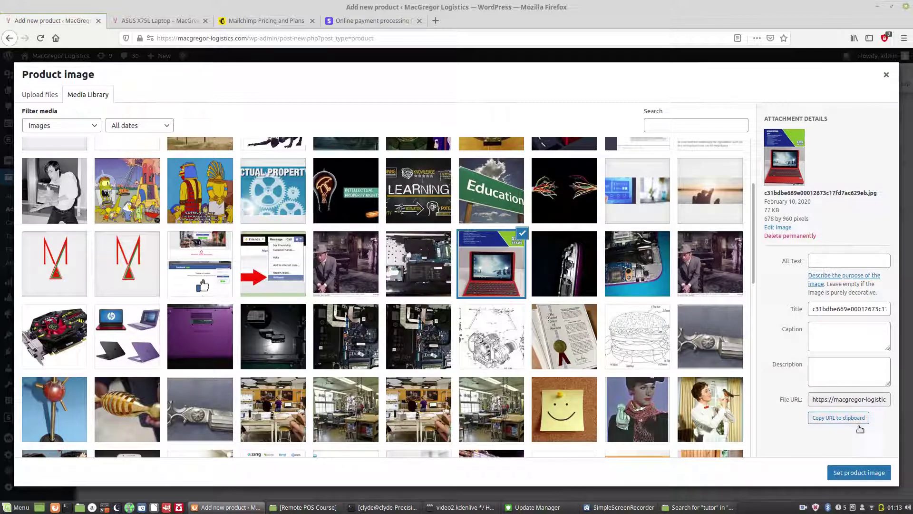
left_click(869, 473)
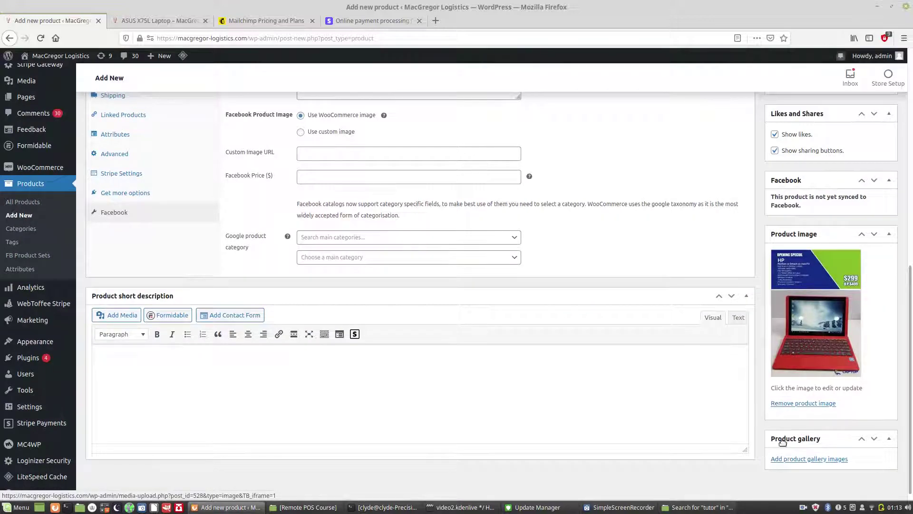
left_click_drag(910, 280, 910, 211)
Step: Add the product tags gaming laptop, MacGregor Logistics, laptop and computer
left_click(812, 174)
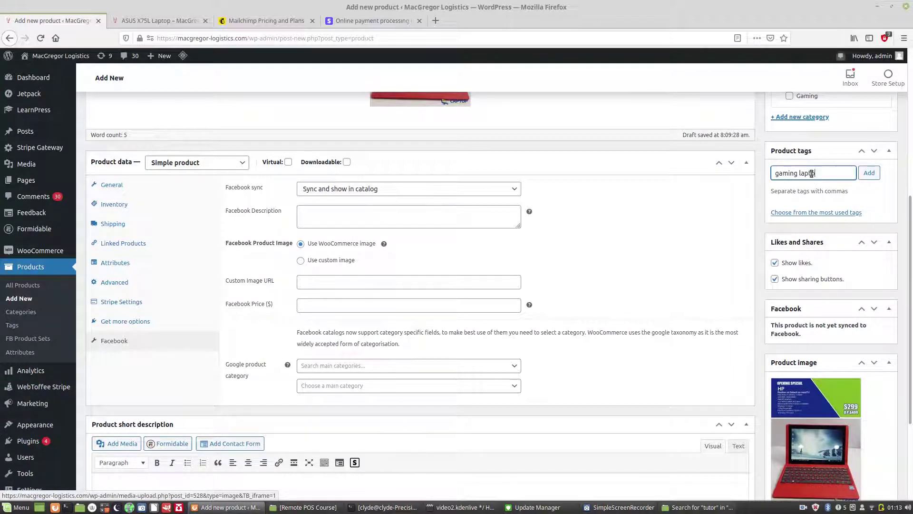
type("gaming laptop, MacGregor Logistics")
left_click(868, 173)
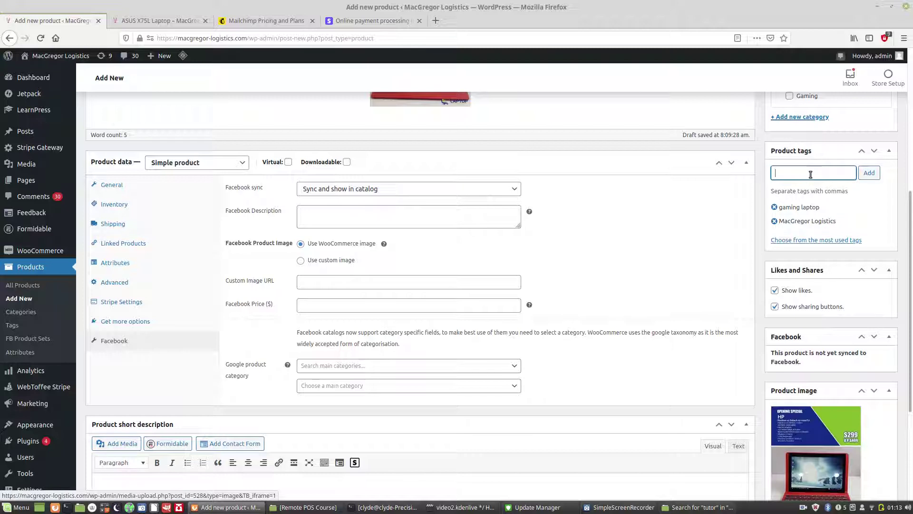
type(", computer,")
left_click(869, 173)
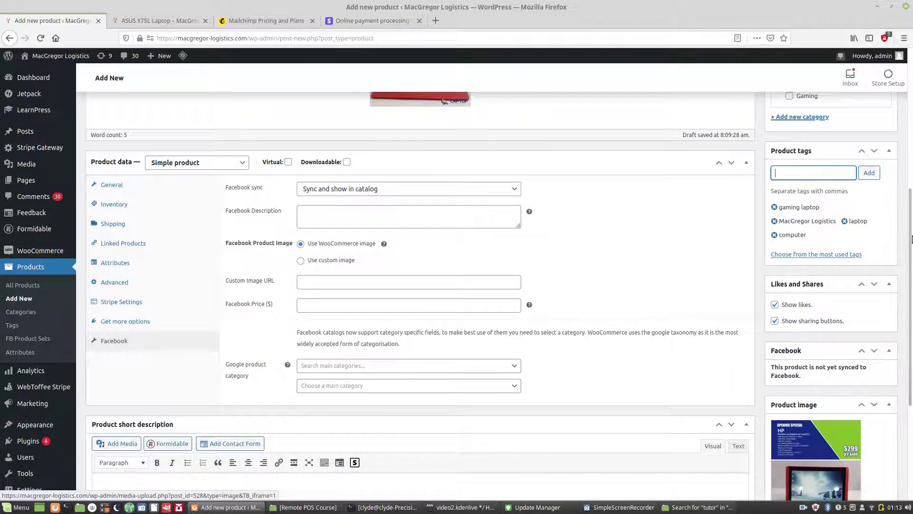
left_click_drag(911, 239, 909, 86)
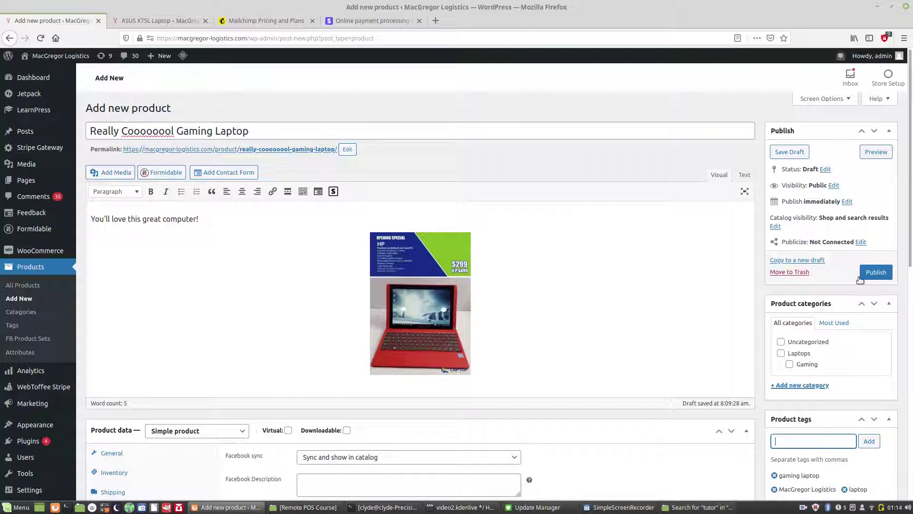
Step: Publish the gaming laptop and confirm the Shop page lists it at $1,500.00
left_click(797, 343)
left_click(882, 273)
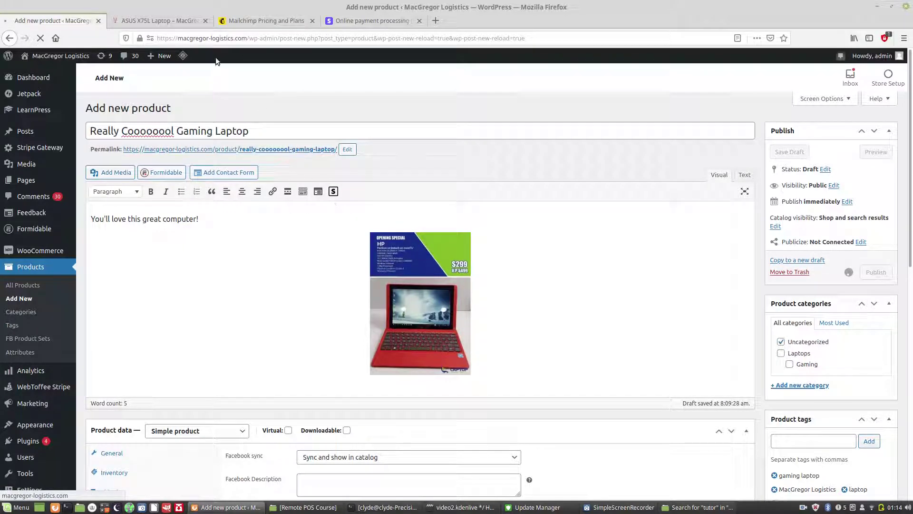
left_click(166, 20)
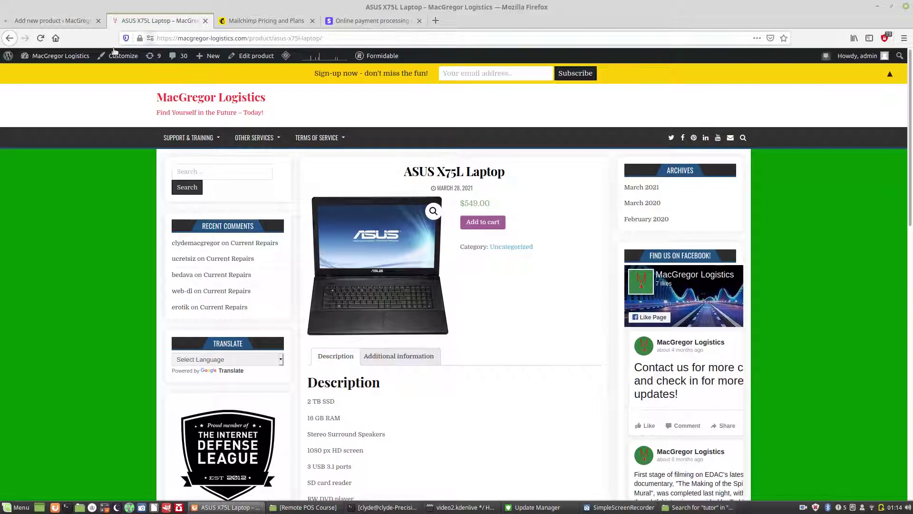
left_click(40, 38)
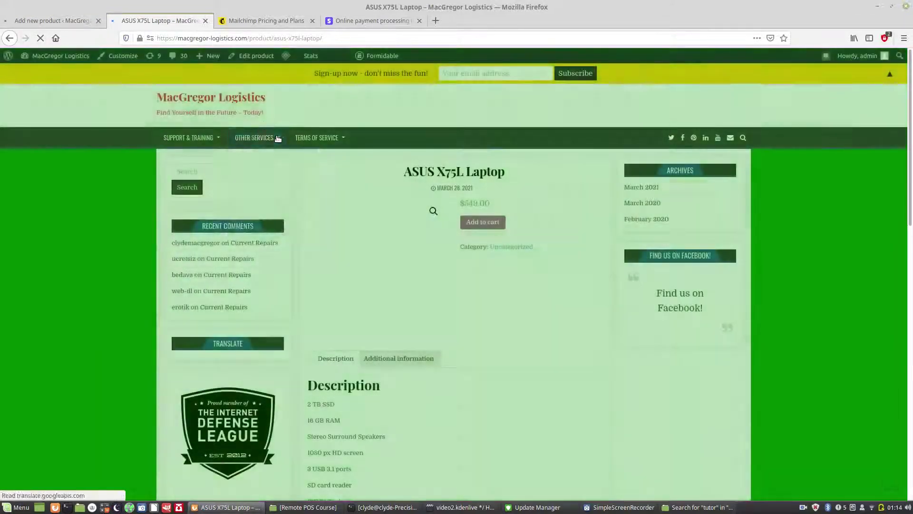
mouse_move(278, 138)
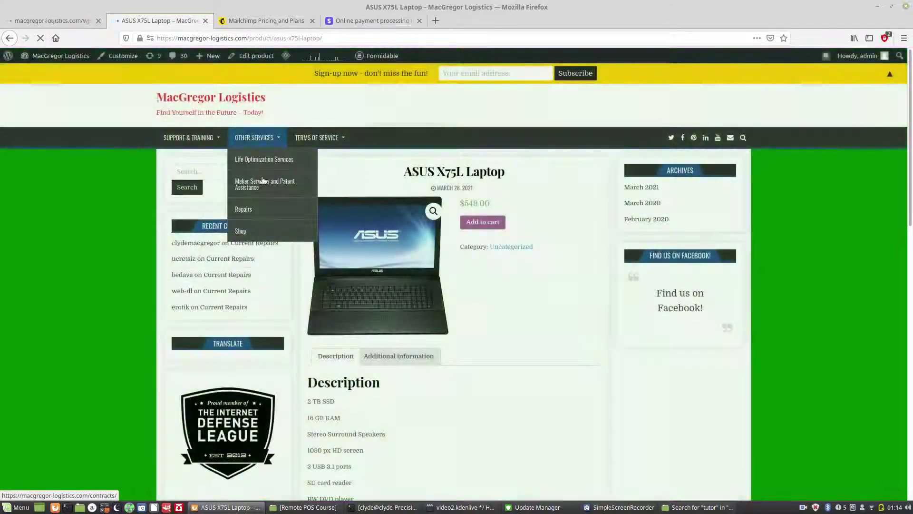
left_click(248, 230)
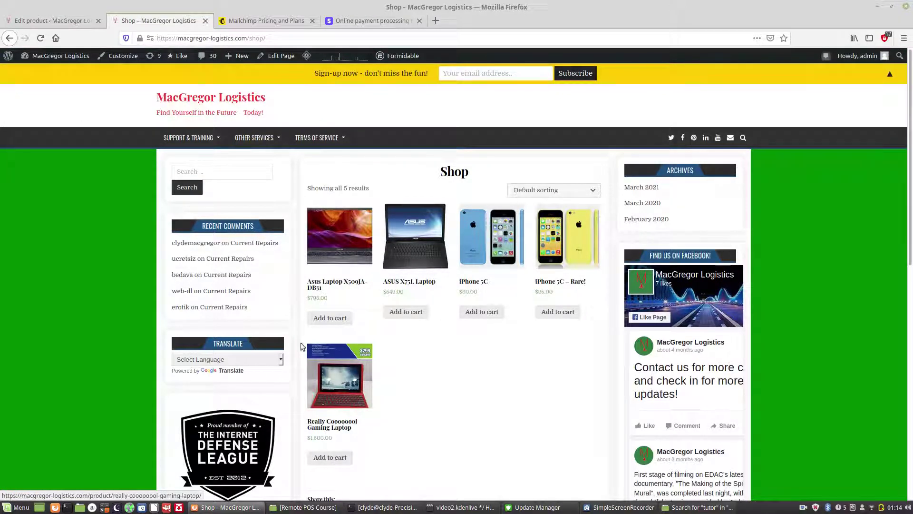
left_click(52, 21)
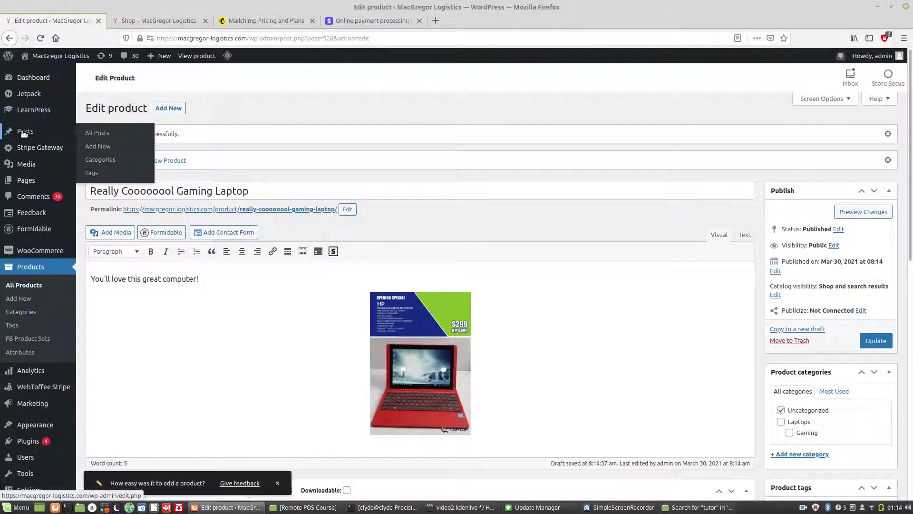
Step: Open Posts > All Posts from the admin sidebar
mouse_move(26, 181)
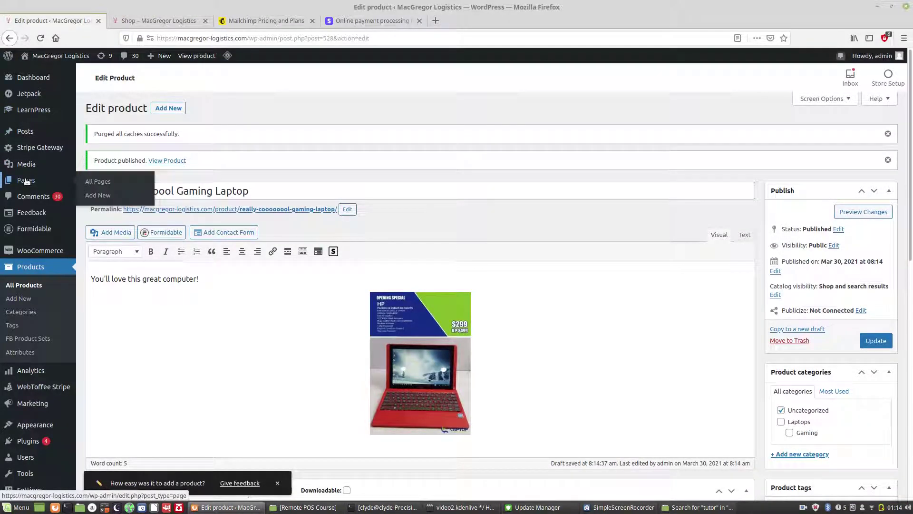
mouse_move(23, 129)
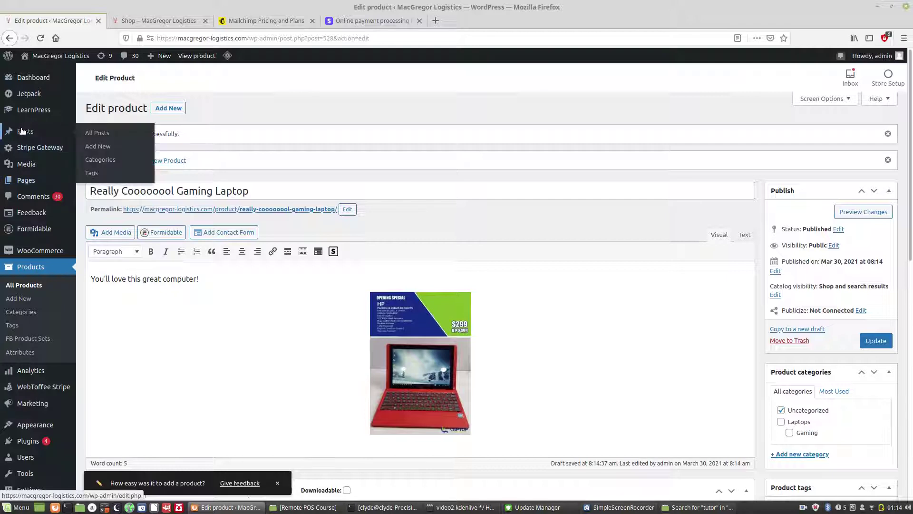
left_click(98, 134)
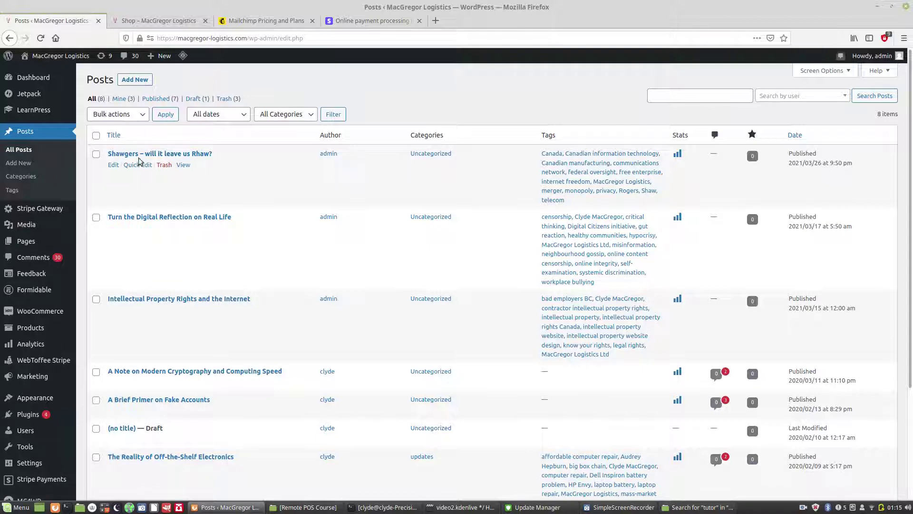
Step: Open 'Shawgers – will it leave us Rhaw?' in the post editor and scroll through it
left_click(113, 165)
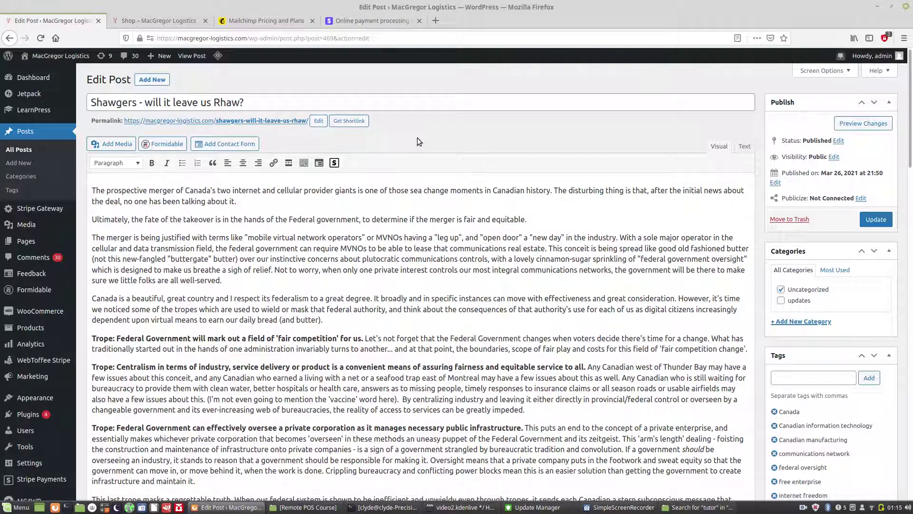
left_click_drag(909, 104, 912, 168)
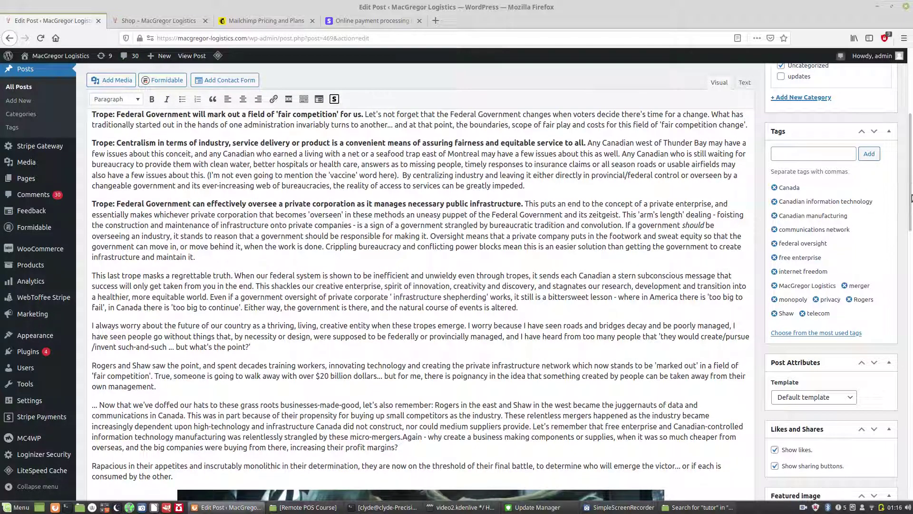
mouse_move(911, 181)
left_mouse_down()
mouse_move(911, 200)
mouse_move(909, 175)
left_mouse_up()
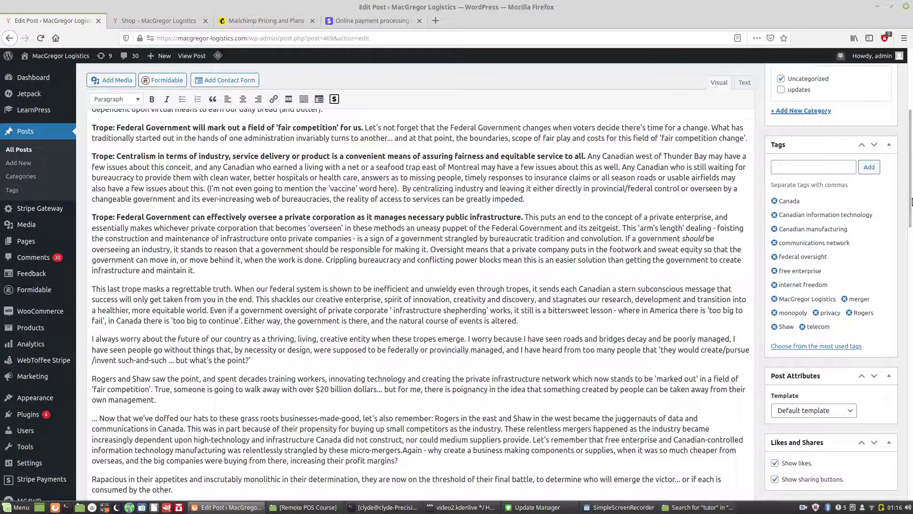
left_click_drag(909, 196, 908, 146)
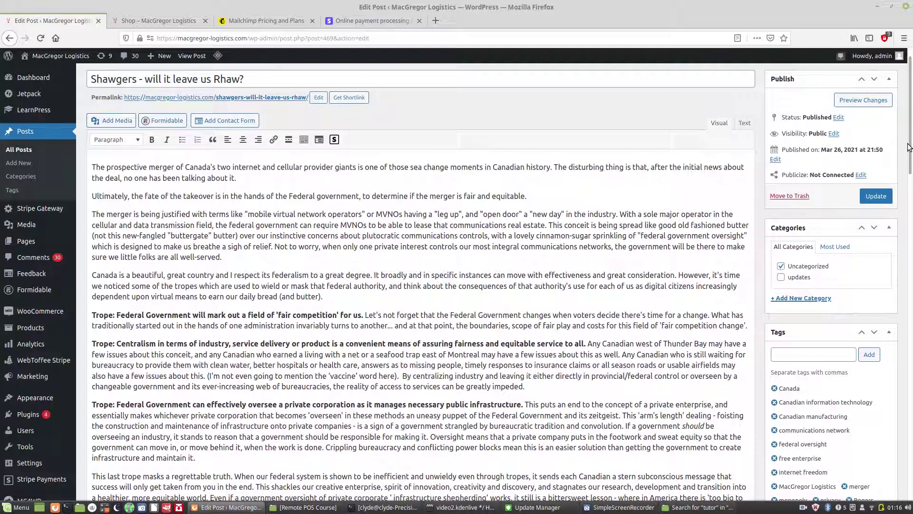
left_click_drag(908, 147, 907, 140)
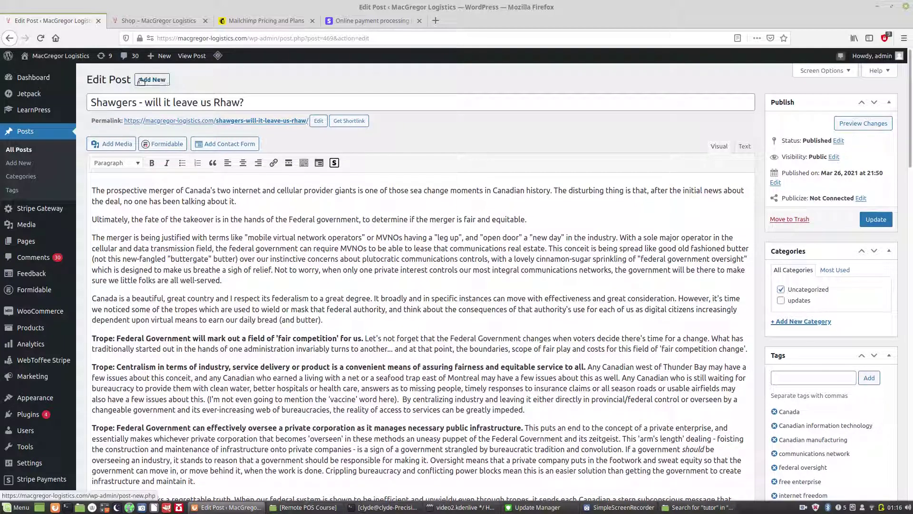
Step: Write the new post 'Awesome Students Learn Wordpress!' with body 'You rock for learning to code with Wordpress!', filed under Uncategorized
left_click(157, 84)
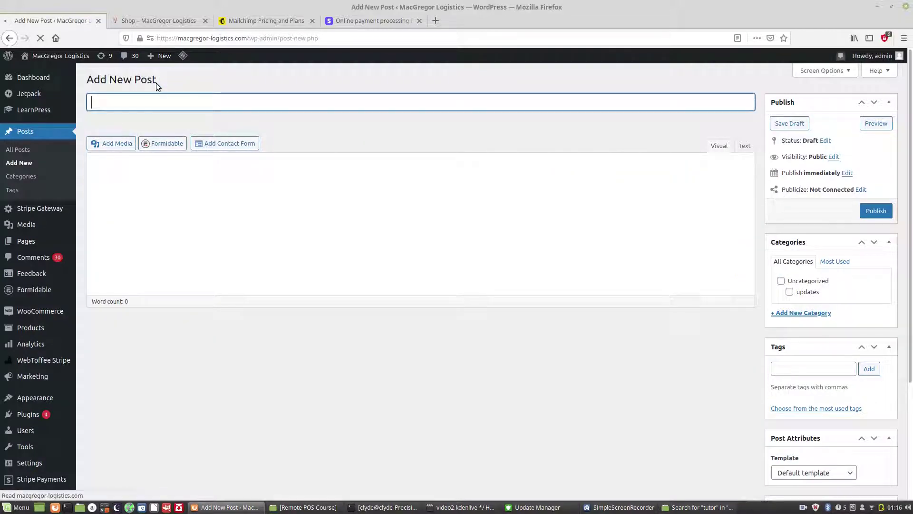
type("A")
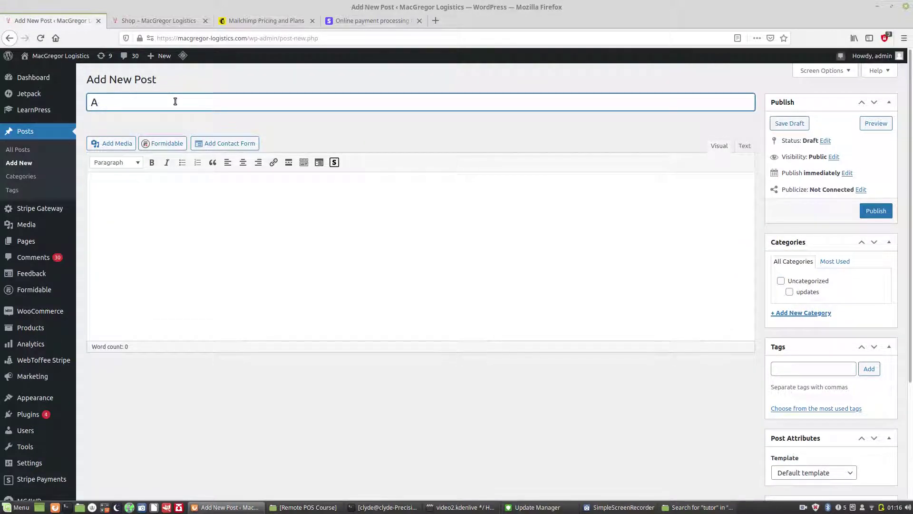
type("wesome St")
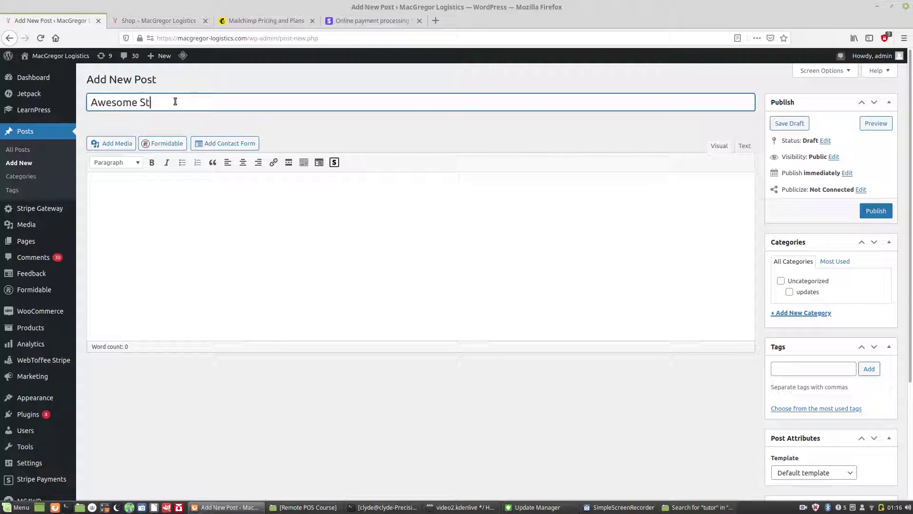
type("udents Learn Wordpress!")
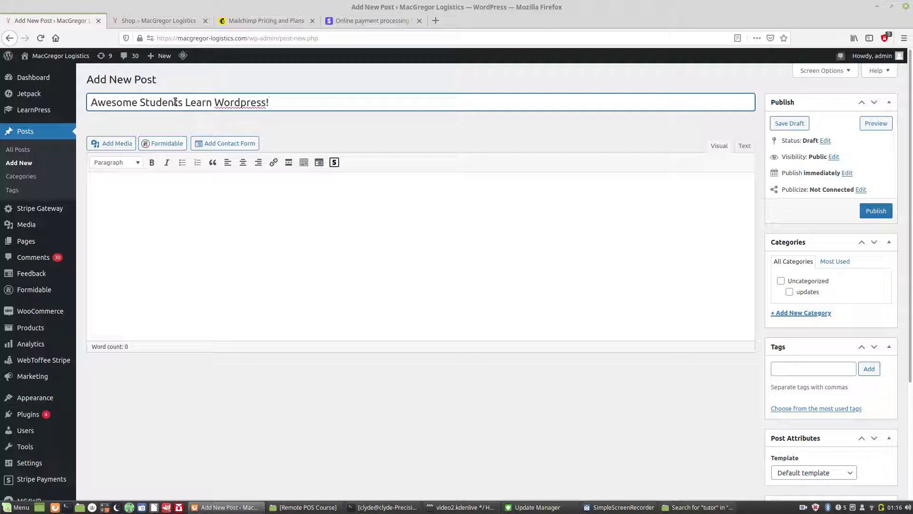
left_click(165, 178)
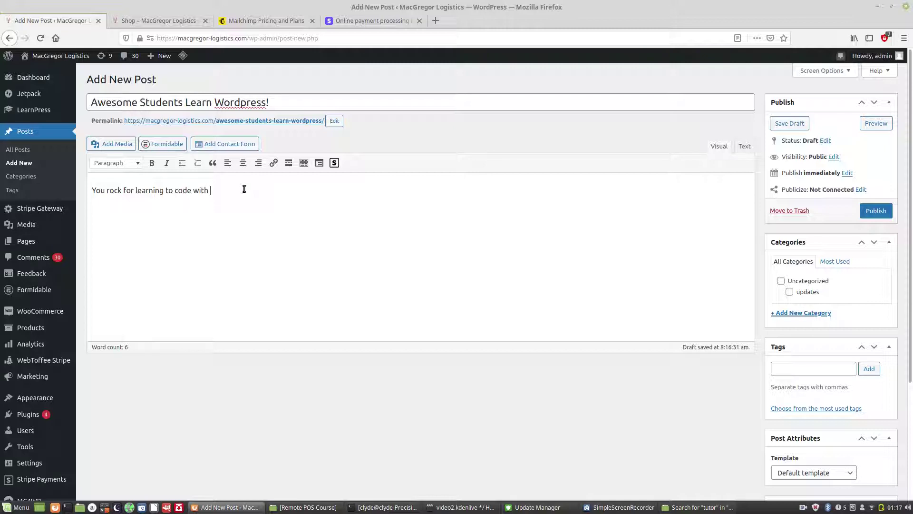
type("ss!")
left_click(782, 281)
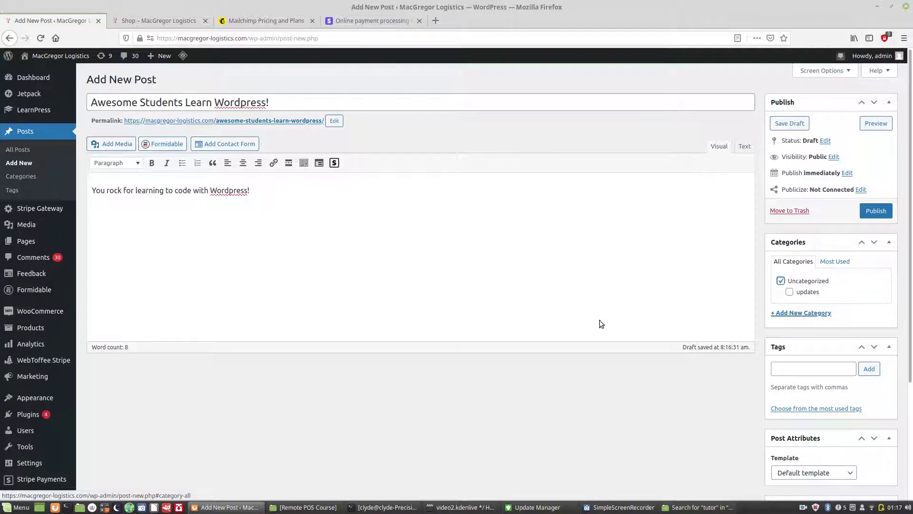
left_click(367, 509)
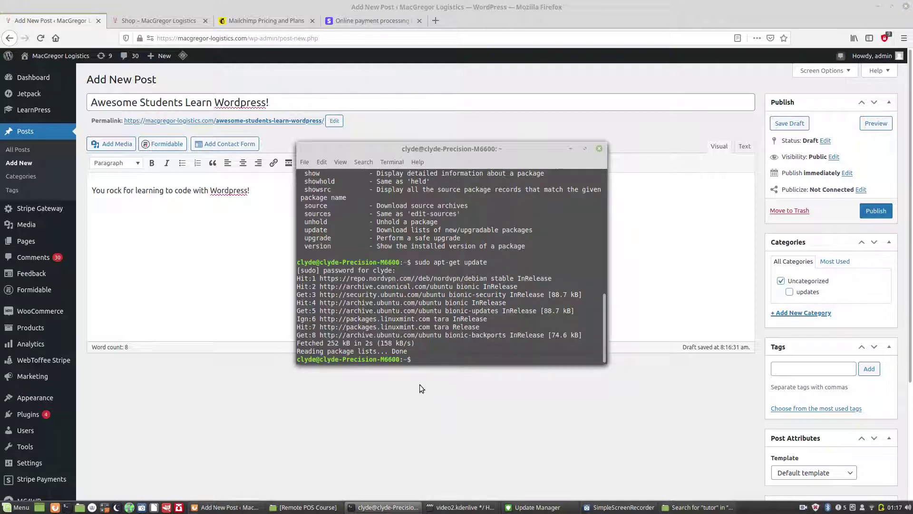
left_click_drag(605, 330, 606, 165)
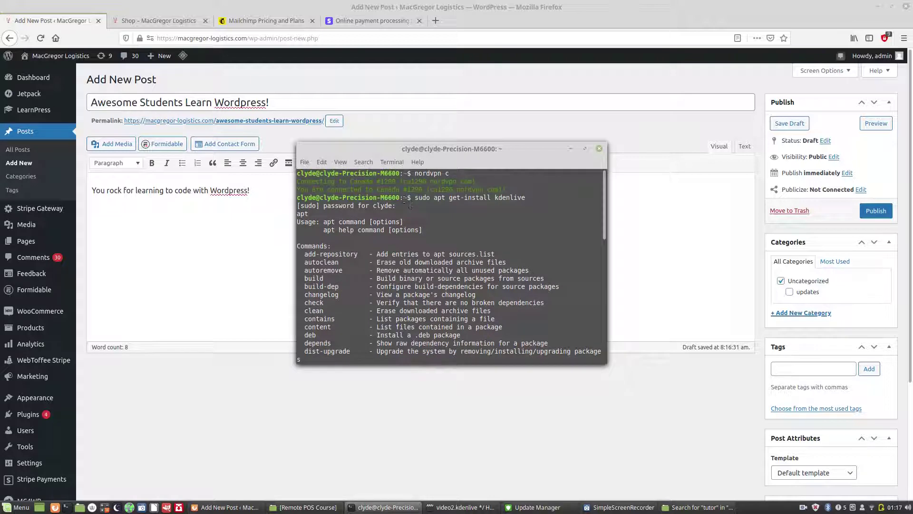
left_click(514, 122)
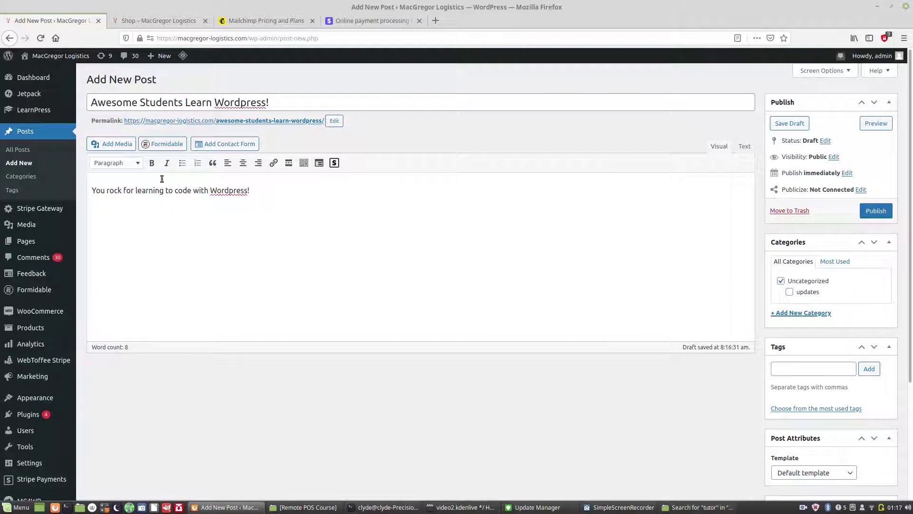
Step: Set e-learning.png from the Media Library as the post's featured image
left_click(743, 146)
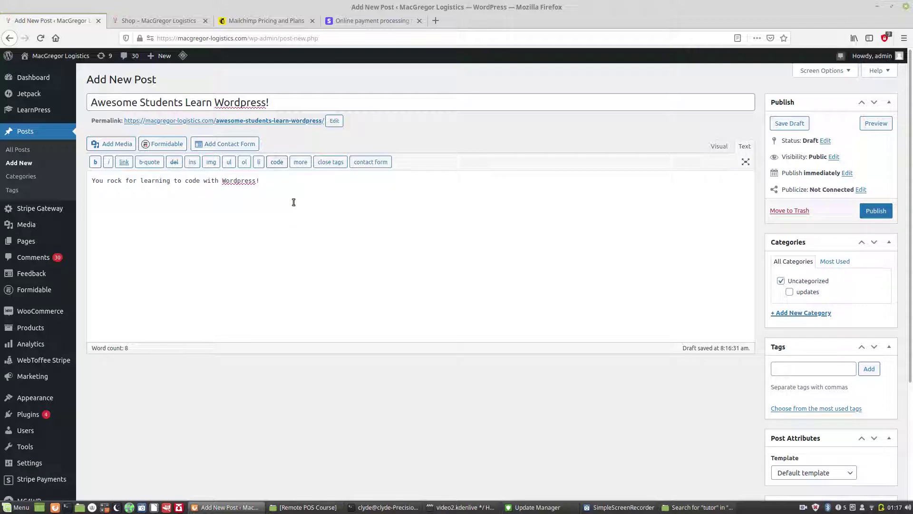
left_click(718, 146)
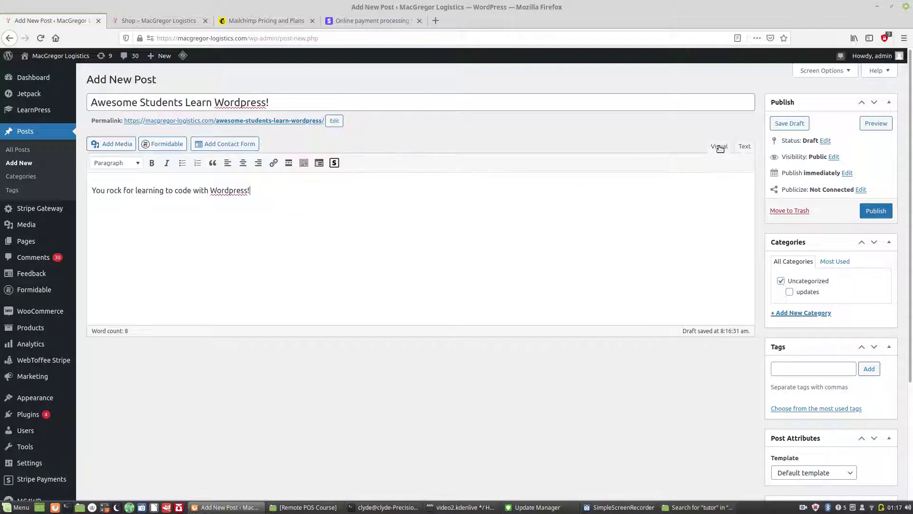
scroll(909, 165, "down", 4)
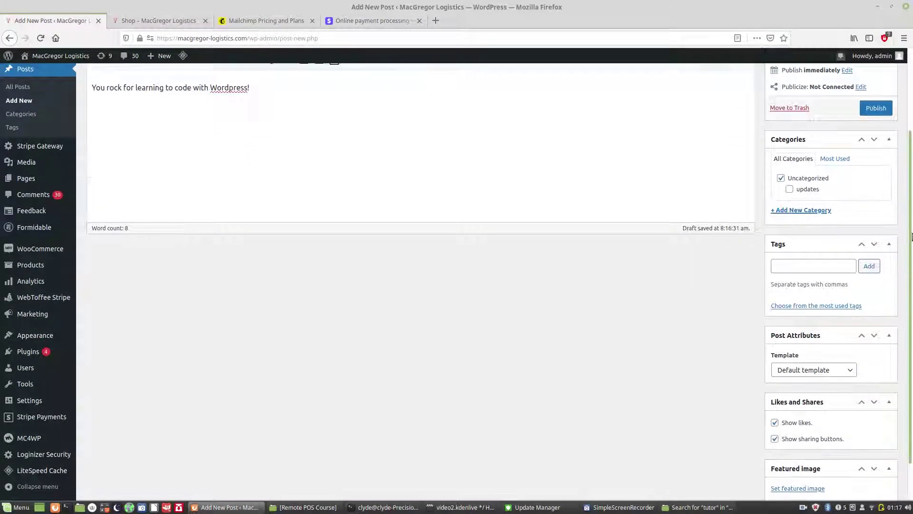
scroll(856, 356, "down", 2)
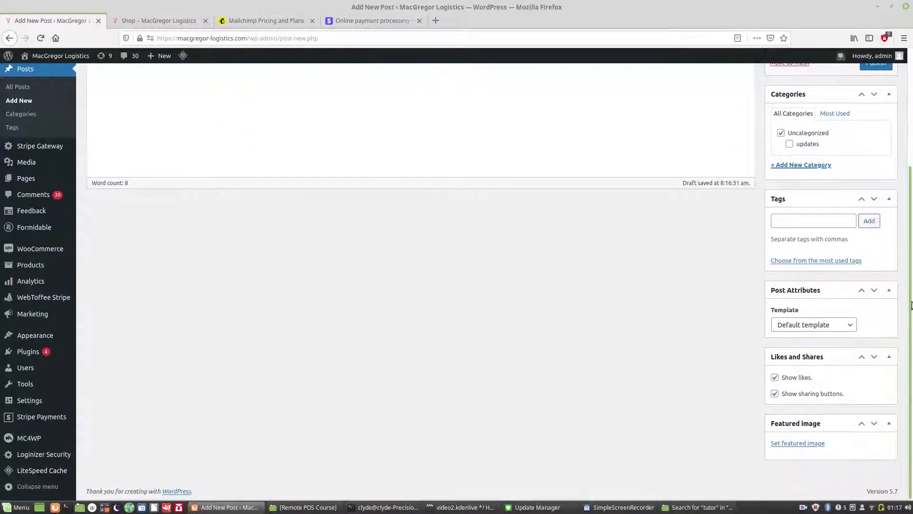
left_click(805, 443)
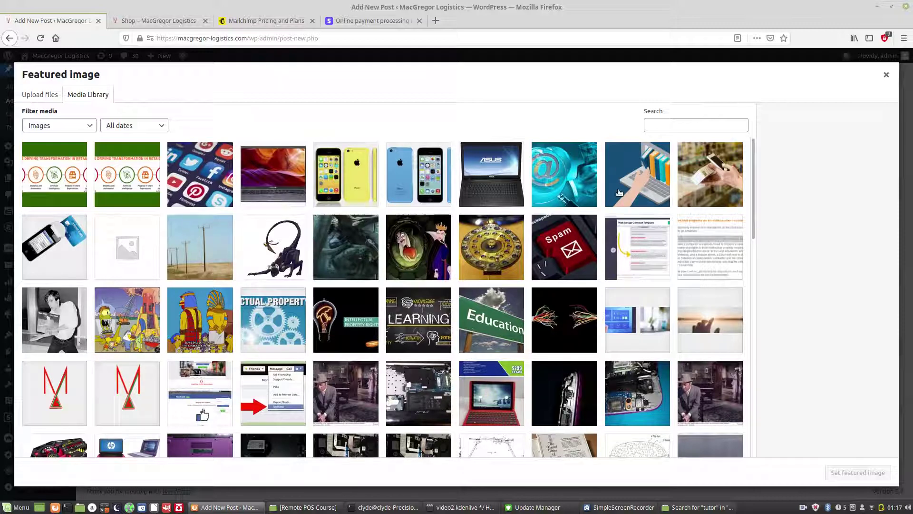
left_click(616, 158)
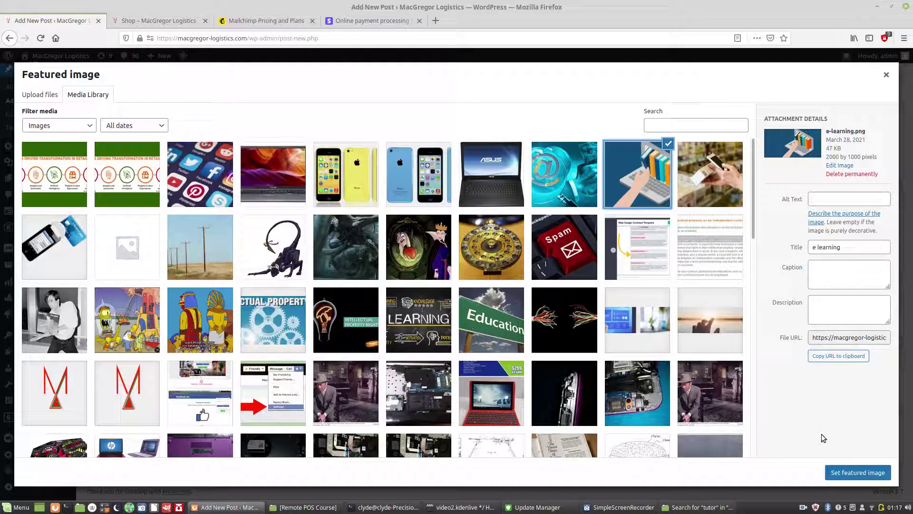
left_click(864, 471)
left_click_drag(911, 409, 903, 267)
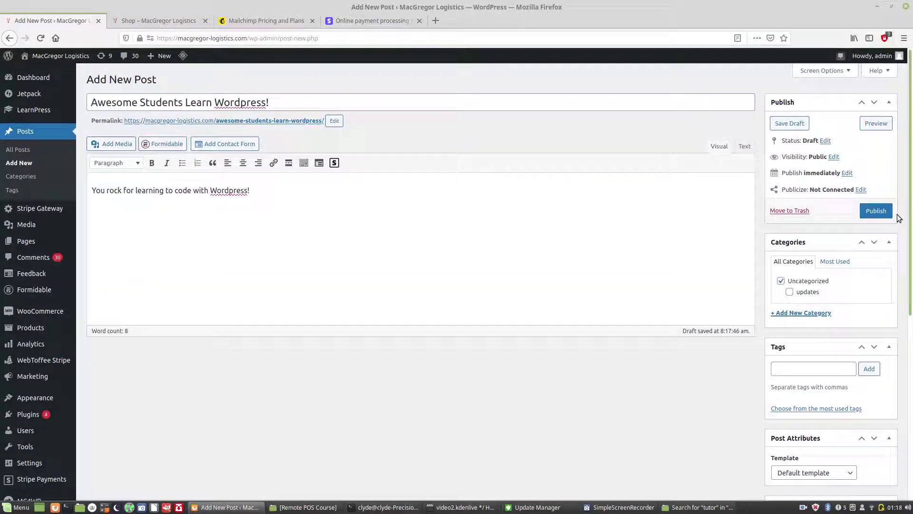
Step: Publish 'Awesome Students Learn Wordpress!' and bring up the MacGregor Logistics Shop page with 5 products
left_click(870, 212)
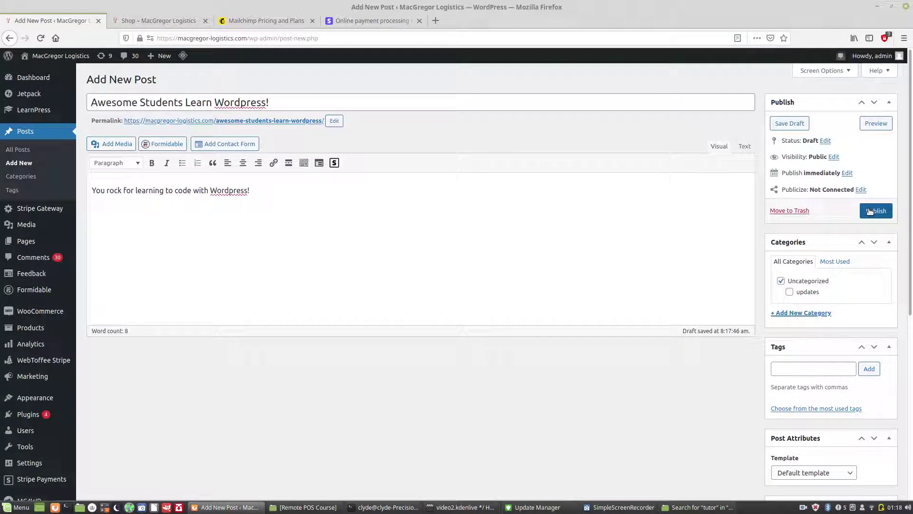
left_click(870, 211)
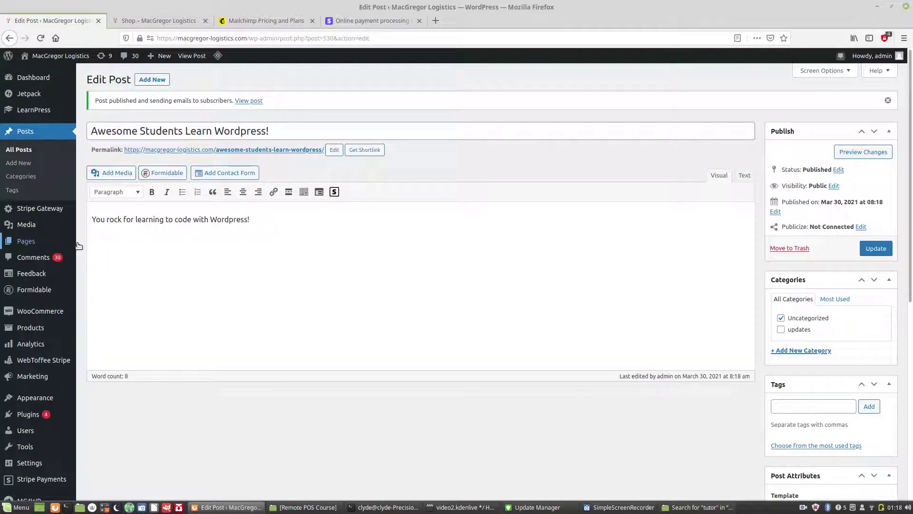
mouse_move(22, 244)
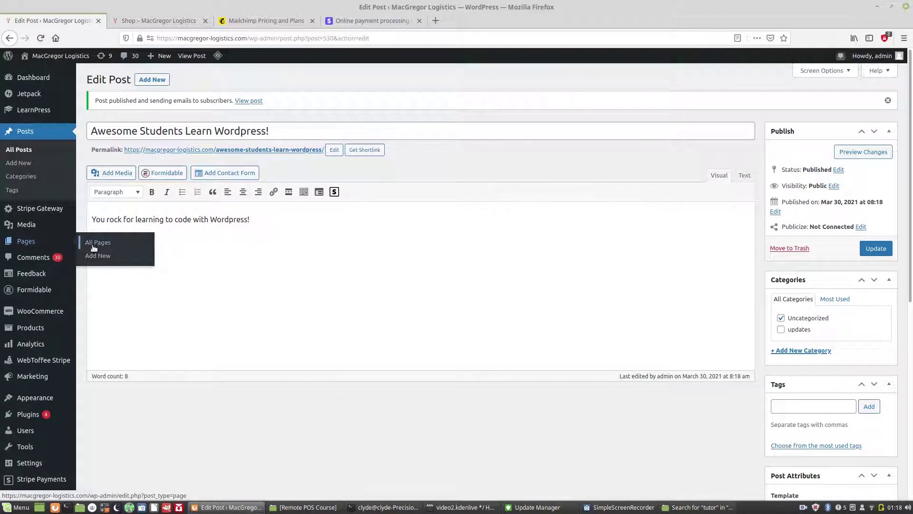
mouse_move(41, 294)
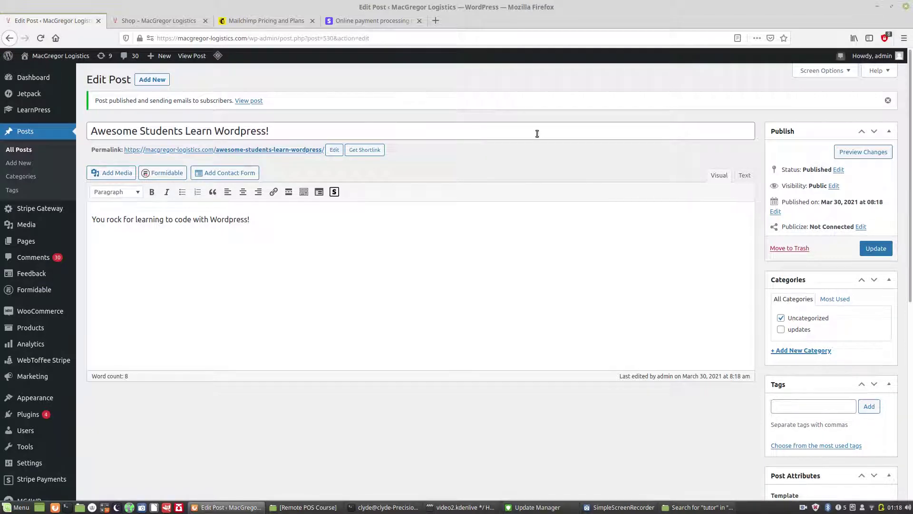
left_click(148, 21)
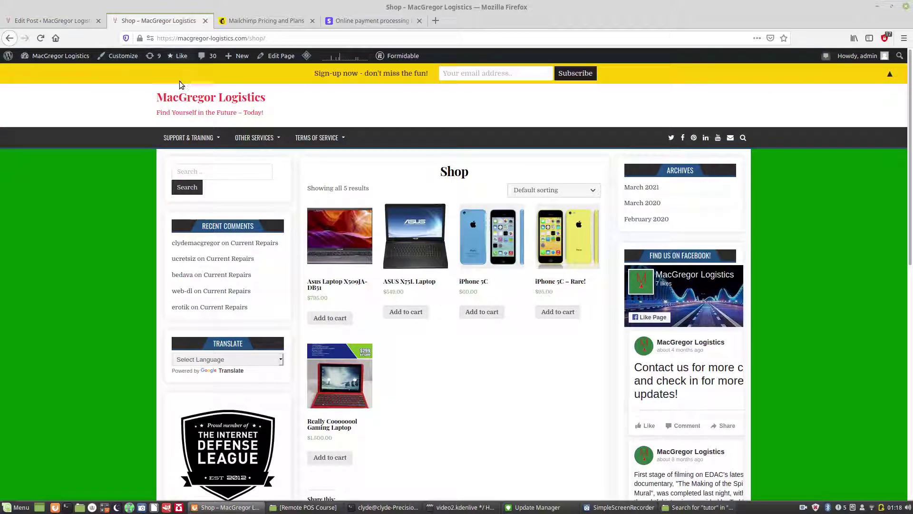
Step: Open the post from the homepage, confirm its laptop featured image, then go back to the post's editor
left_click(188, 99)
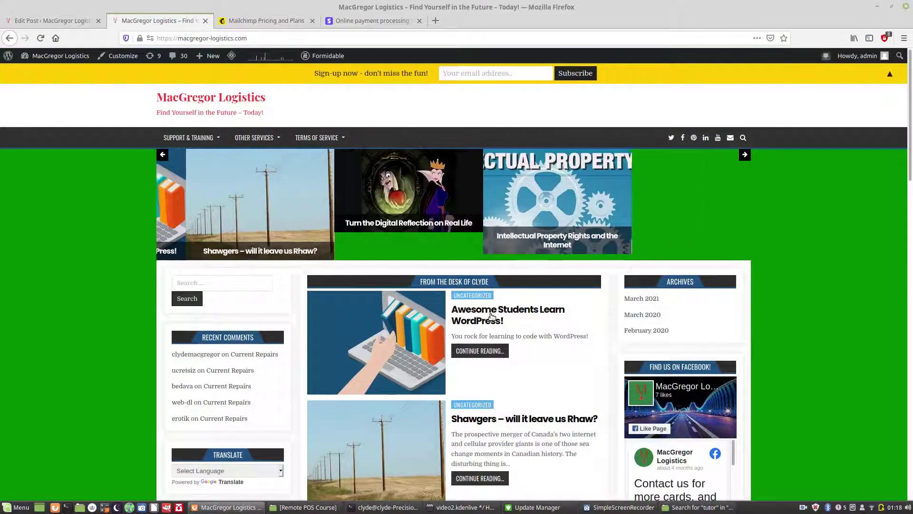
left_click(498, 315)
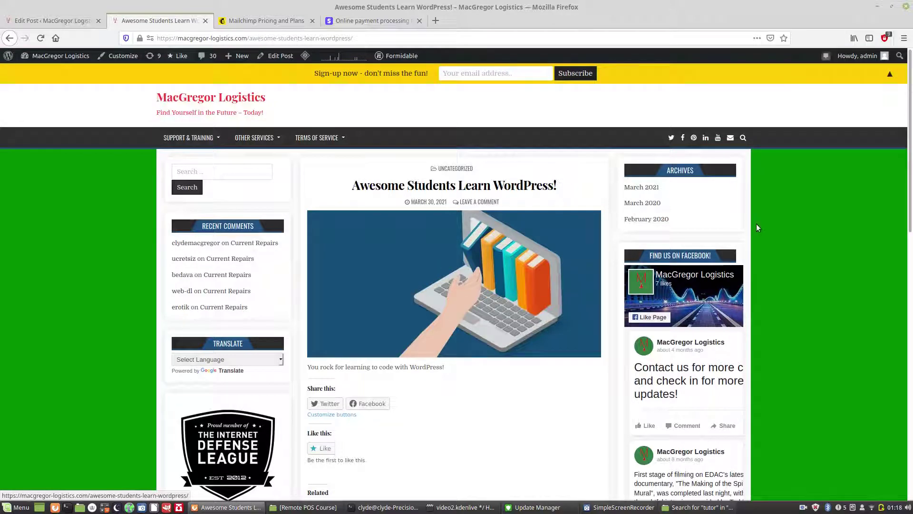
left_click(172, 98)
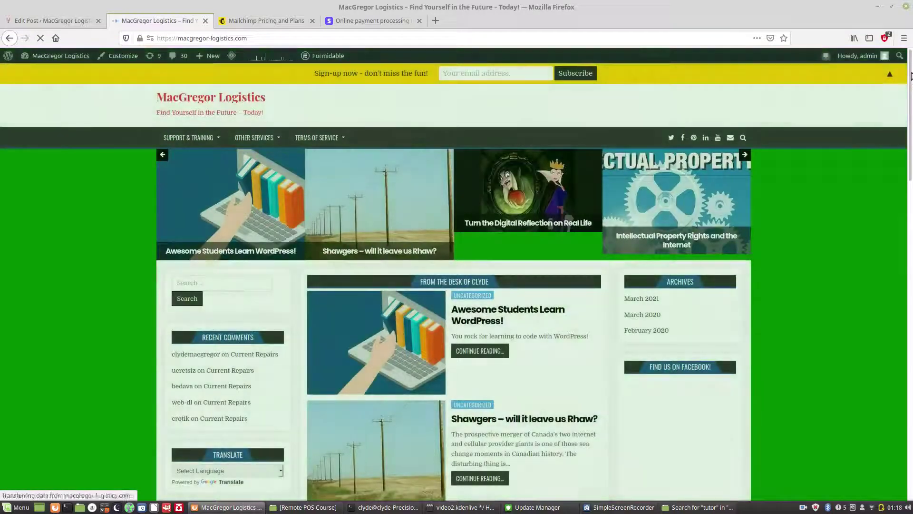
left_click_drag(910, 76, 910, 124)
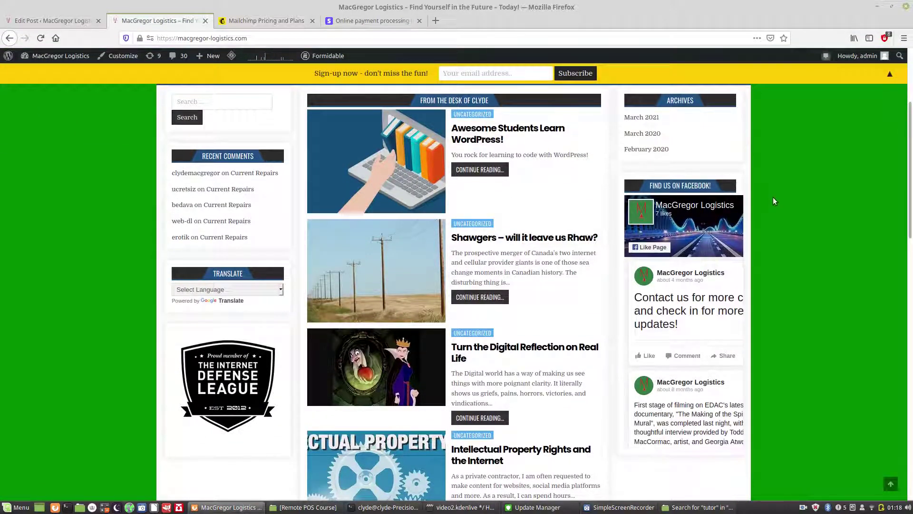
scroll(337, 213, "up", 5)
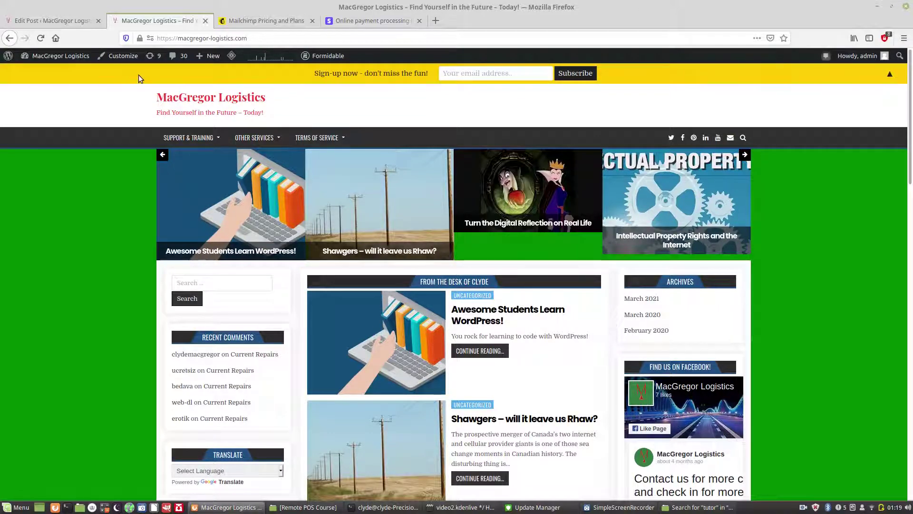
left_click(40, 21)
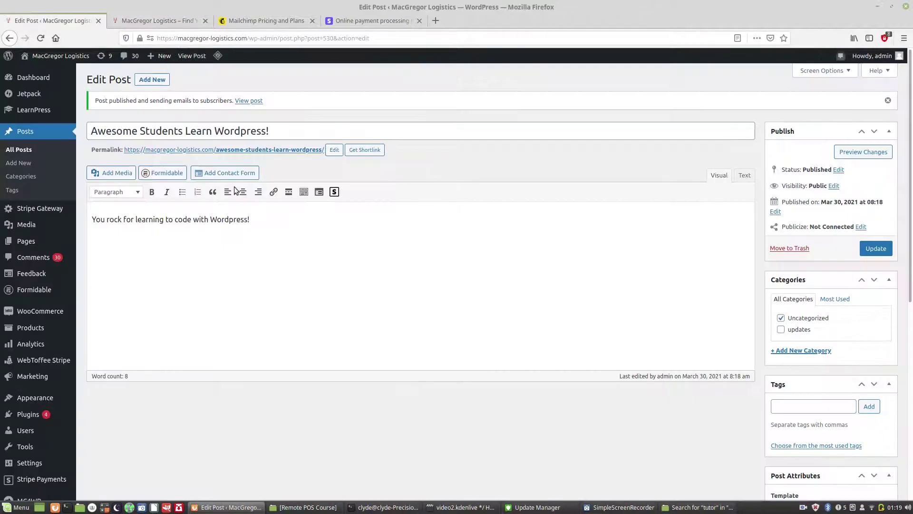
Step: Create a new blank page from Pages, then move on to the Media Library
mouse_move(26, 241)
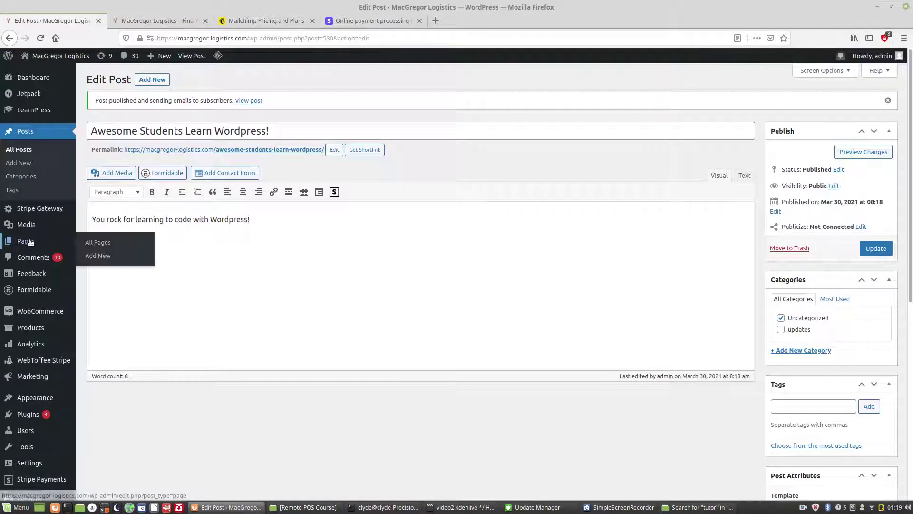
left_click(94, 255)
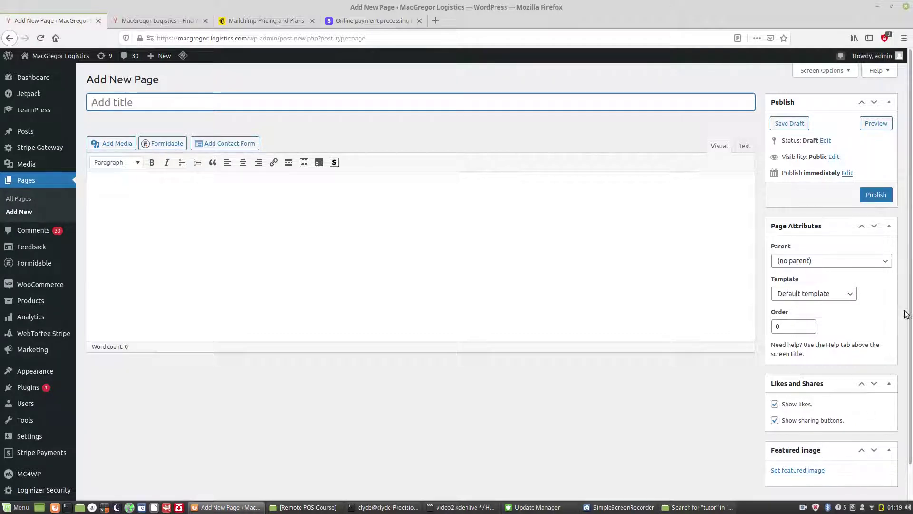
scroll(906, 286, "down", 1)
scroll(906, 256, "up", 1)
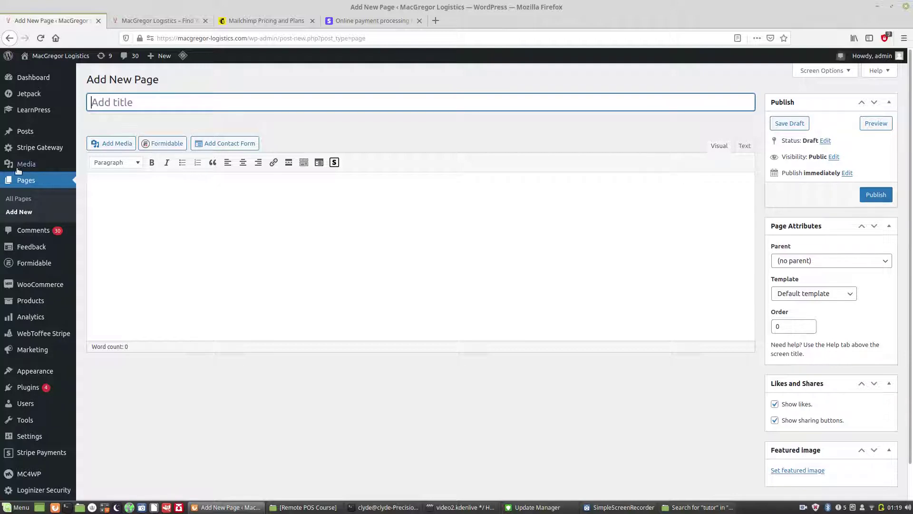
mouse_move(18, 167)
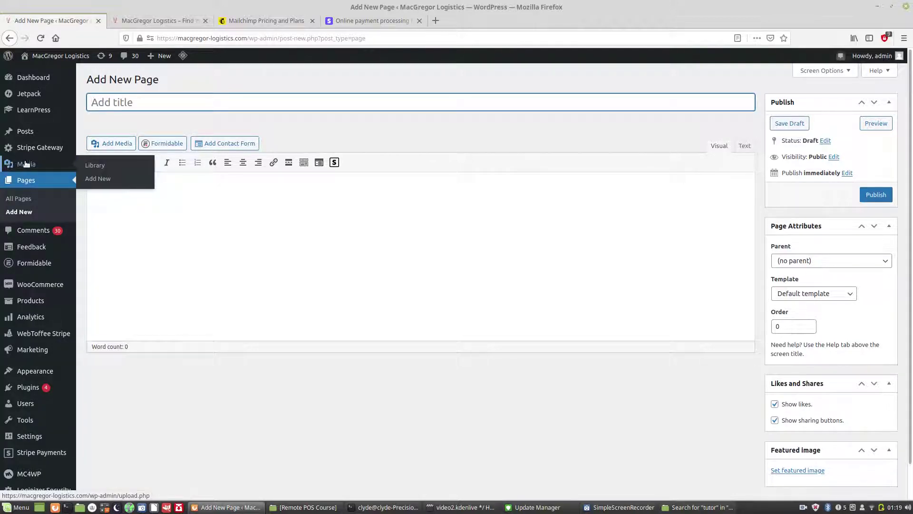
left_click(94, 165)
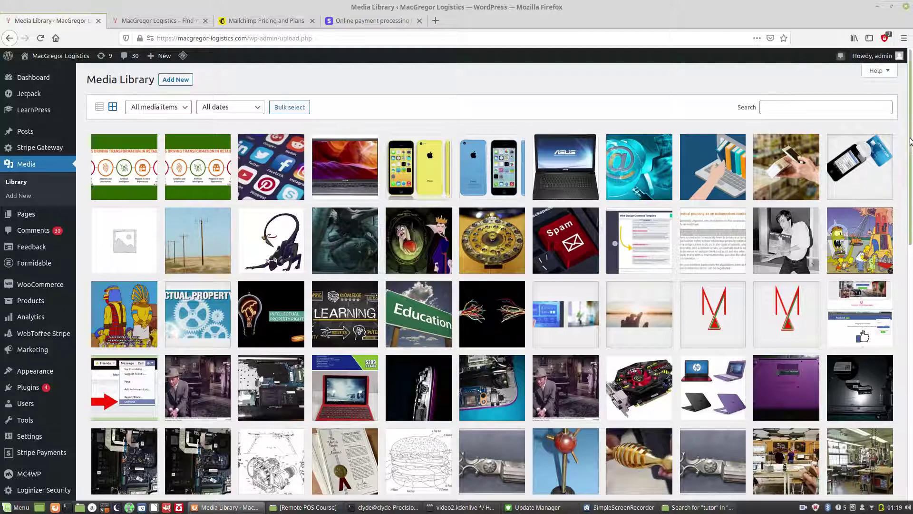
Step: Inspect the dark creature image's attachment details in the Media Library grid, then close them
scroll(909, 163, "down", 2)
left_click_drag(911, 165, 910, 137)
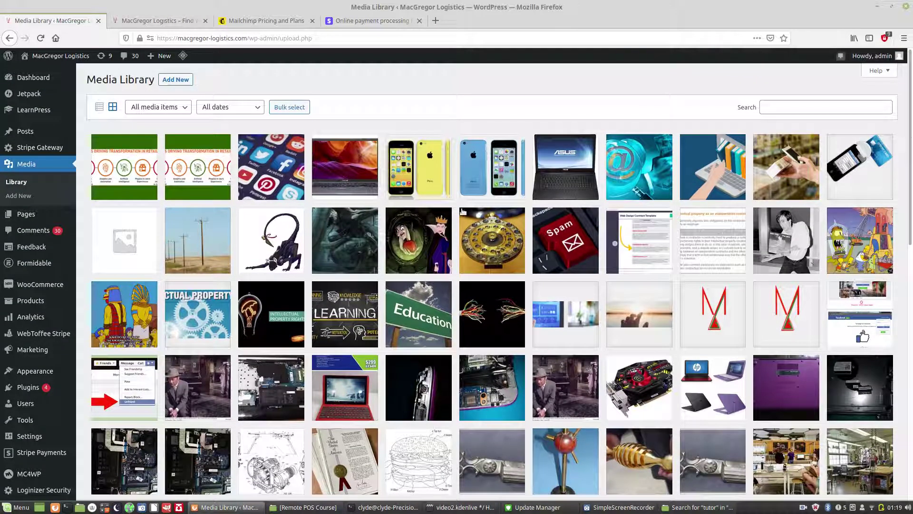
left_click(351, 248)
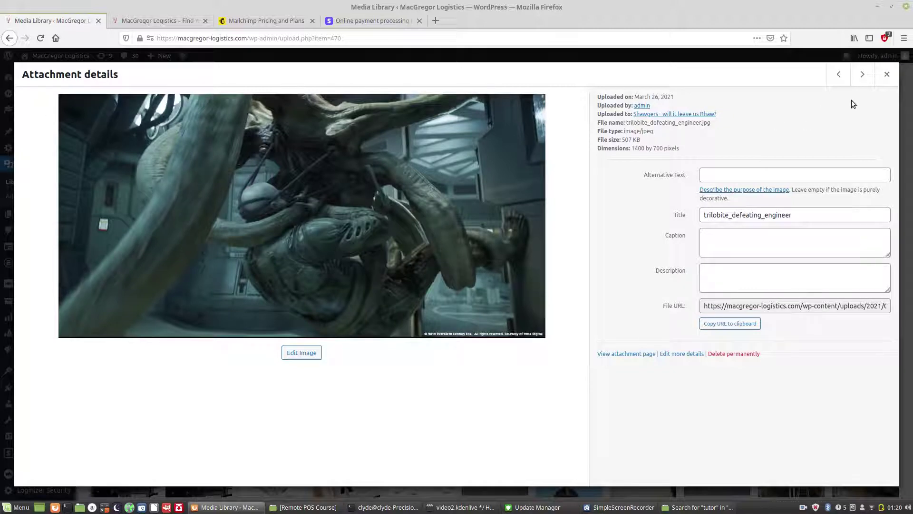
left_click(884, 81)
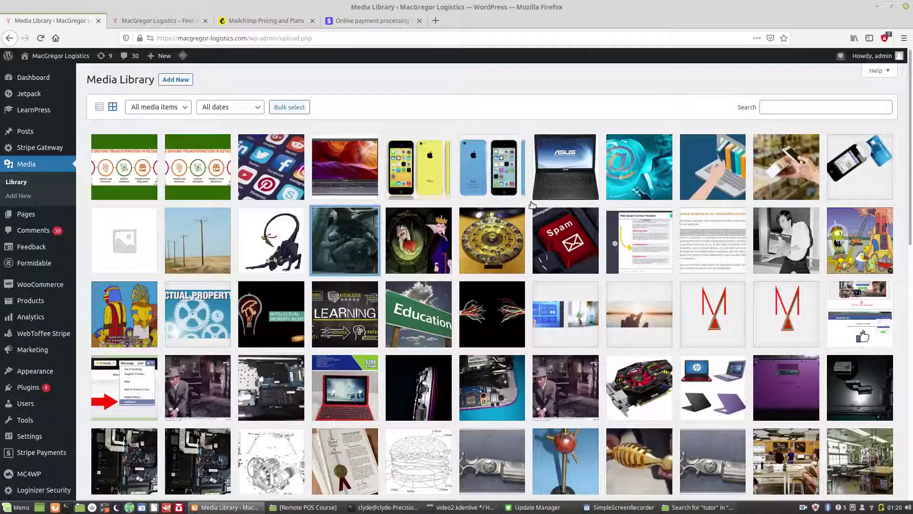
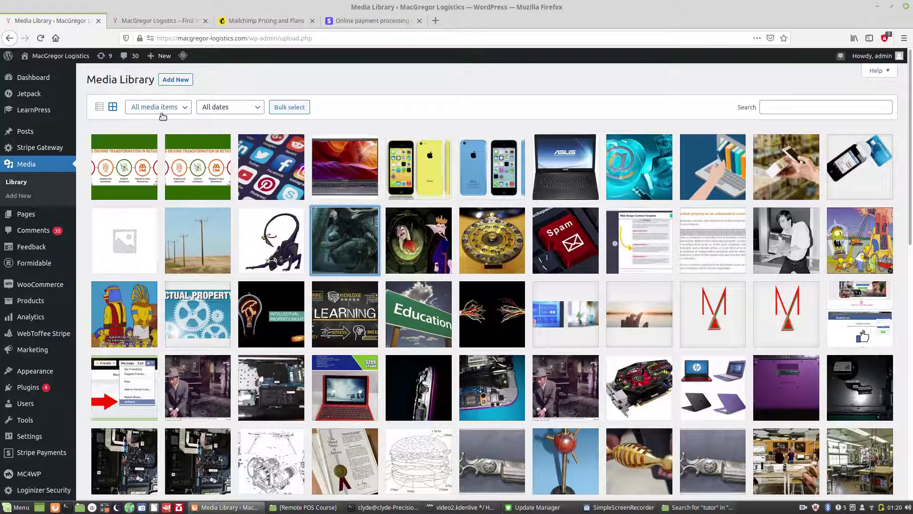
Step: Check the Media Library's media type filter, then place the Remote POS Course file window beside the library
left_click(181, 107)
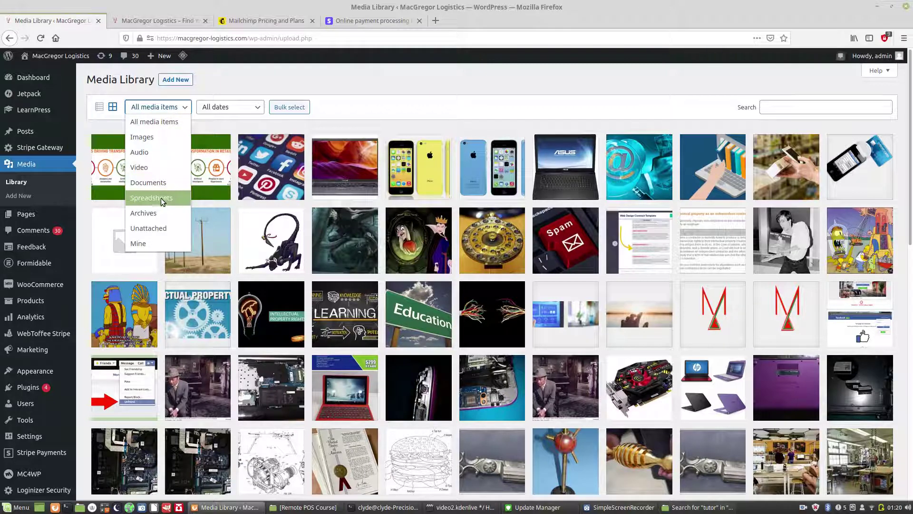
left_click(199, 93)
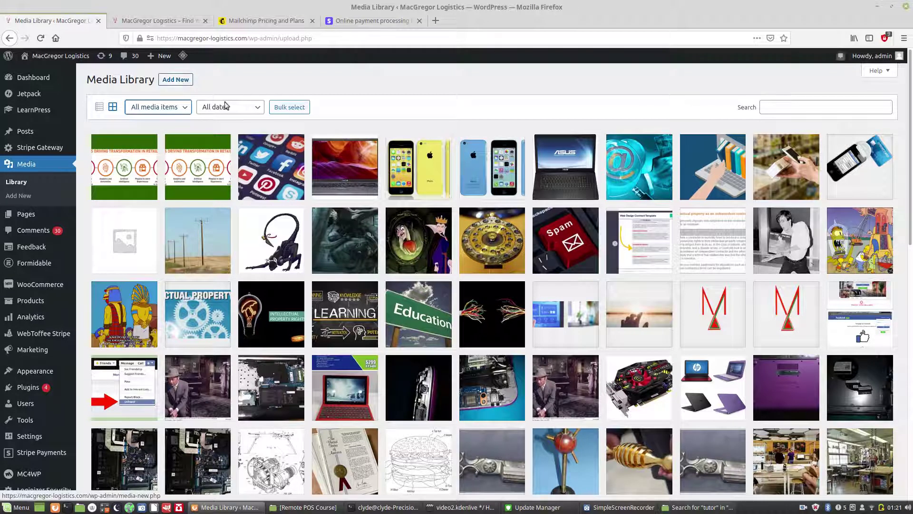
left_click(284, 506)
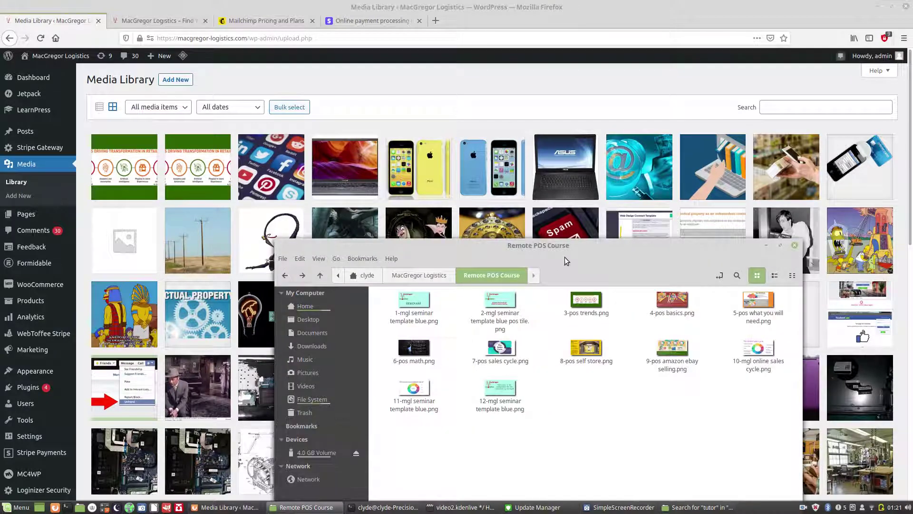
left_click_drag(566, 244, 625, 190)
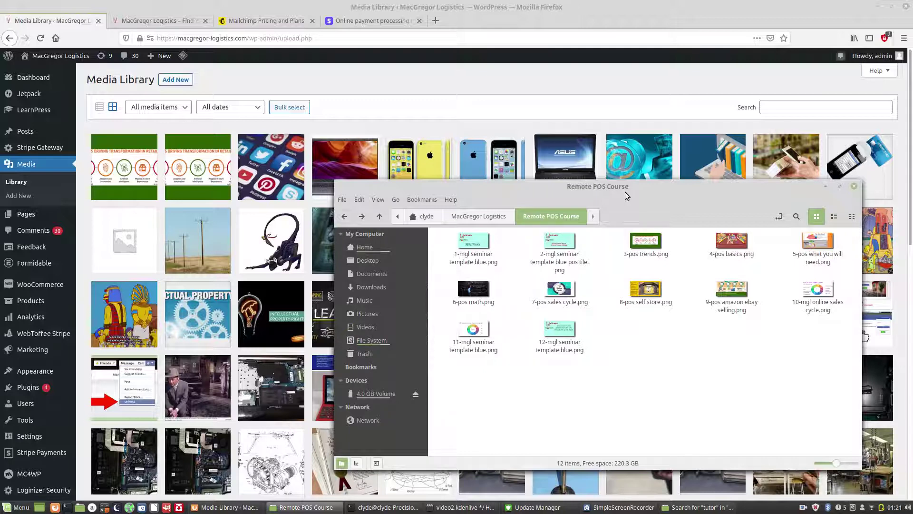
Step: Upload 3-pos trends.png by dragging it into the Media Library, then open one copy's details
left_click(175, 80)
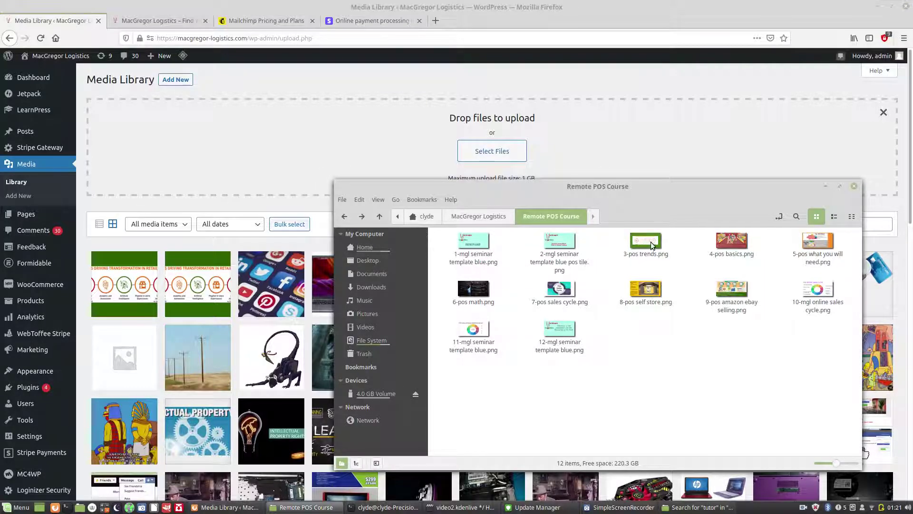
left_click_drag(650, 242, 202, 267)
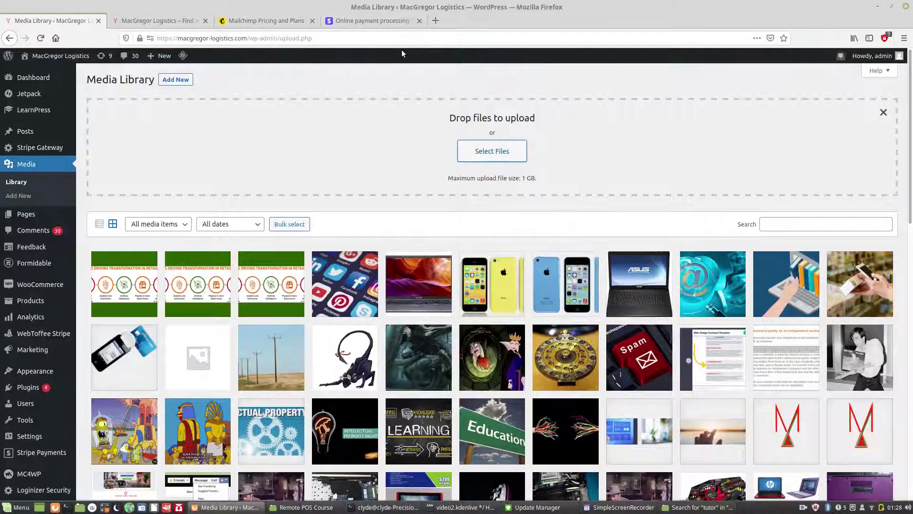
left_click(271, 278)
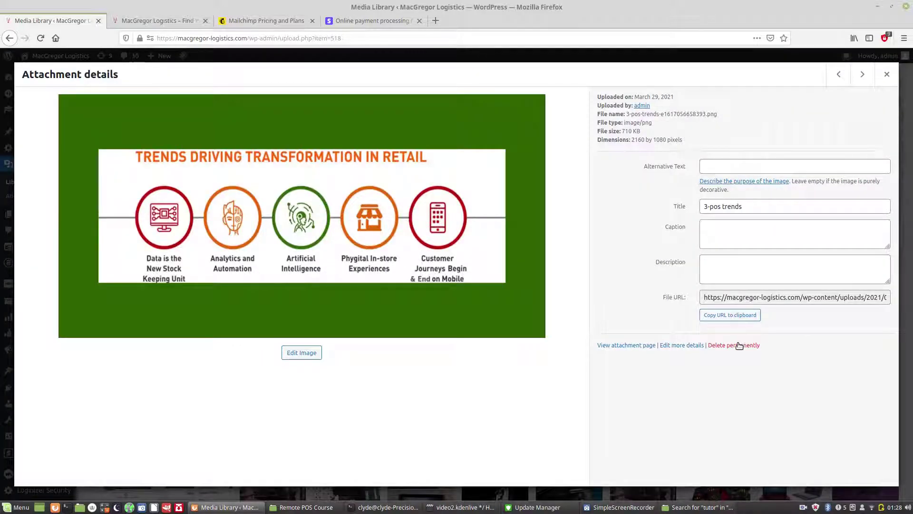
Step: Permanently delete two duplicate 3-pos trends images, leaving a single copy
left_click(737, 344)
left_click(524, 231)
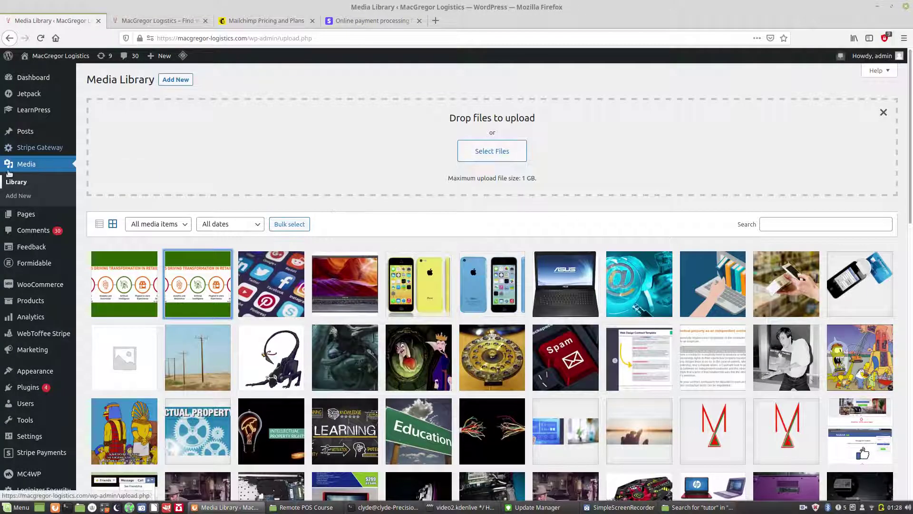
left_click(197, 287)
left_click(730, 345)
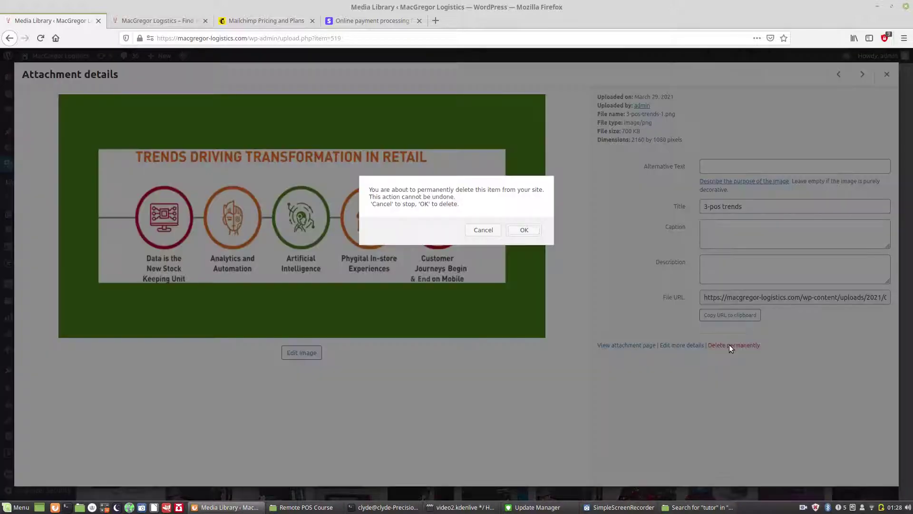
left_click(524, 230)
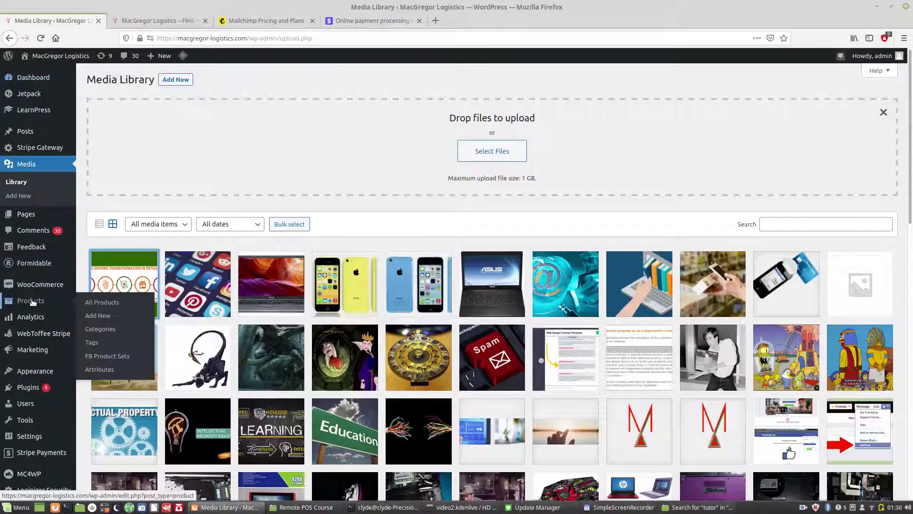
Step: Open Formidable's Forms (Lite) list showing the six forms, including Contact Repairs and Contact Us
mouse_move(34, 267)
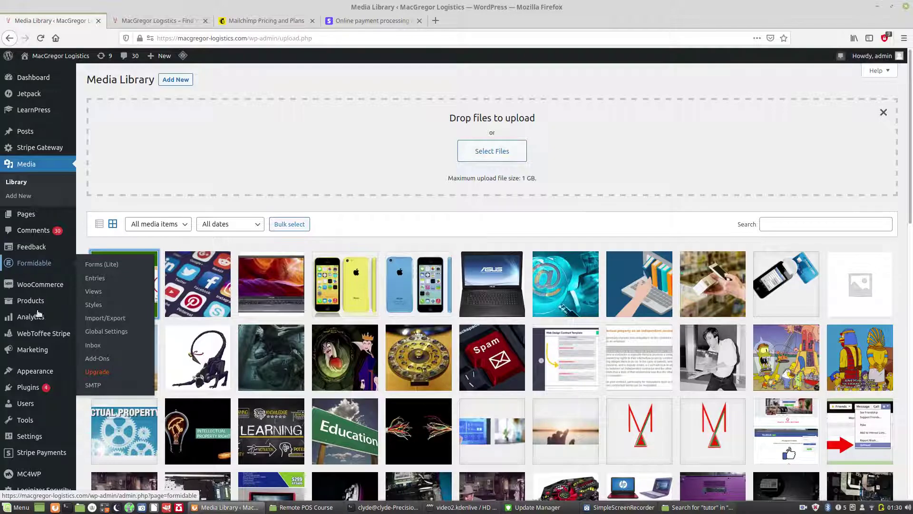
mouse_move(6, 389)
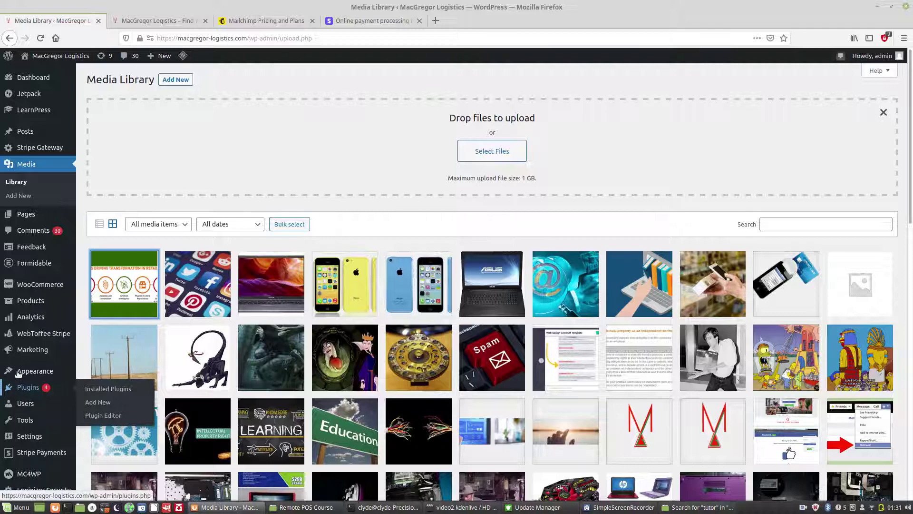
middle_click(22, 266)
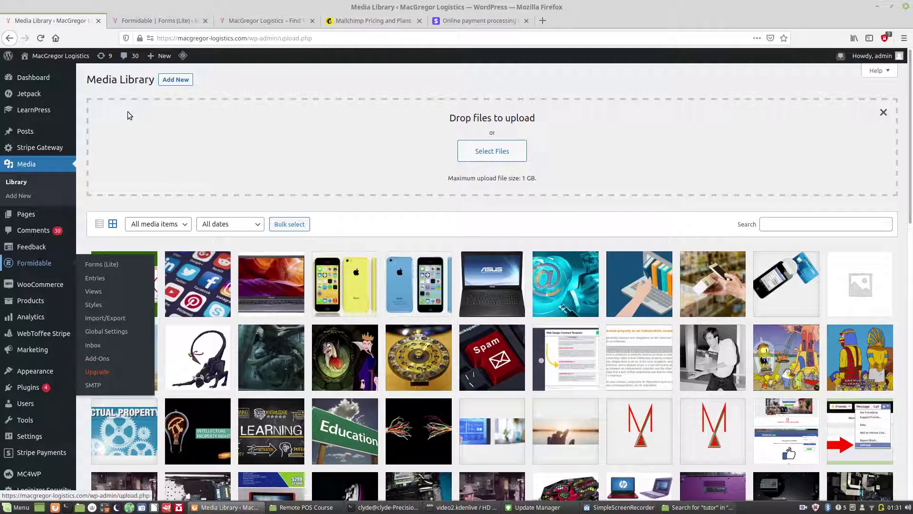
middle_click(144, 23)
left_click(144, 23)
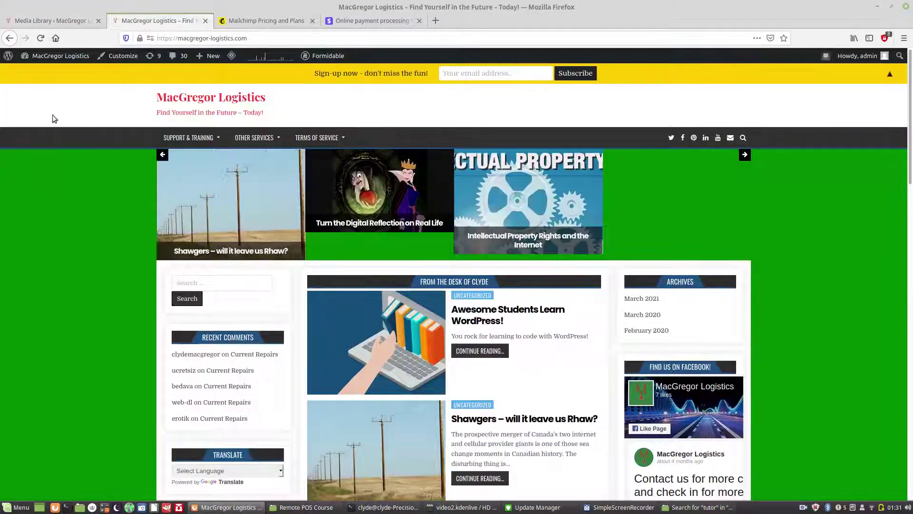
left_click(59, 20)
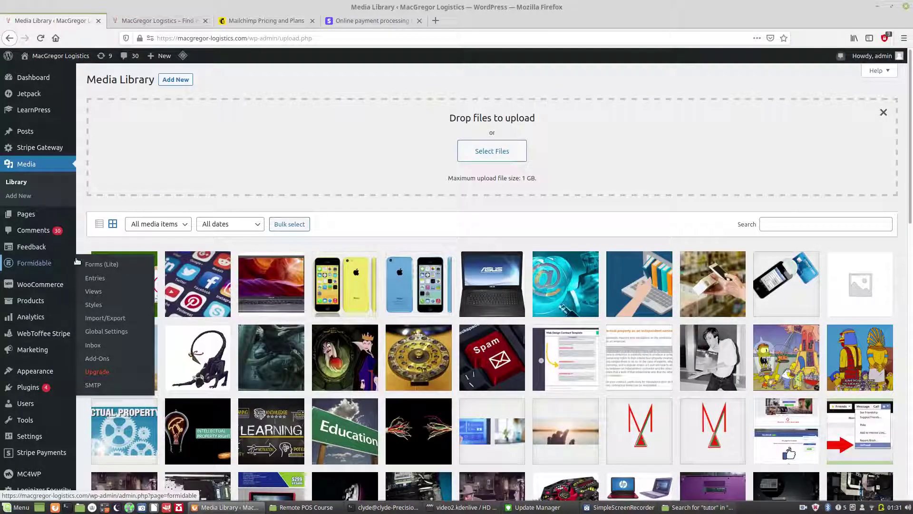
left_click(95, 268)
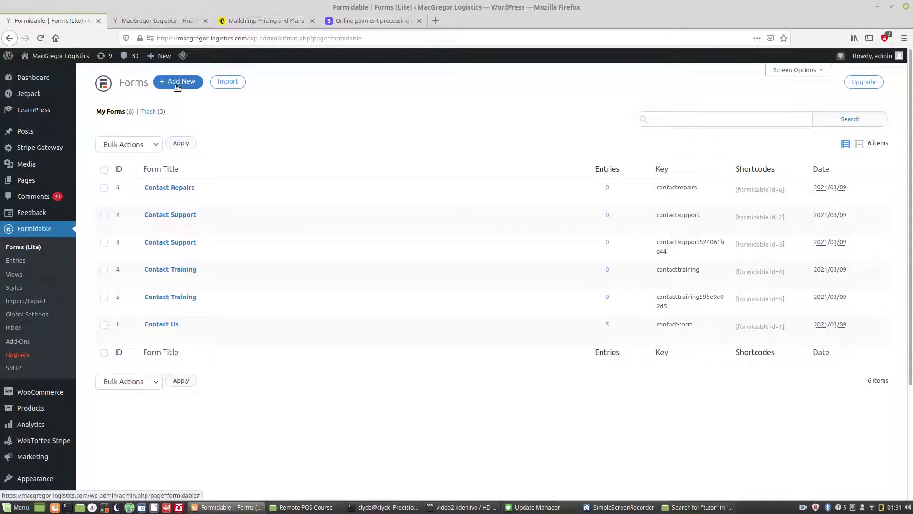
Step: Create a new form from the Blank Form template named 'Test Form 2'
left_click(177, 85)
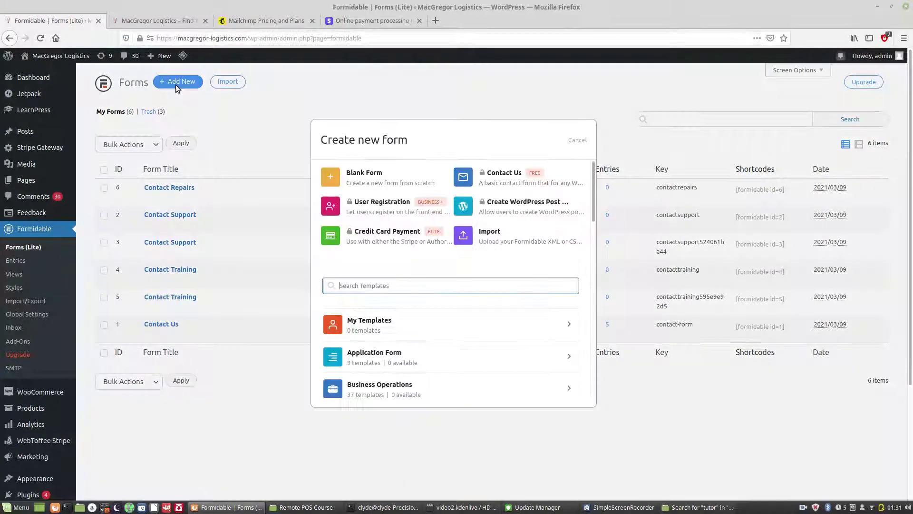
left_click(375, 178)
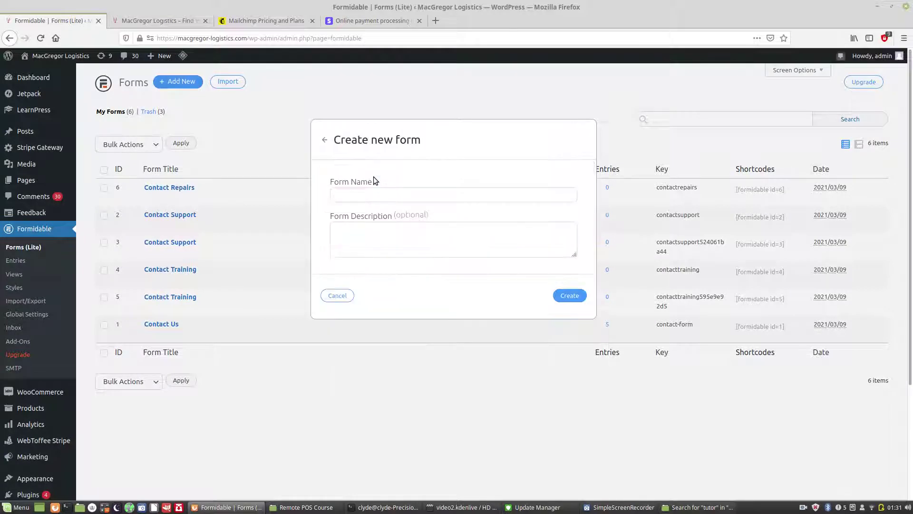
left_click(376, 197)
type("Test Form 2")
left_click(370, 232)
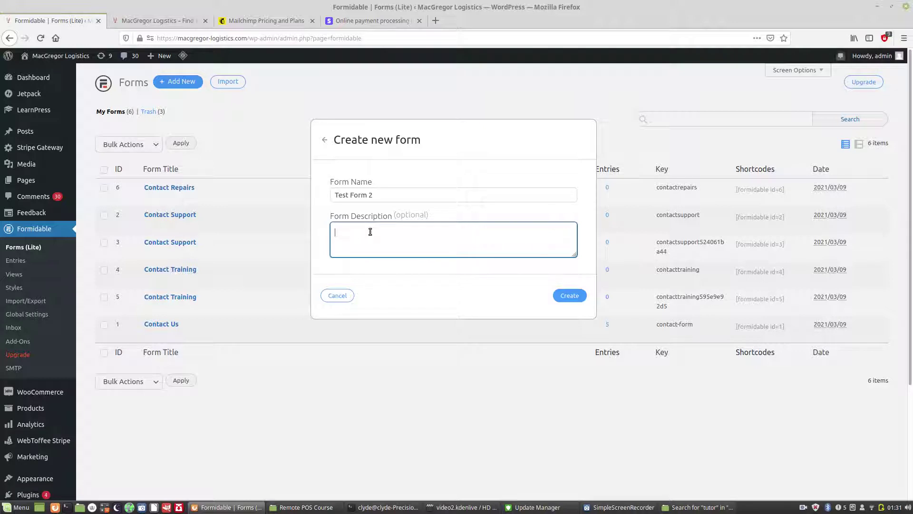
left_click(568, 297)
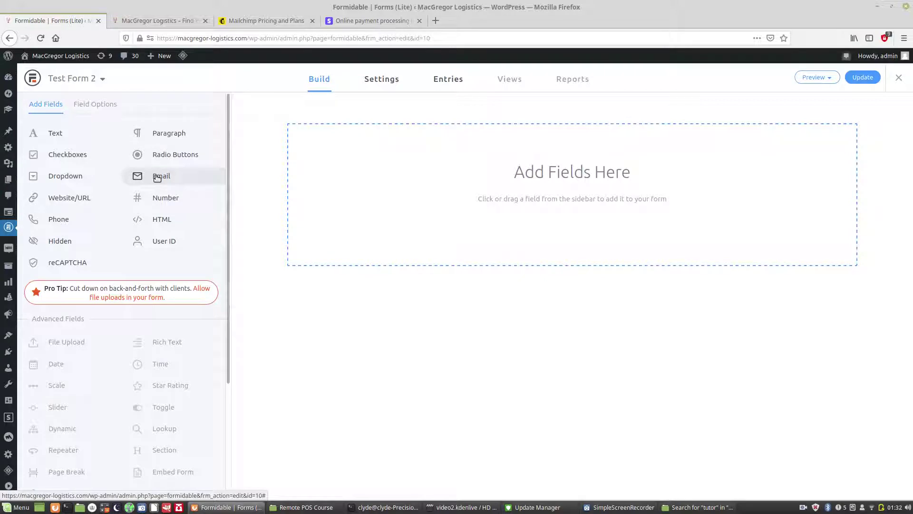
Step: Add an Email field and an 'Is it daytime' radio question with options Yes and NO
left_click_drag(194, 171, 336, 139)
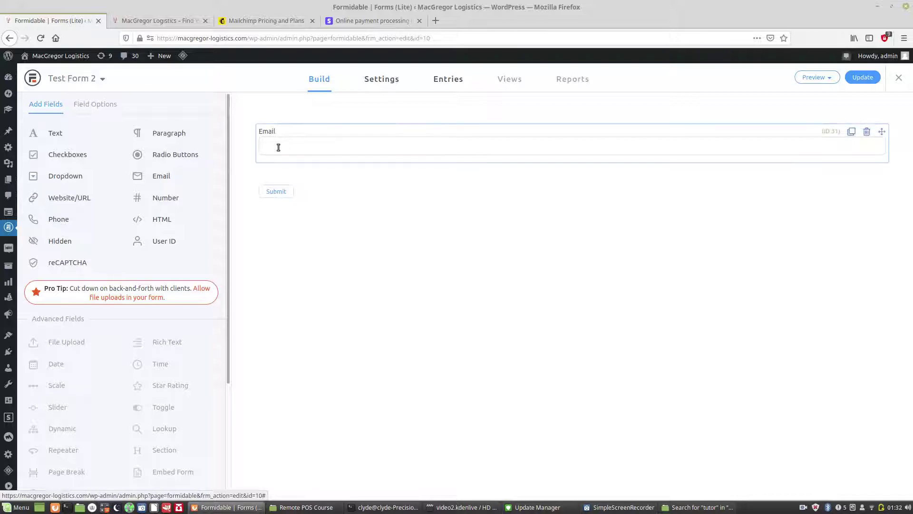
left_click_drag(160, 156, 295, 174)
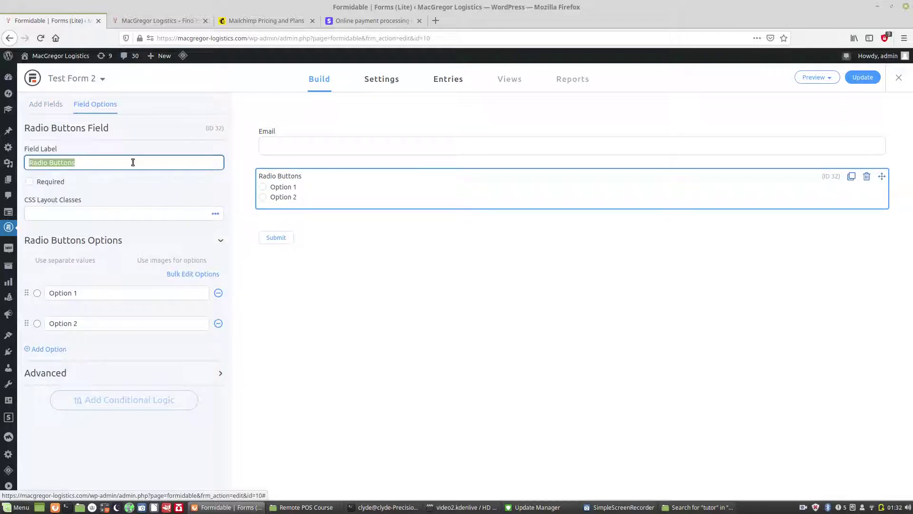
type("Is")
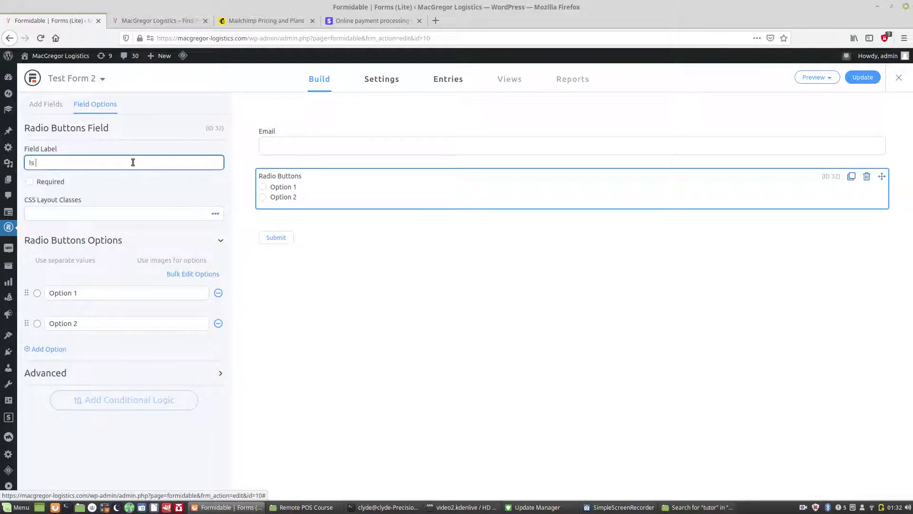
type(" it daytime?")
left_click_drag(78, 292, 39, 290)
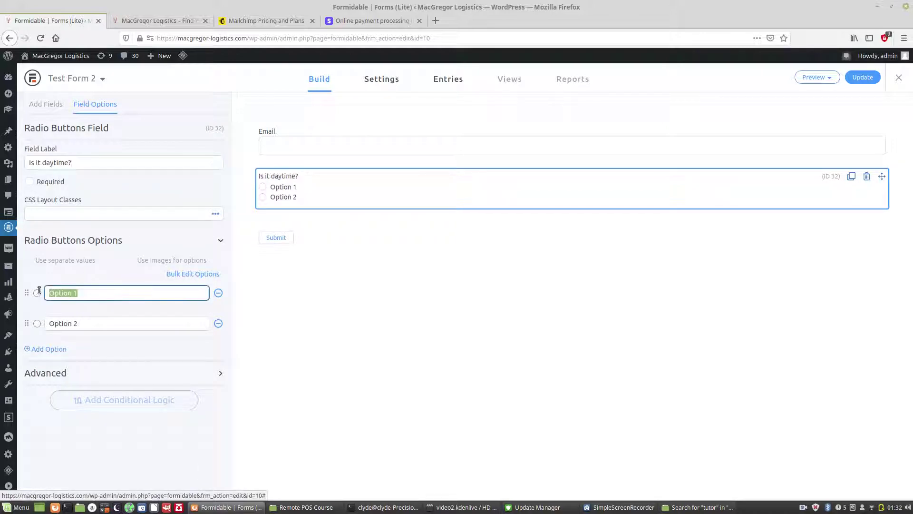
type("Yes")
left_click_drag(91, 323, 31, 320)
type("NO")
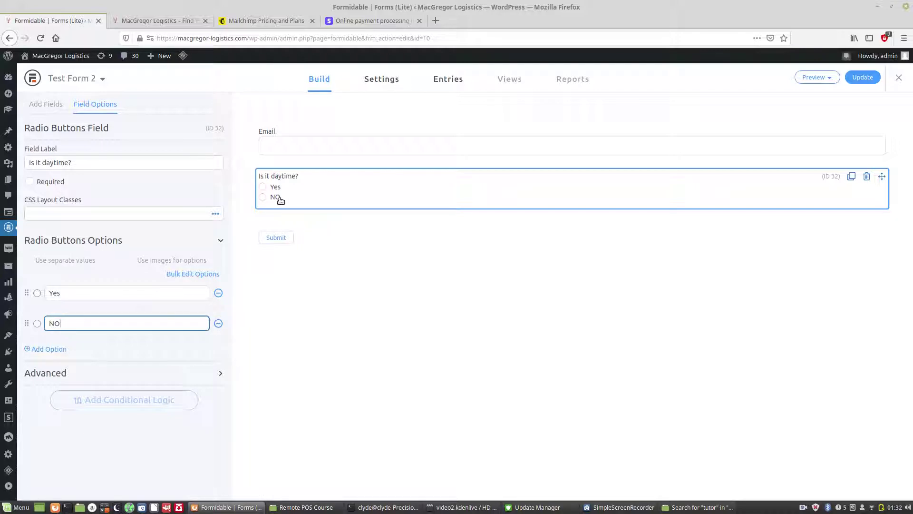
Step: Add a Checkboxes field labelled 'What is your favorite color?'
left_click(49, 107)
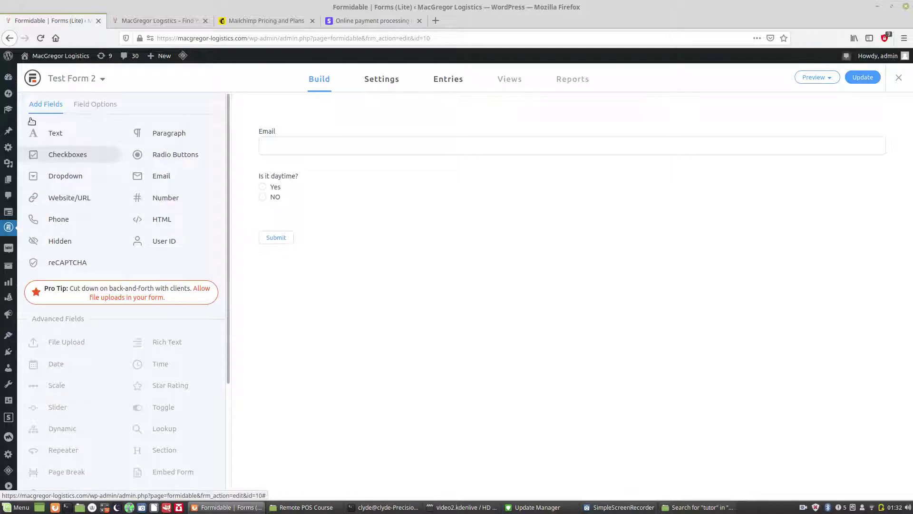
left_click(87, 104)
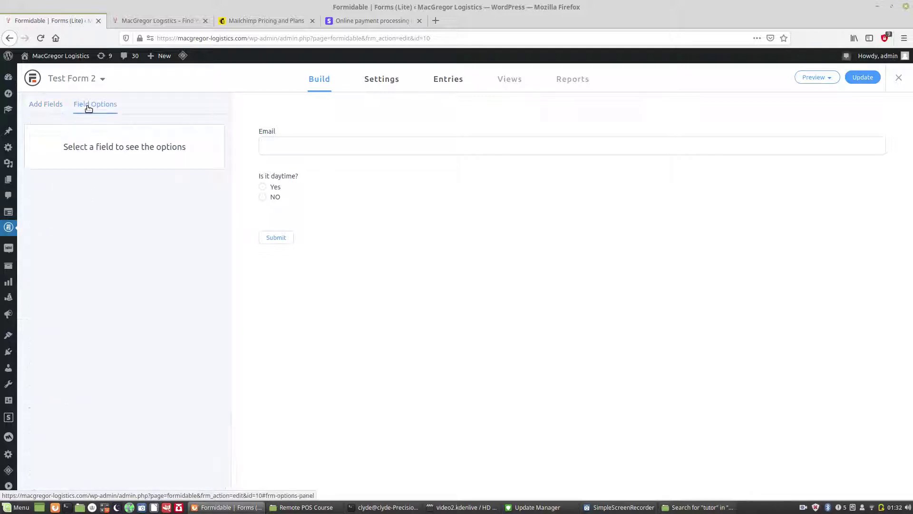
left_click(56, 104)
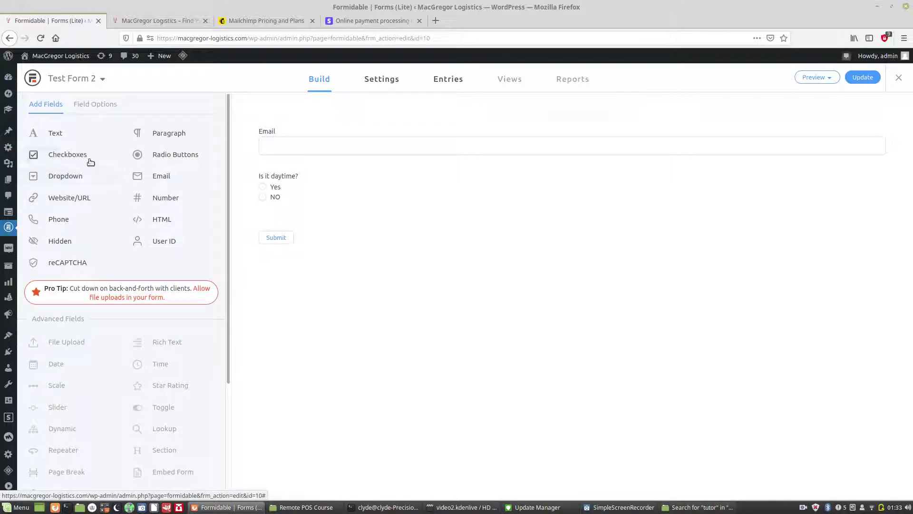
left_click_drag(63, 153, 270, 205)
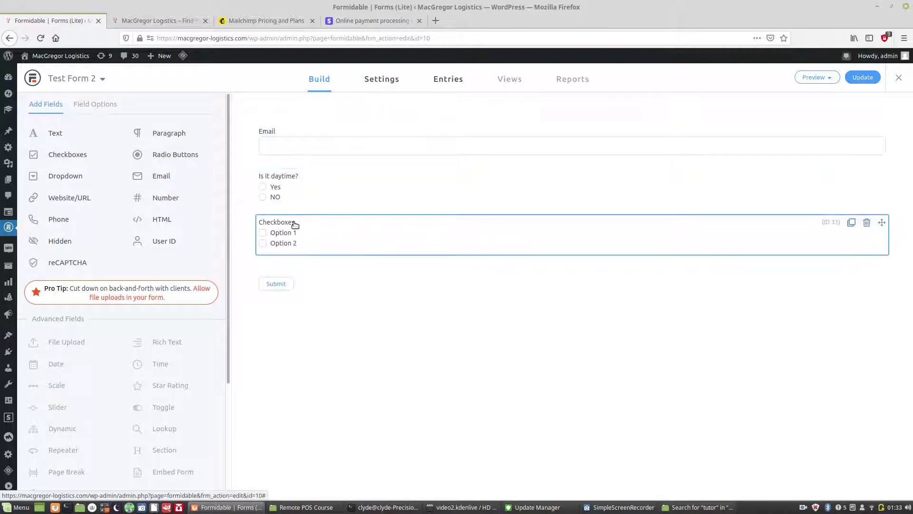
left_click(295, 223)
type("What is your favorite color?")
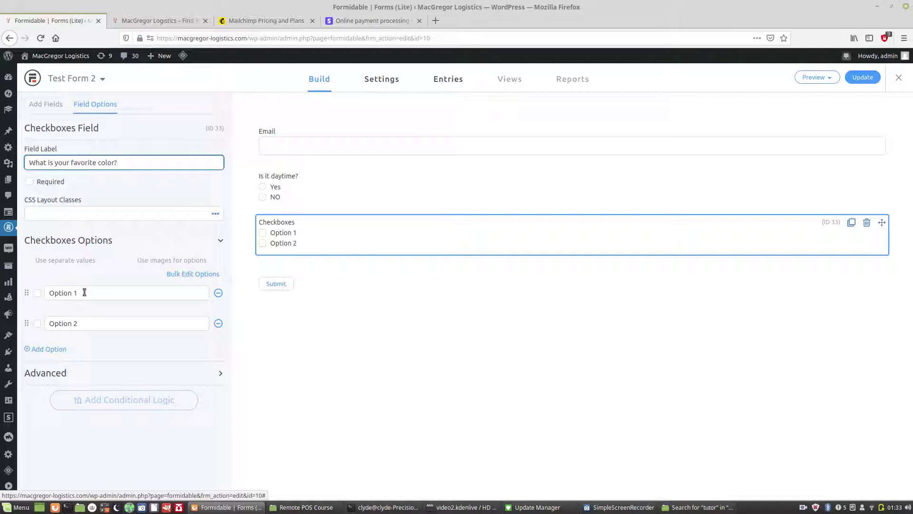
Step: Set the checkbox choices to Red, White and Green
left_click_drag(84, 292, 36, 292)
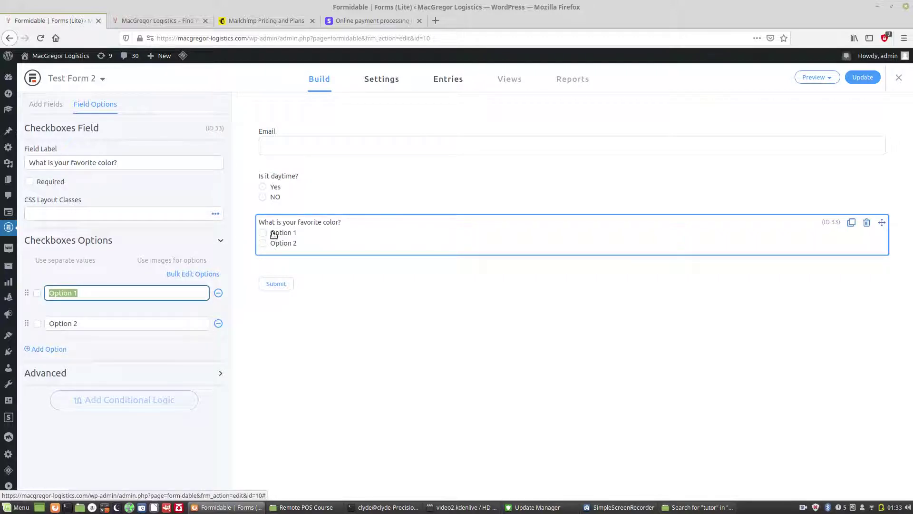
type("Red")
left_click_drag(100, 322, 30, 323)
type("White")
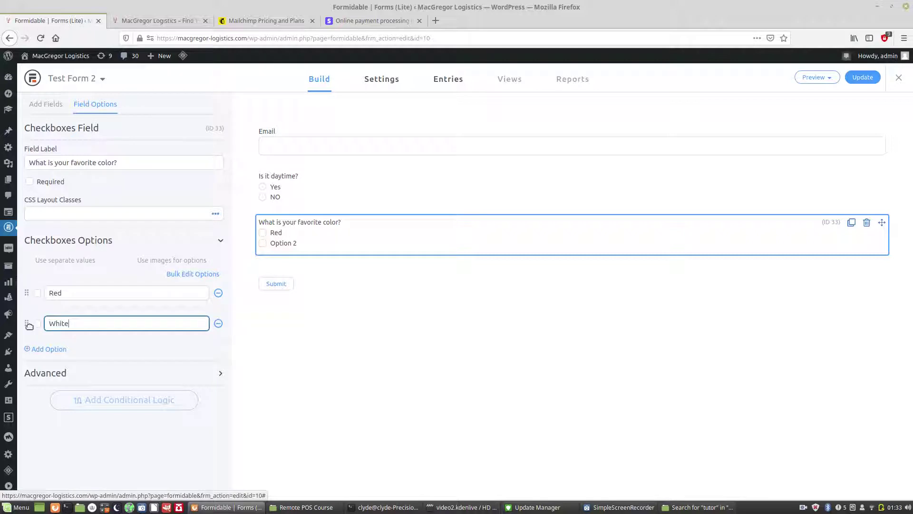
left_click(37, 349)
left_click_drag(94, 353, 39, 352)
key("BackSpace")
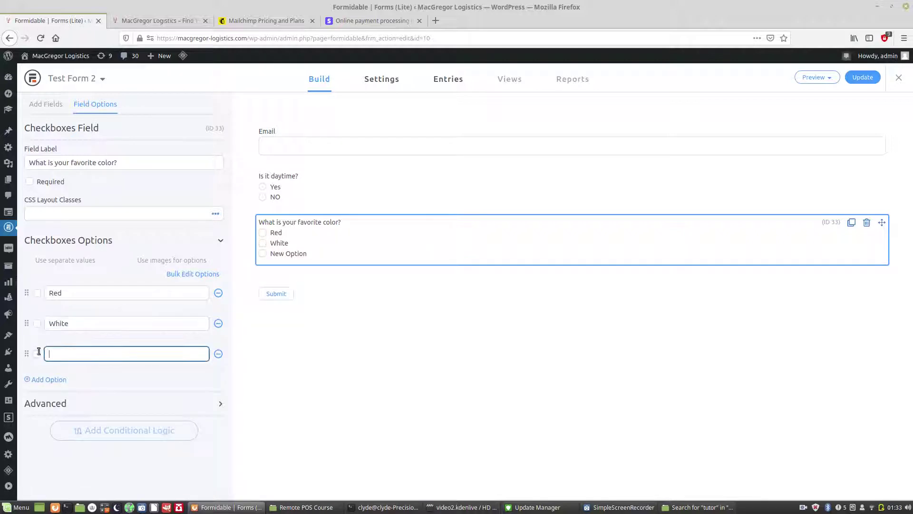
type("Green")
left_click(44, 107)
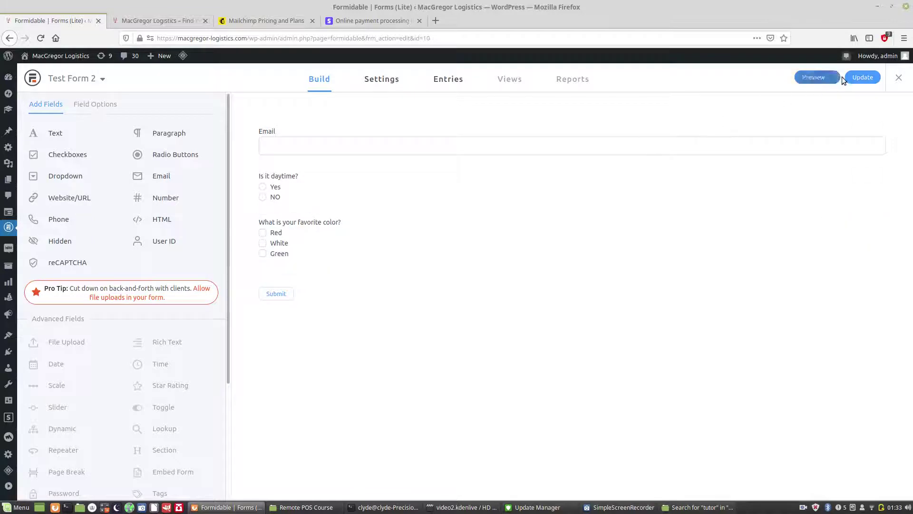
Step: Save Test Form 2, then open 'Awesome Students Learn Wordpress!' from All Posts for editing
left_click(868, 78)
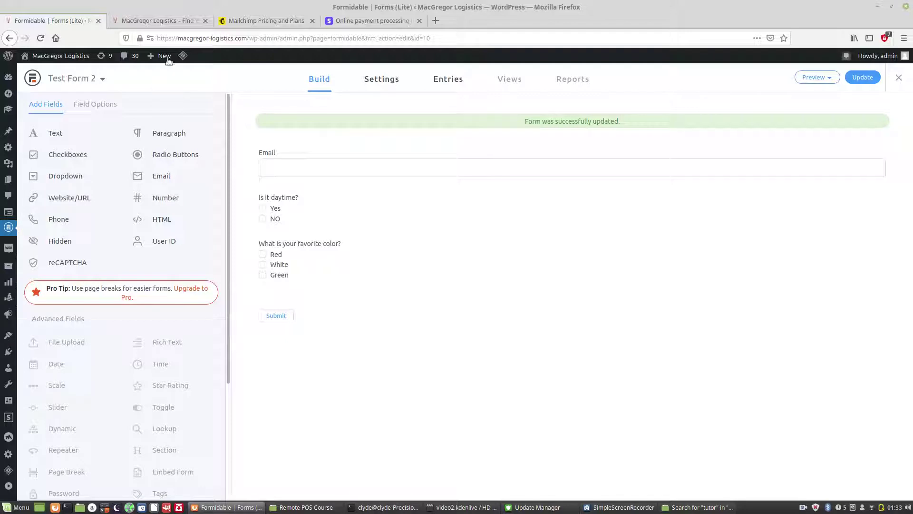
mouse_move(166, 58)
mouse_move(4, 130)
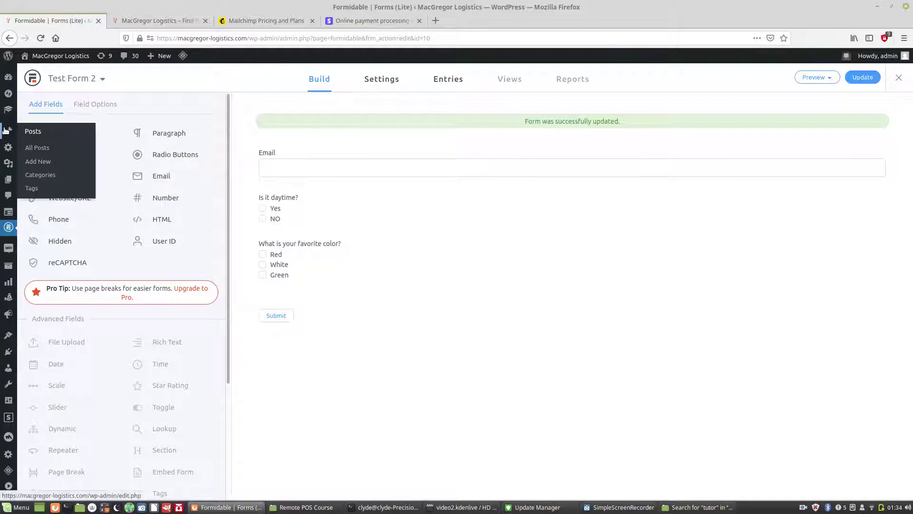
left_click(34, 148)
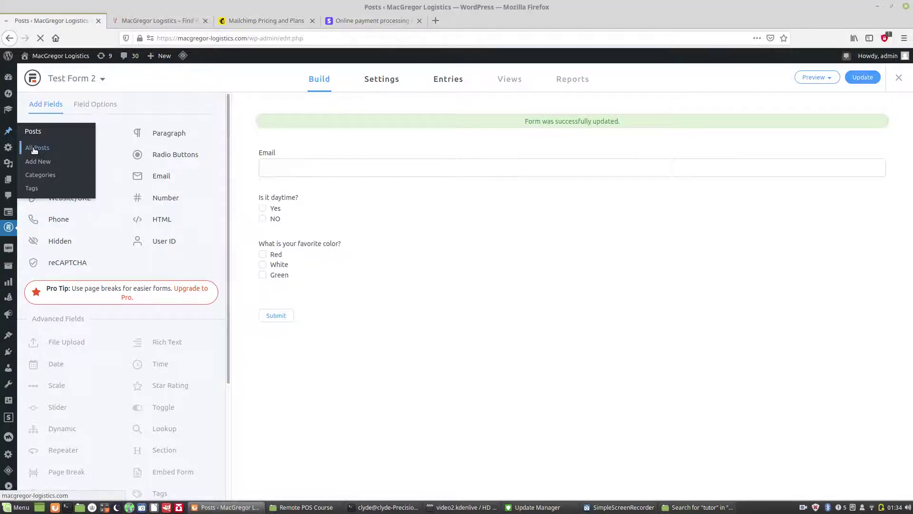
mouse_move(120, 151)
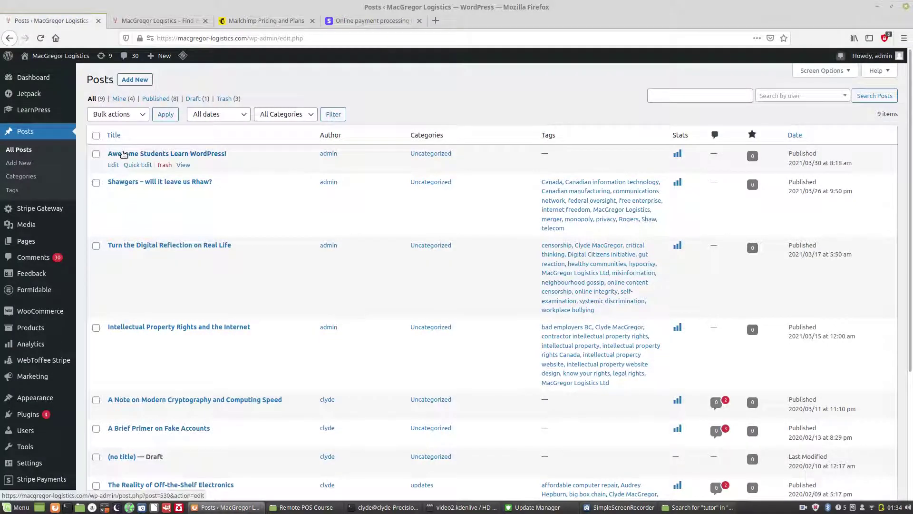
left_click(112, 165)
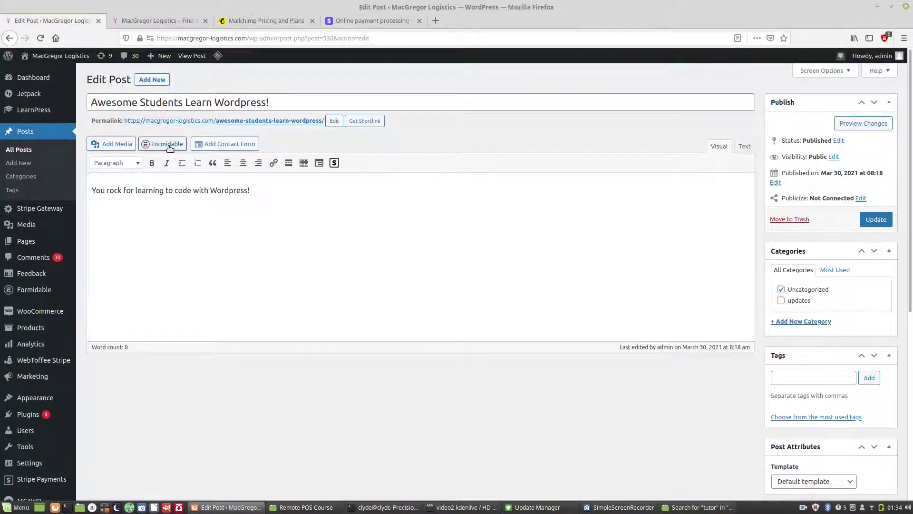
Step: Insert Test Form 2 with title and description into the post and update it
left_click(266, 190)
left_click(158, 144)
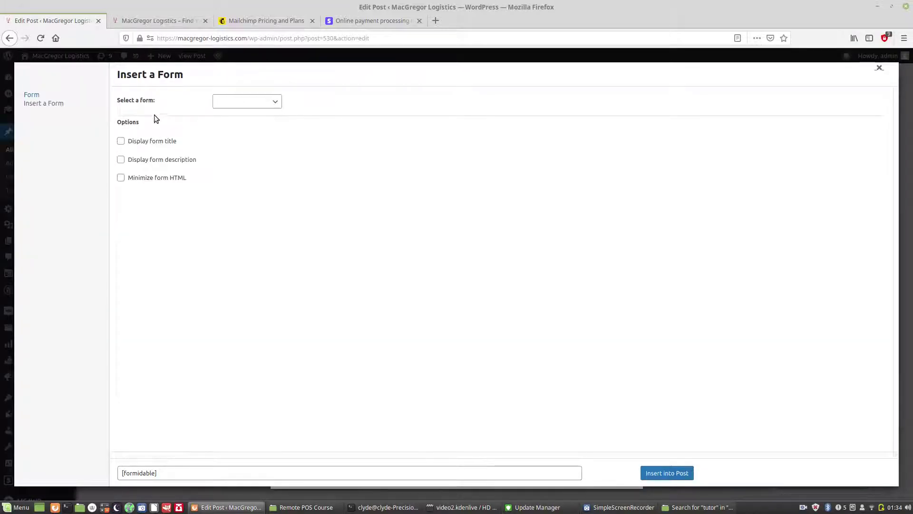
left_click(231, 101)
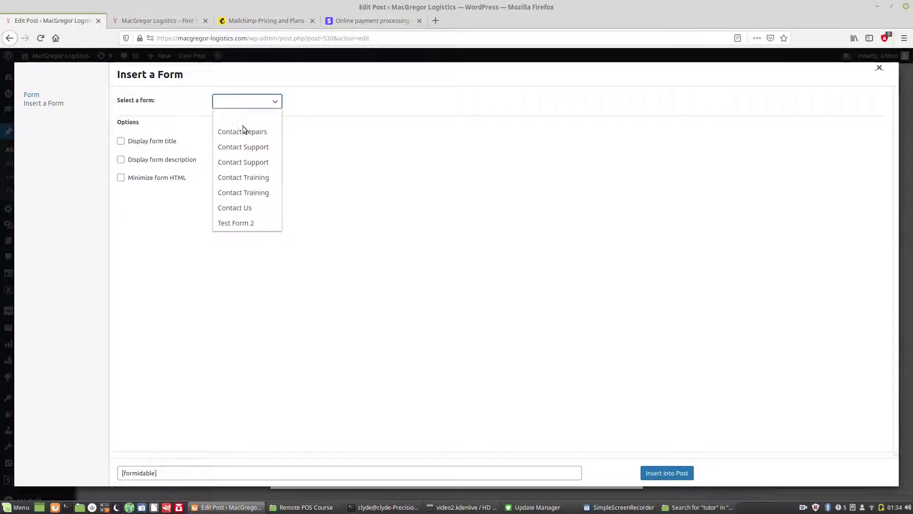
left_click(246, 227)
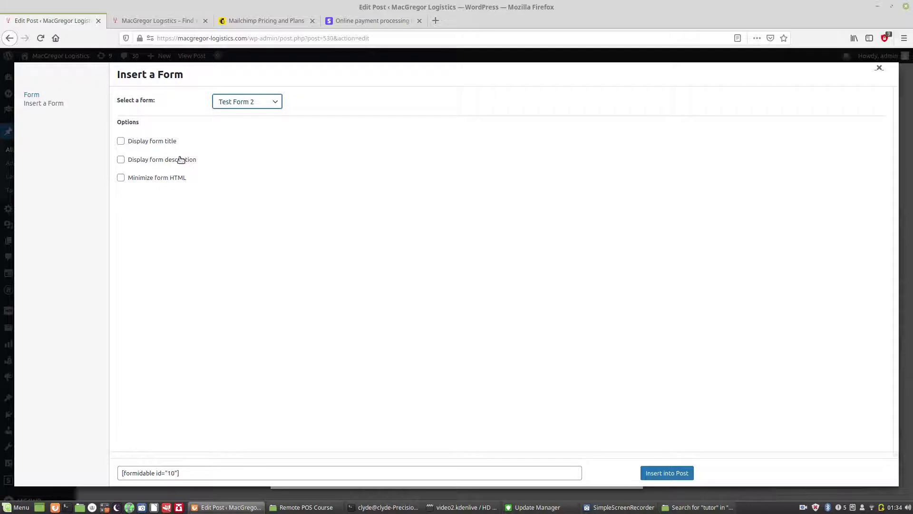
left_click(169, 143)
left_click(173, 159)
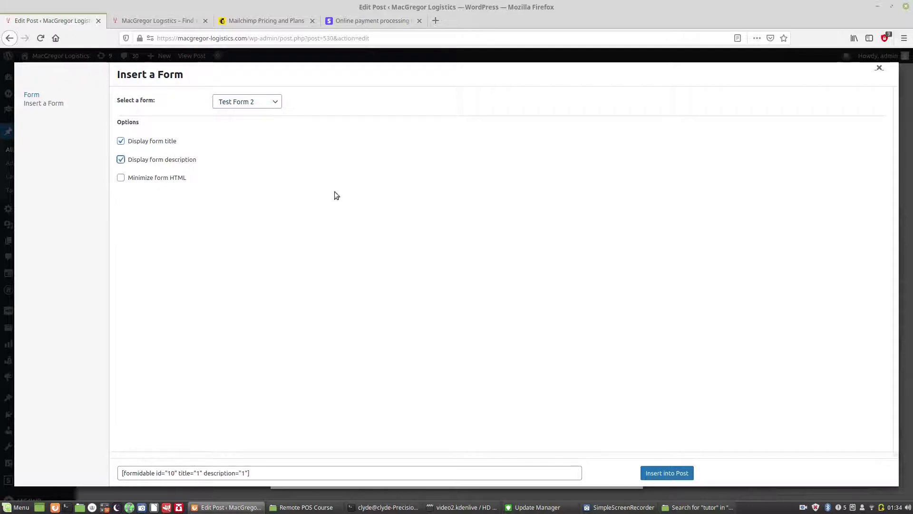
left_click(667, 473)
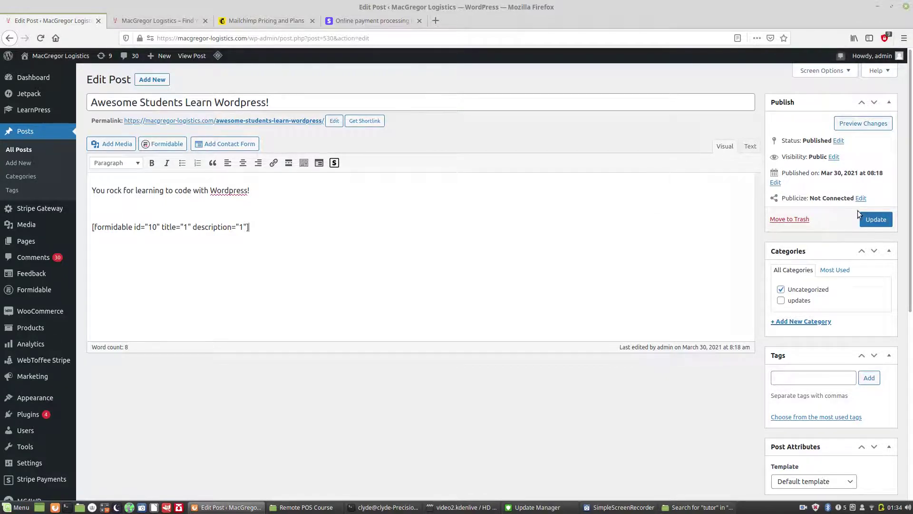
left_click(872, 219)
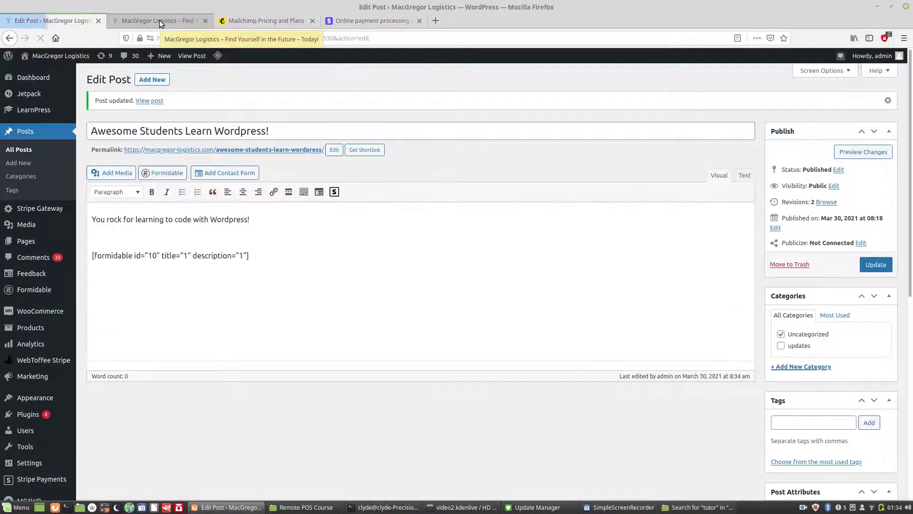
left_click(159, 20)
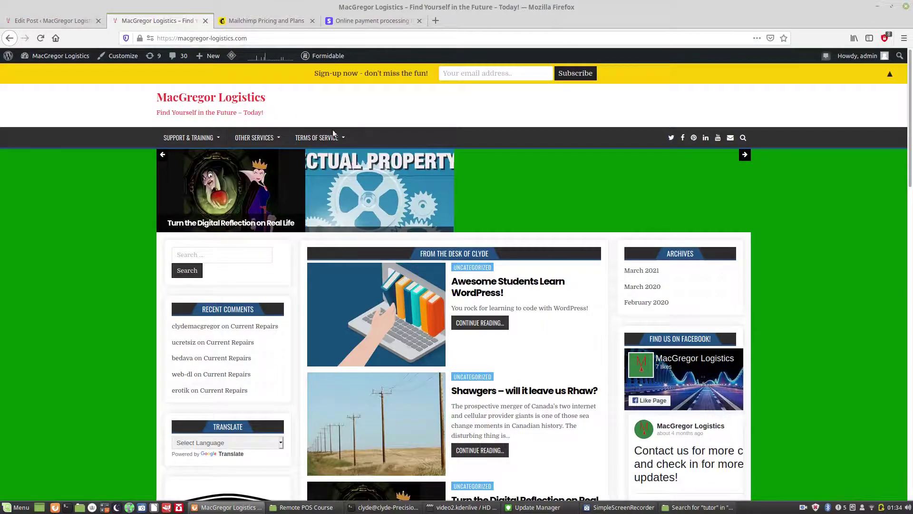
Step: On the live post, submit Test Form 2 with an e-mail address, NO, and Red and Green ticked
left_click(502, 306)
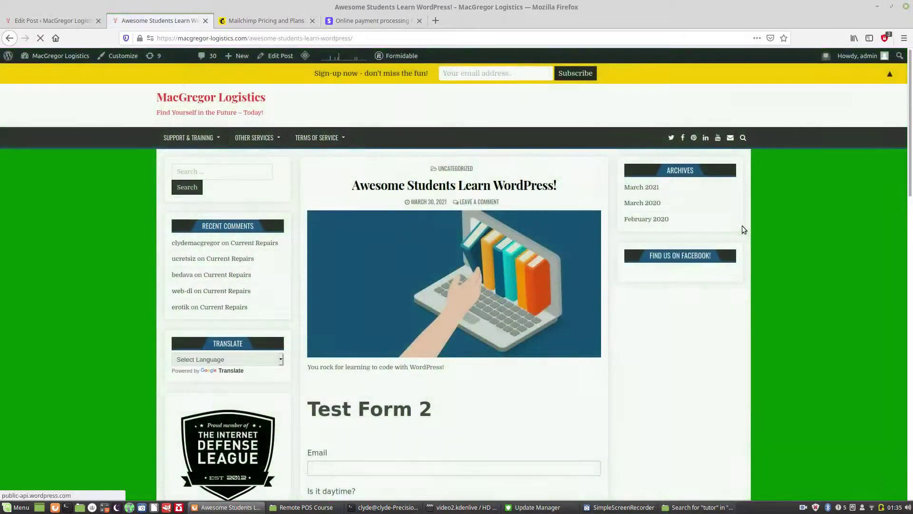
left_click_drag(911, 136, 912, 236)
left_click(331, 166)
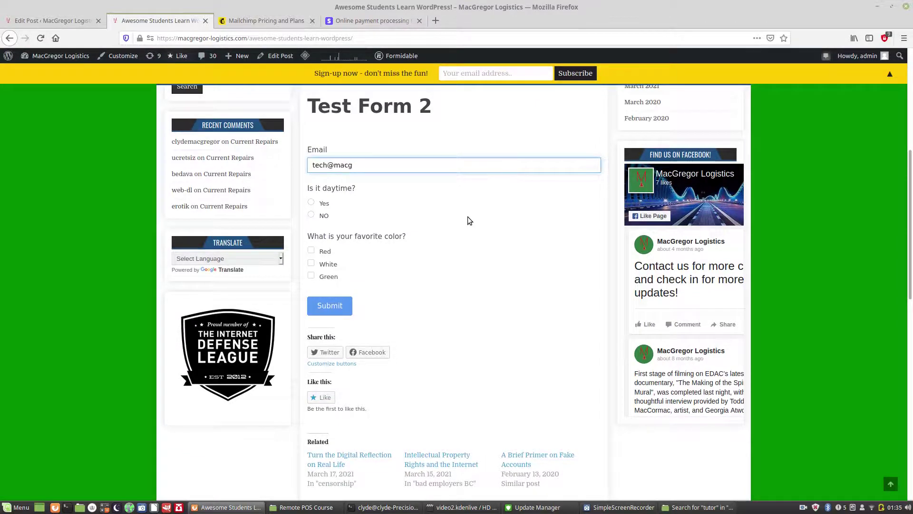
left_click(311, 217)
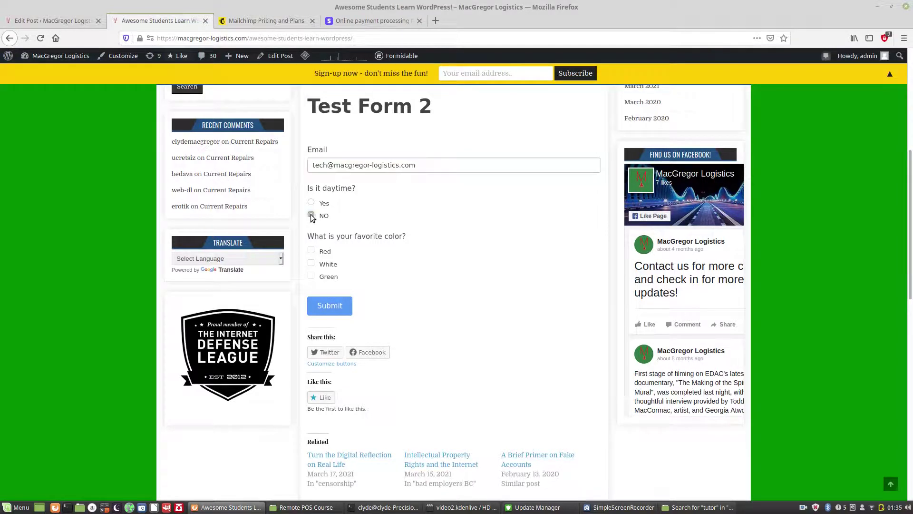
left_click(312, 251)
left_click(312, 264)
left_click(311, 276)
left_click(312, 264)
left_click(330, 307)
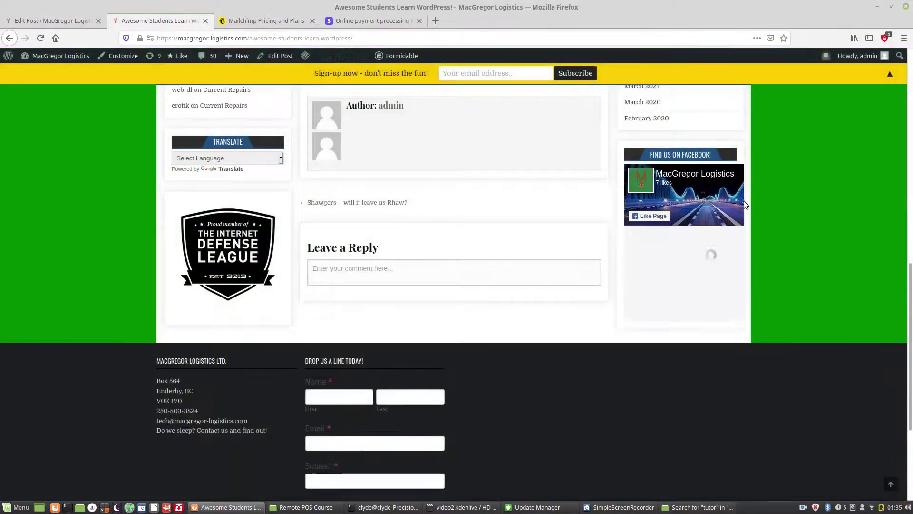
scroll(908, 219, "up", 3)
scroll(908, 219, "up", 5)
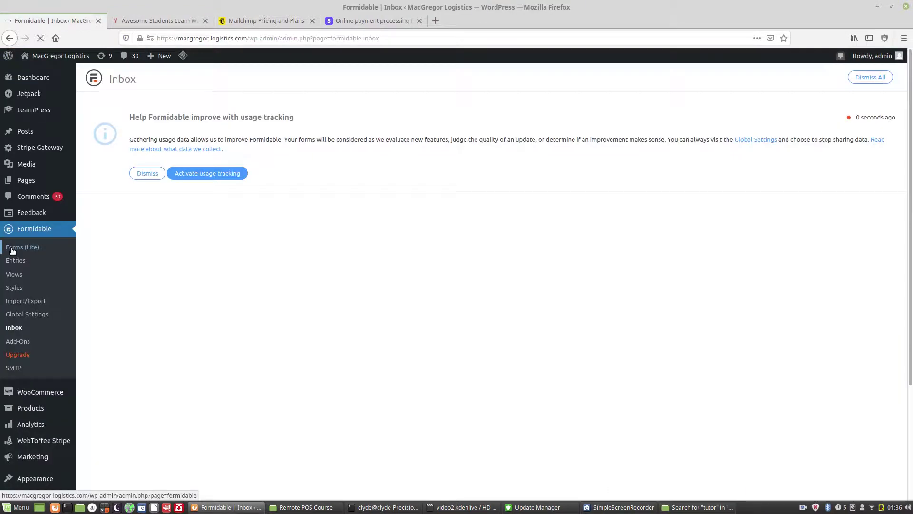
Step: From the Formidable Forms list, open Test Form 2's single entry
left_click(12, 250)
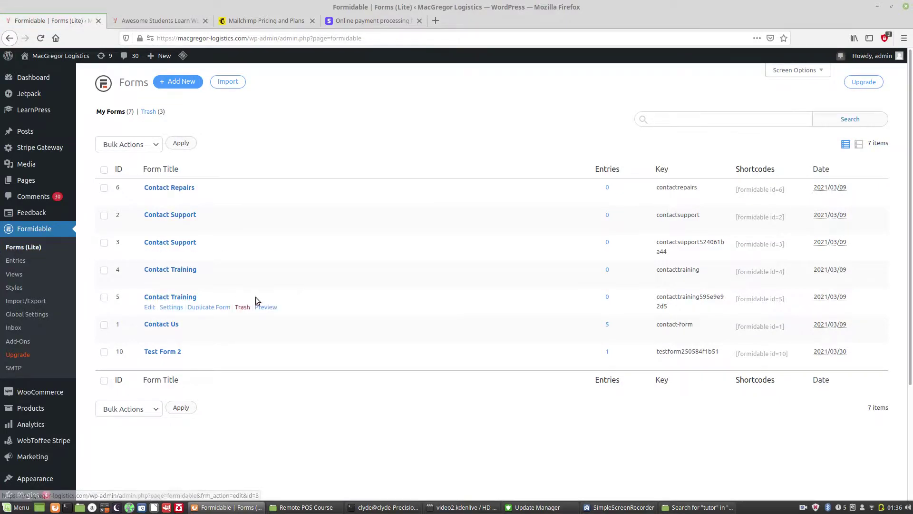
left_click(608, 353)
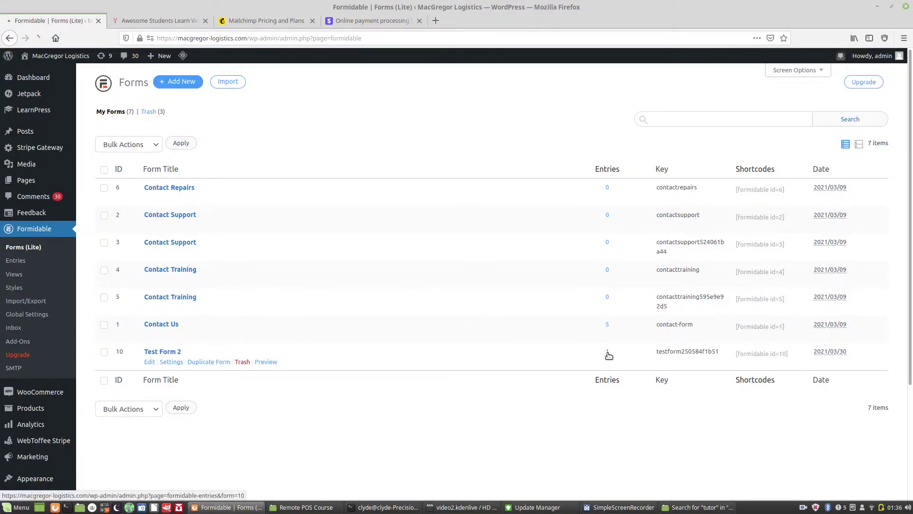